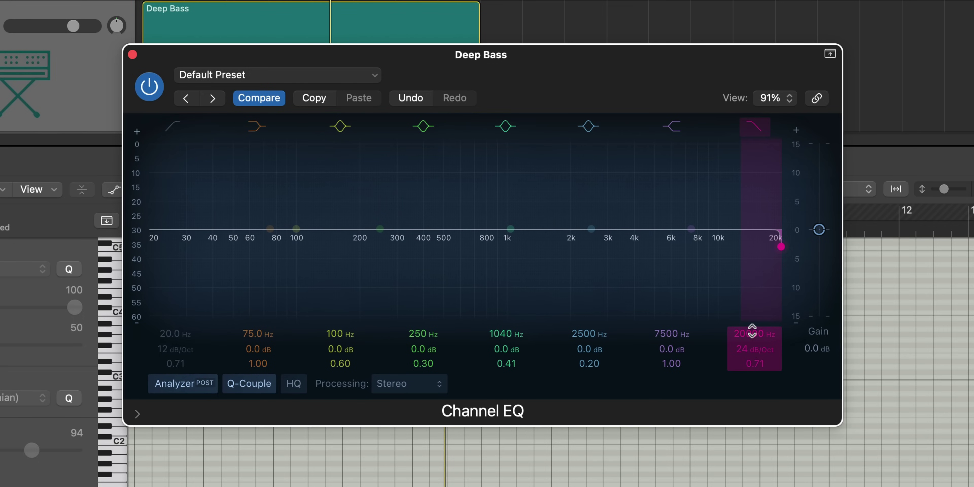
Step: In the Deep Bass Channel EQ, set the high cut to 140 Hz and the low cut to 81 Hz at 48 dB/Oct
{"action": "left_click_drag", "start_coordinate": [752, 329], "coordinate": [752, 398]}
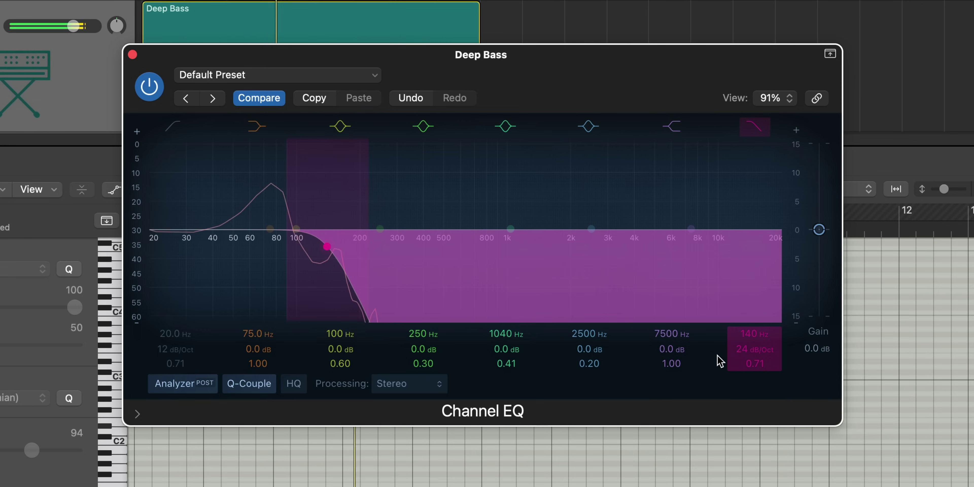
{"action": "left_click", "coordinate": [174, 127]}
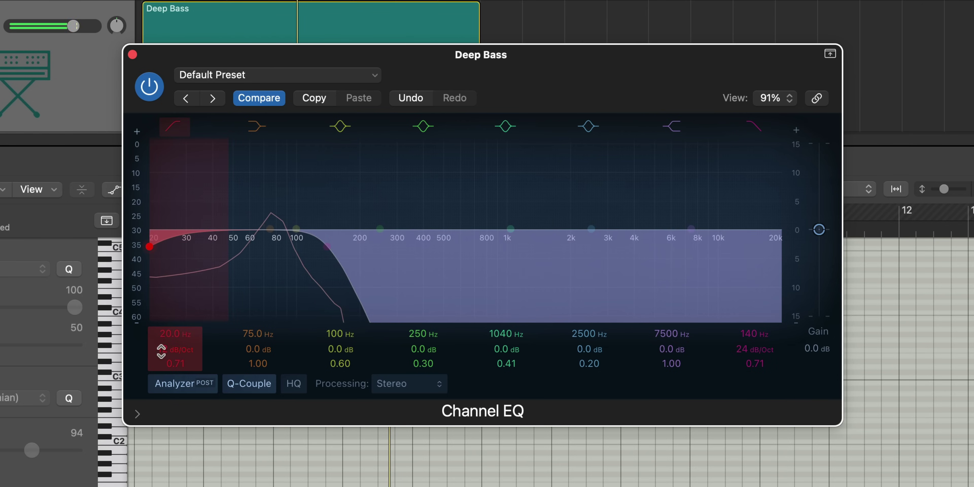
{"action": "left_click_drag", "start_coordinate": [173, 327], "coordinate": [172, 302]}
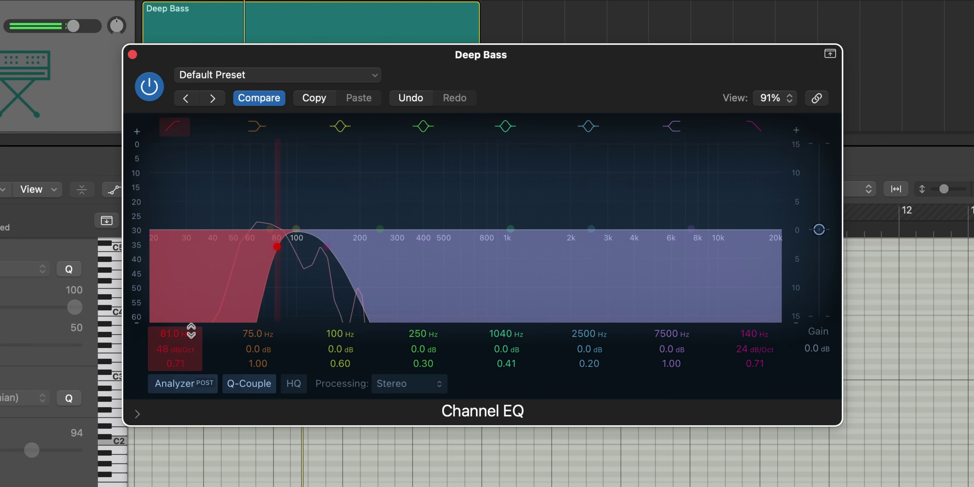
{"action": "left_click", "coordinate": [132, 54]}
{"action": "key", "text": "e"}
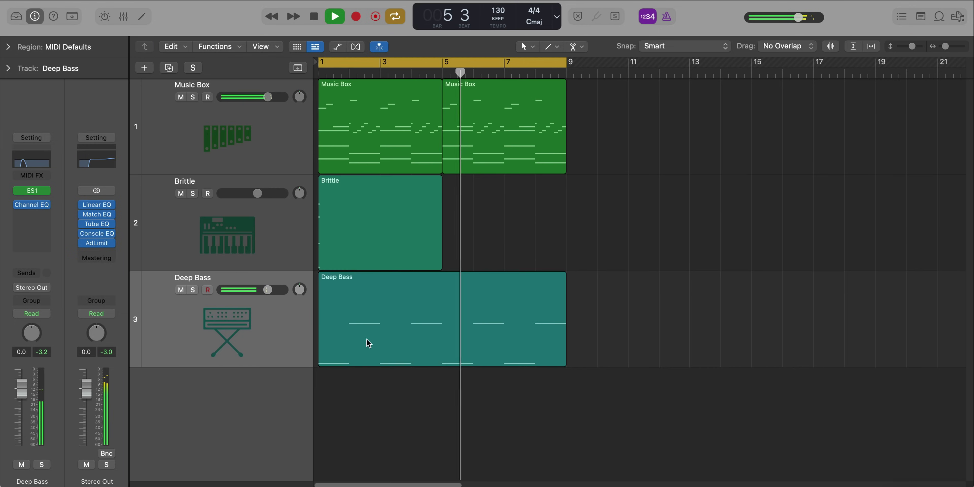
Step: Add a new software instrument track below Deep Bass and load Alchemy as its instrument
{"action": "key", "text": "super+Up"}
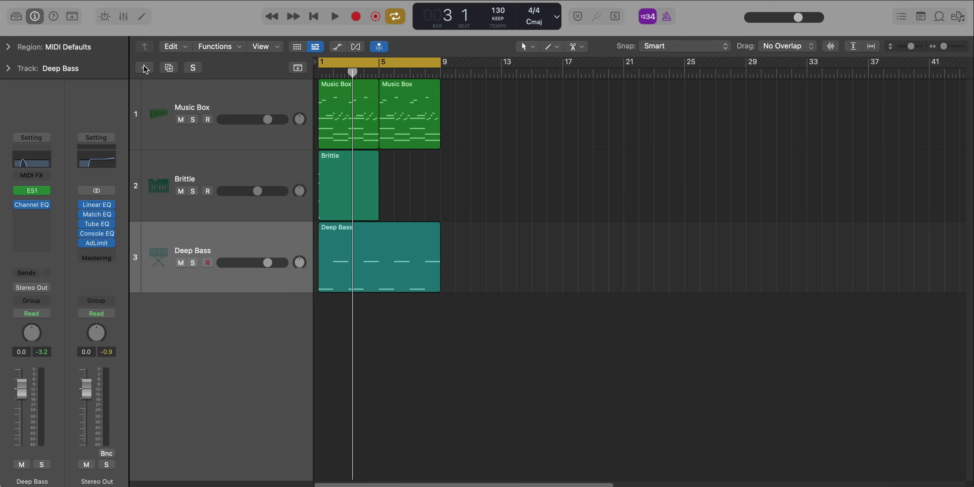
{"action": "left_click", "coordinate": [144, 68]}
{"action": "key", "text": "Return"}
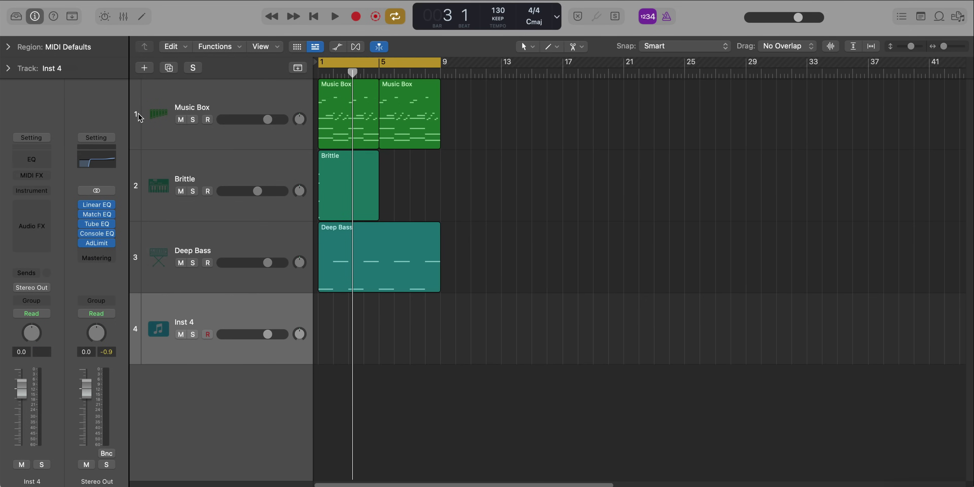
{"action": "left_click", "coordinate": [26, 189]}
{"action": "mouse_move", "coordinate": [125, 219]}
{"action": "left_click", "coordinate": [160, 218]}
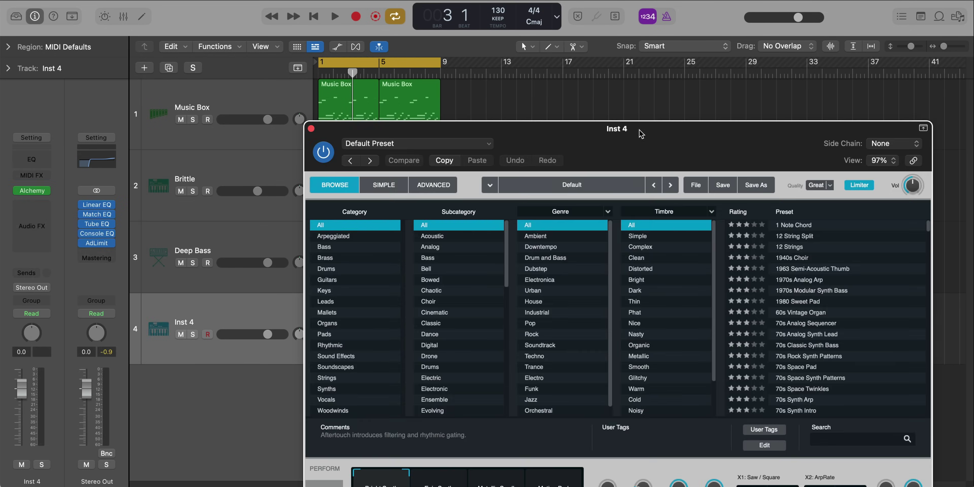
Step: Search the Alchemy presets for "sine harp" and load Beautiful Sine Harp
{"action": "left_click_drag", "start_coordinate": [639, 129], "coordinate": [524, 16]}
{"action": "left_click", "coordinate": [736, 326]}
{"action": "type", "text": "sine "}
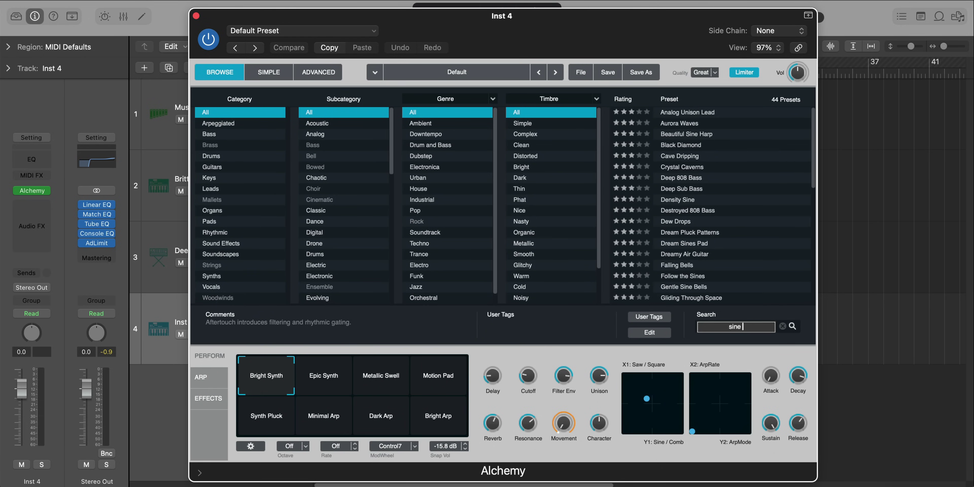
{"action": "type", "text": "harp"}
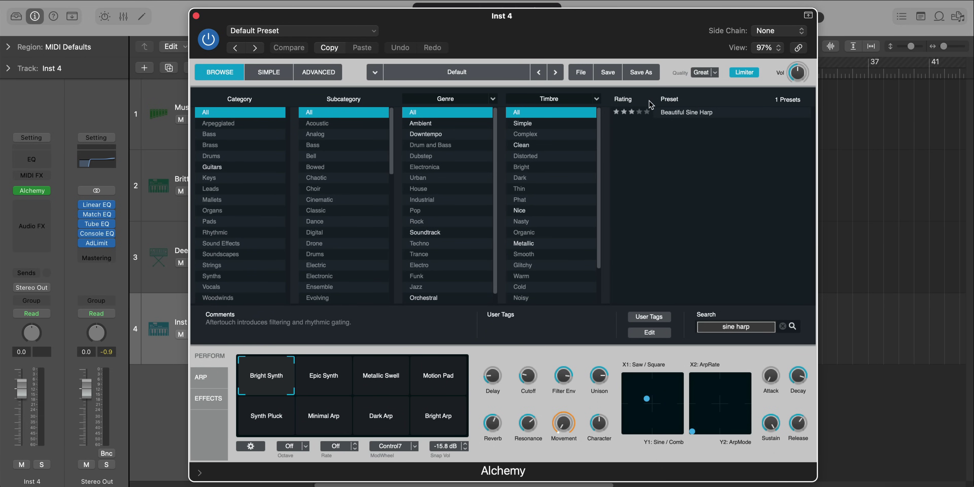
{"action": "left_click", "coordinate": [674, 112]}
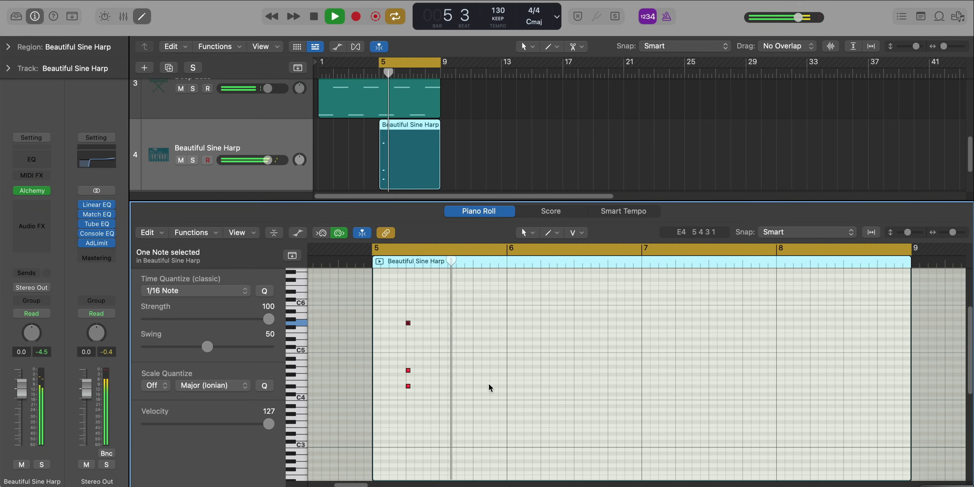
Step: Add two more short three-note chords to the harp region in bar 5, one on beat 3 and one half a beat after it
{"action": "scroll", "coordinate": [439, 388], "scroll_direction": "up", "scroll_amount": 2}
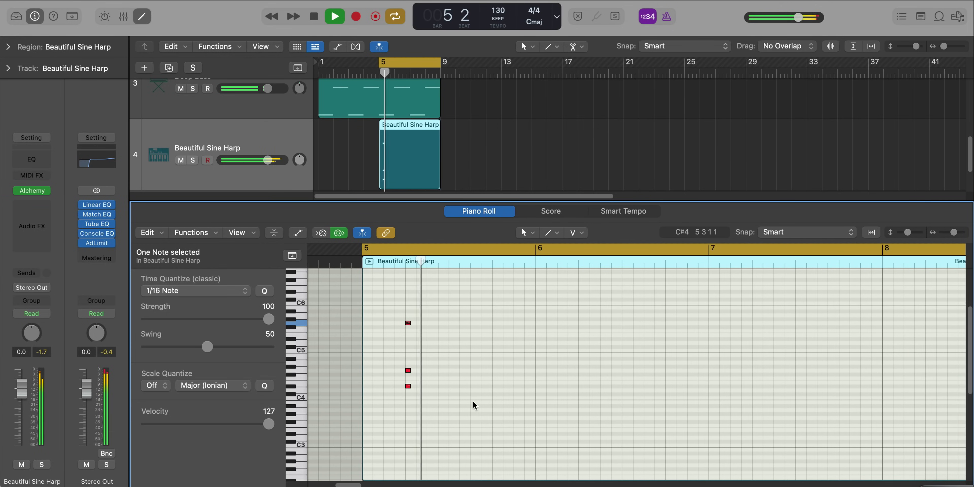
{"action": "left_click_drag", "start_coordinate": [452, 394], "coordinate": [452, 331]}
{"action": "key", "text": "space"}
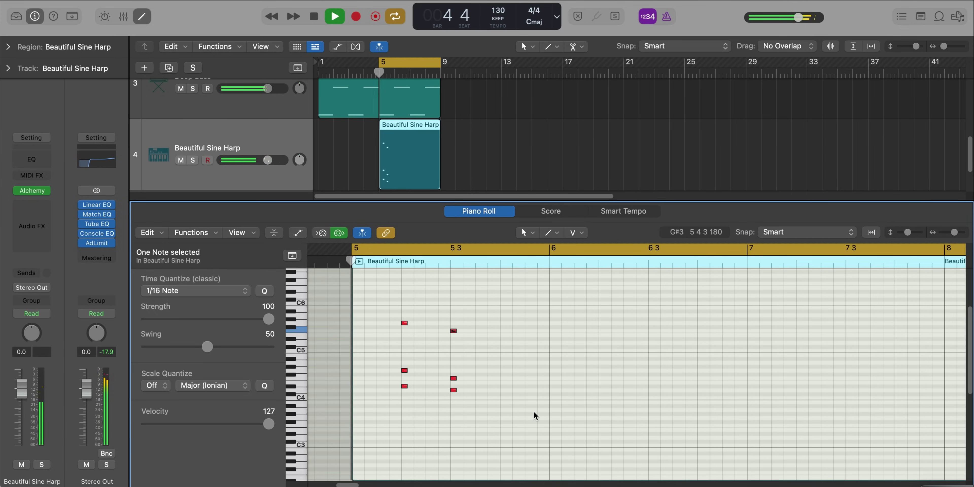
{"action": "key", "text": "space"}
{"action": "left_click", "coordinate": [479, 398], "text": "super"}
{"action": "left_click_drag", "start_coordinate": [481, 399], "coordinate": [479, 339]}
{"action": "key", "text": "space"}
{"action": "key", "text": "super+Right"}
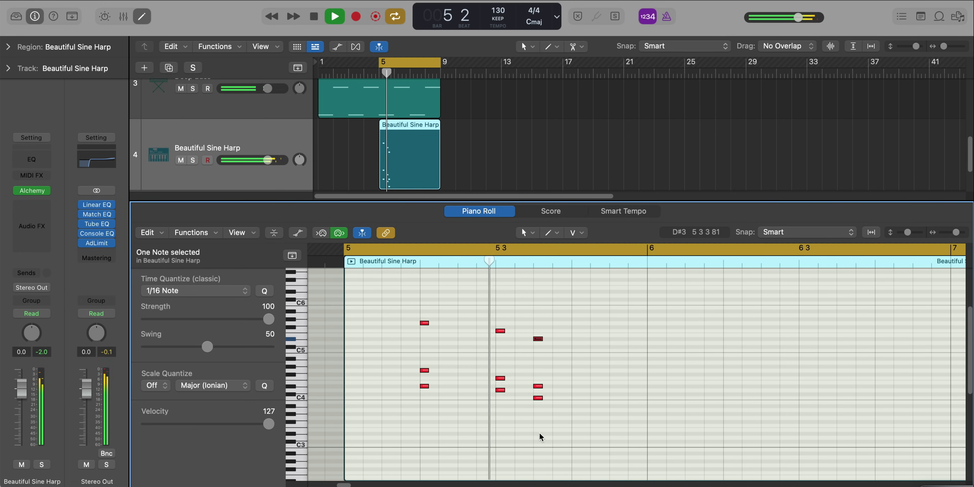
Step: Copy the harp region's first two chords to beat 4 of bar 5 and the half beat after it
{"action": "key", "text": "space"}
{"action": "left_click_drag", "start_coordinate": [457, 422], "coordinate": [398, 302]}
{"action": "left_click_drag", "start_coordinate": [424, 386], "coordinate": [576, 386]}
{"action": "left_click_drag", "start_coordinate": [499, 390], "coordinate": [616, 393]}
{"action": "key", "text": "space"}
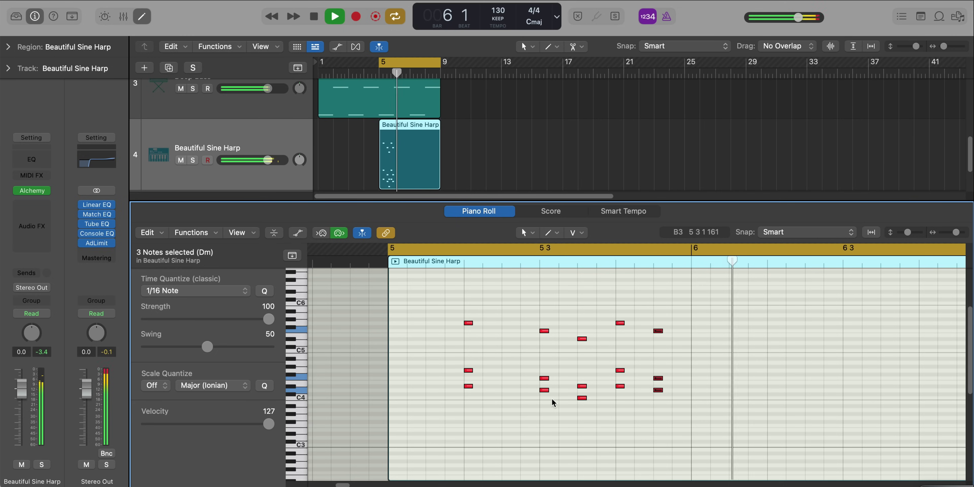
Step: Add a short D#4 grace note at the beat 3 chord in the harp region
{"action": "key", "text": "space"}
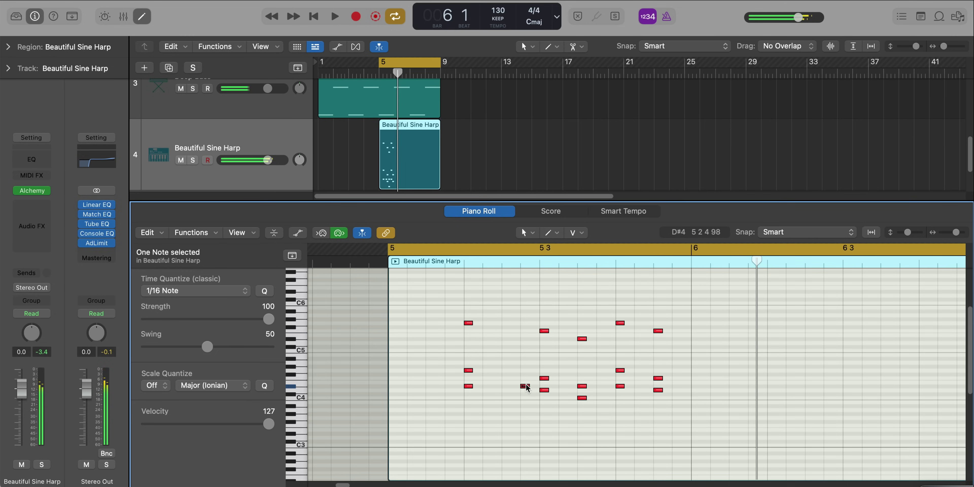
{"action": "mouse_move", "coordinate": [534, 386]}
{"action": "left_mouse_down"}
{"action": "mouse_move", "coordinate": [524, 387]}
{"action": "mouse_move", "coordinate": [542, 392]}
{"action": "left_mouse_up"}
{"action": "key", "text": "space"}
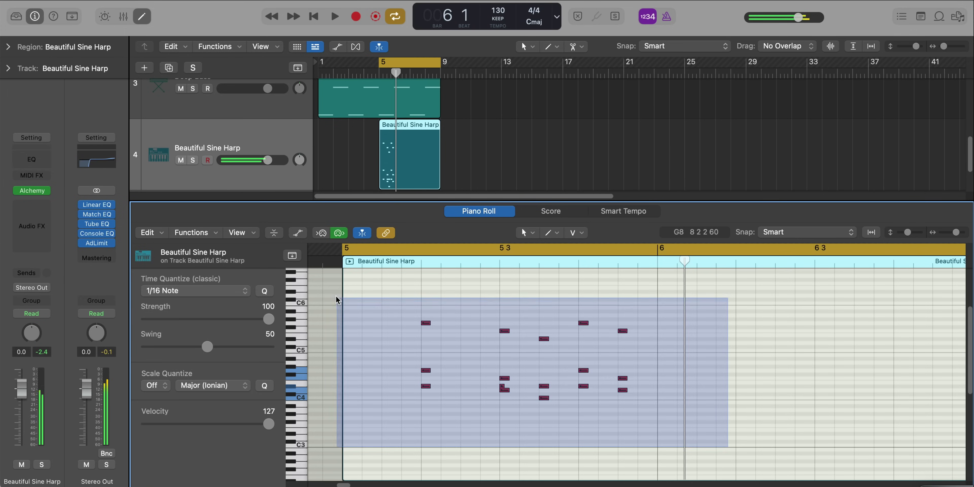
Step: Select all the harp notes, quantize the region to 1/16 Note and set Q-Flam to +19 ticks
{"action": "left_click_drag", "start_coordinate": [728, 446], "coordinate": [728, 446]}
{"action": "left_click", "coordinate": [7, 46]}
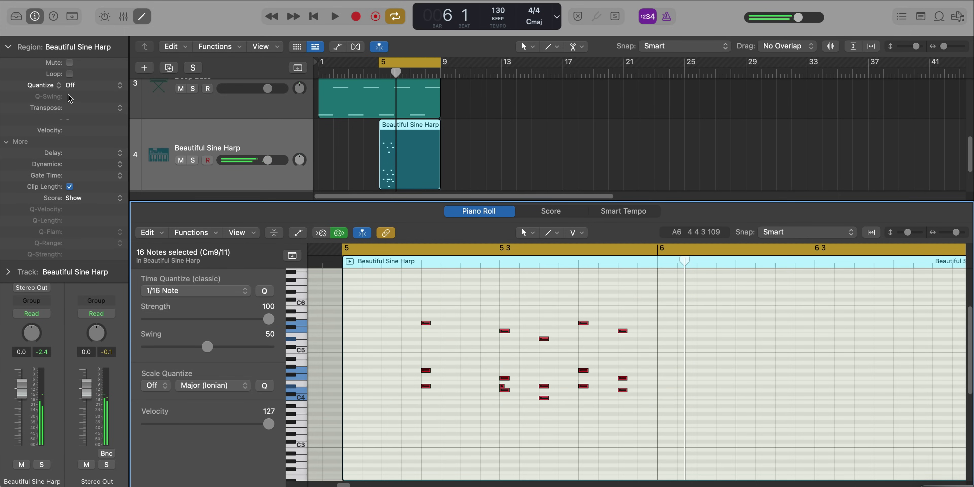
{"action": "left_click", "coordinate": [75, 85]}
{"action": "left_click", "coordinate": [100, 149]}
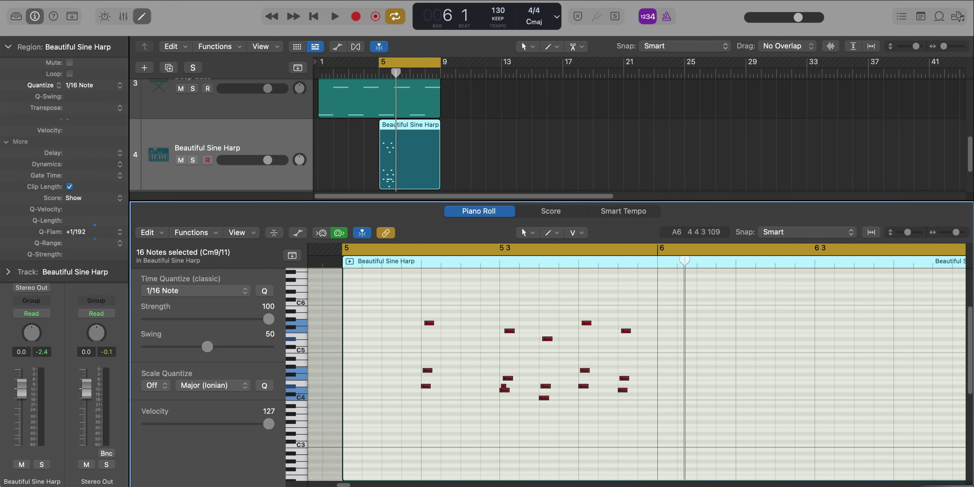
{"action": "key", "text": "space"}
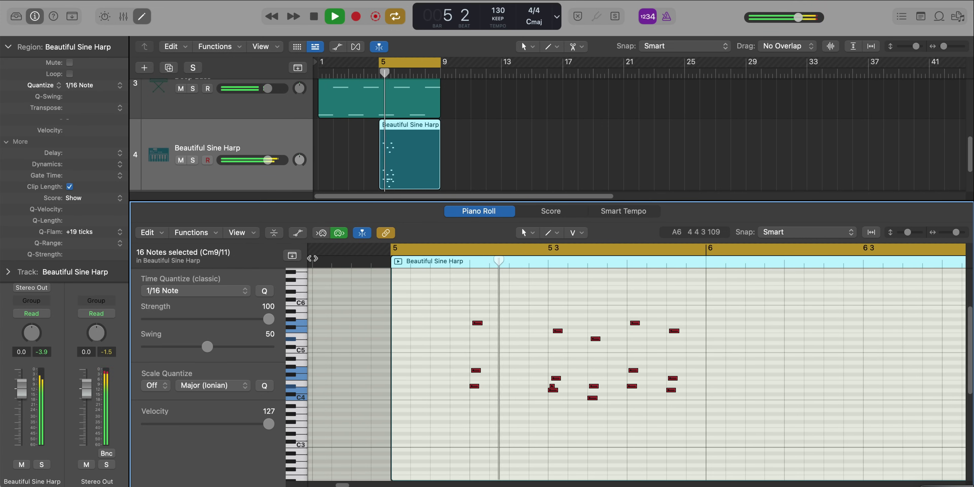
Step: Nudge the D#4 grace note slightly ahead of the beat 3 chord and play back the harp part
{"action": "left_click", "coordinate": [420, 344], "text": "ctrl+alt"}
{"action": "scroll", "coordinate": [420, 344], "scroll_direction": "up", "scroll_amount": 3}
{"action": "key", "text": "space"}
{"action": "scroll", "coordinate": [407, 408], "scroll_direction": "left", "scroll_amount": 15}
{"action": "left_click_drag", "start_coordinate": [804, 388], "coordinate": [800, 393]}
{"action": "key", "text": "space"}
{"action": "left_click", "coordinate": [783, 418], "text": "ctrl+alt"}
{"action": "left_click", "coordinate": [783, 418], "text": "ctrl+alt"}
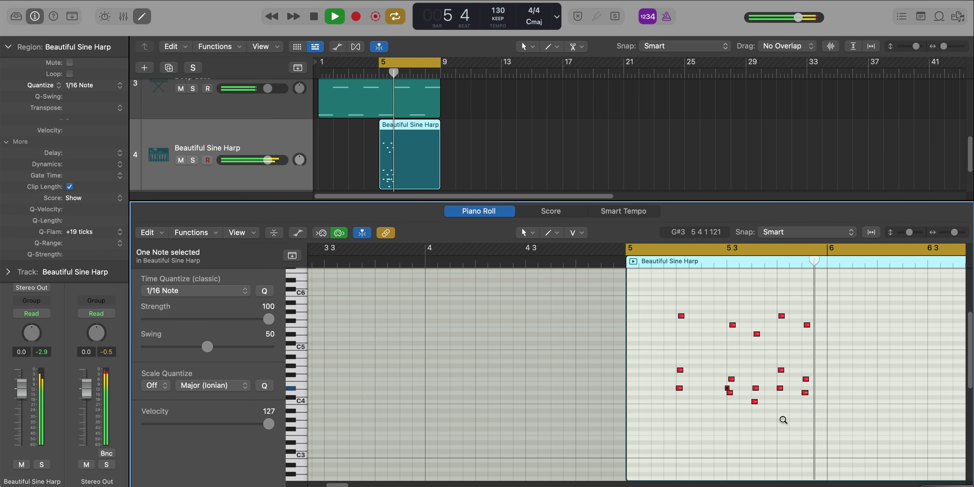
{"action": "key", "text": "space"}
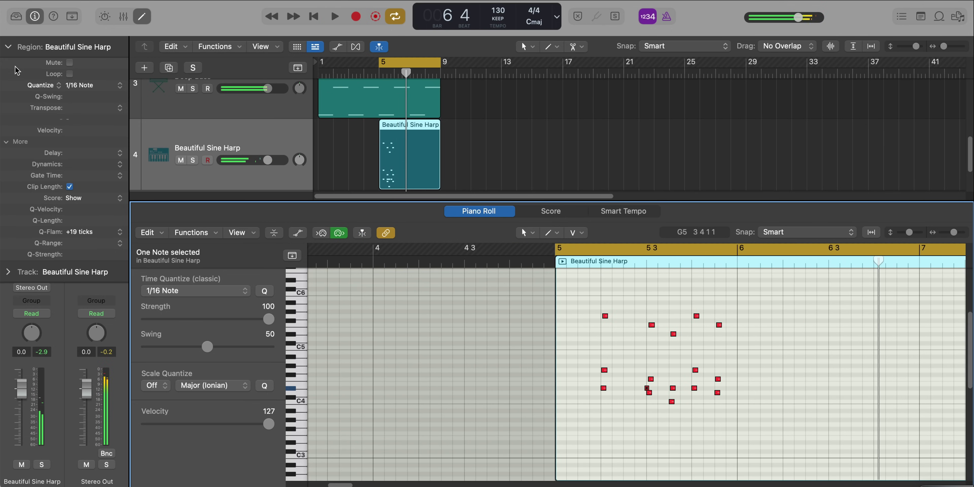
Step: Open the harp track's Alchemy synth and bring up the Delay in its effects rack
{"action": "left_click", "coordinate": [8, 45]}
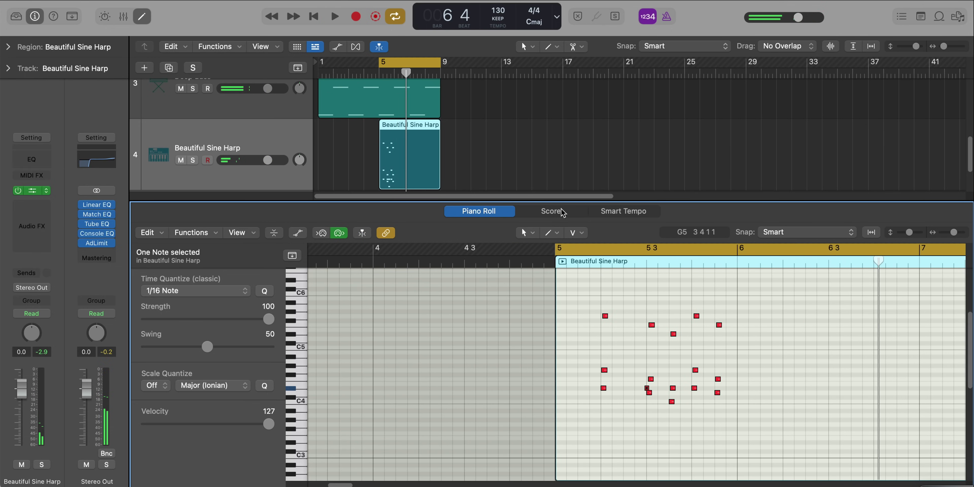
{"action": "left_click", "coordinate": [32, 190]}
{"action": "left_click_drag", "start_coordinate": [608, 144], "coordinate": [444, 11]}
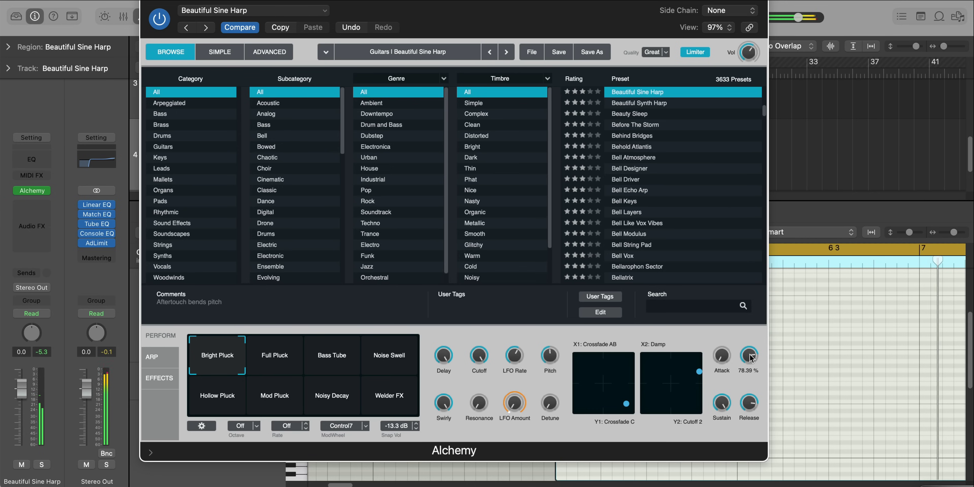
{"action": "left_click", "coordinate": [154, 378]}
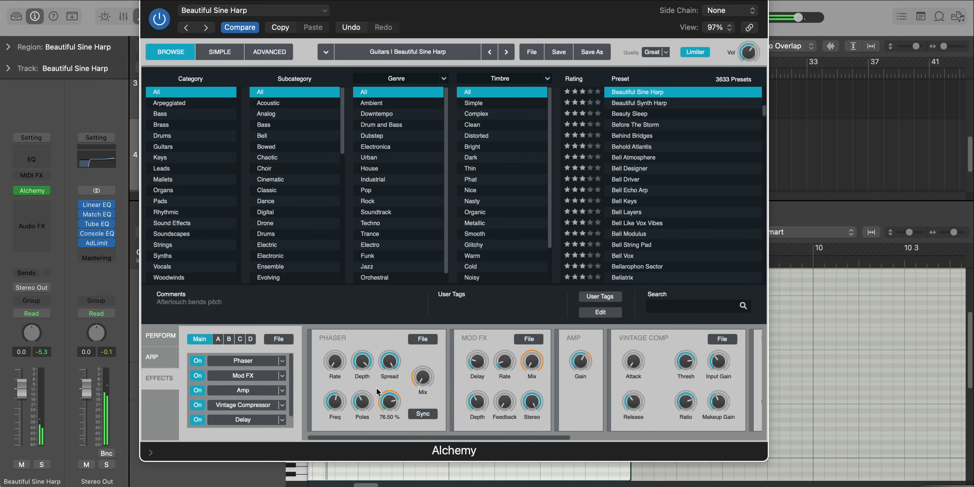
{"action": "left_click", "coordinate": [235, 419]}
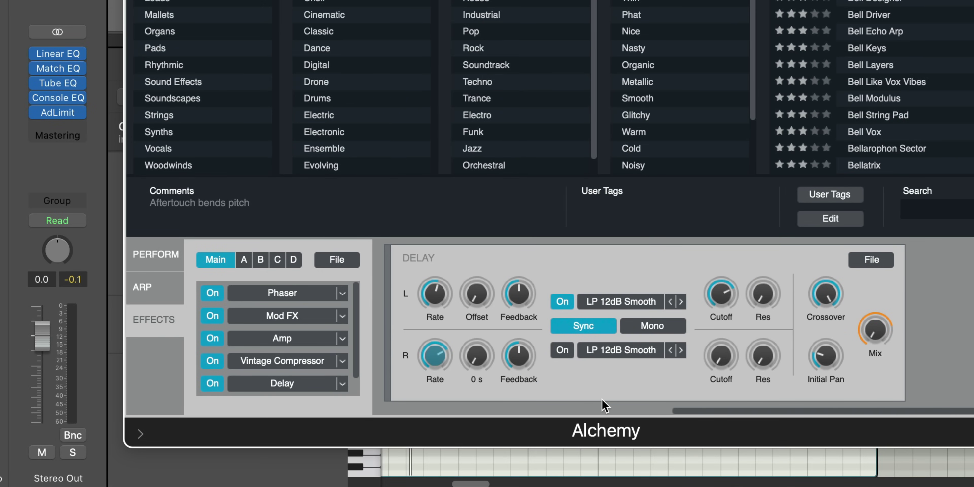
Step: Raise the Alchemy Delay's right feedback and right offset, and set the left feedback to 68.64%
{"action": "mouse_move", "coordinate": [529, 371]}
{"action": "left_click_drag", "start_coordinate": [530, 371], "coordinate": [514, 307]}
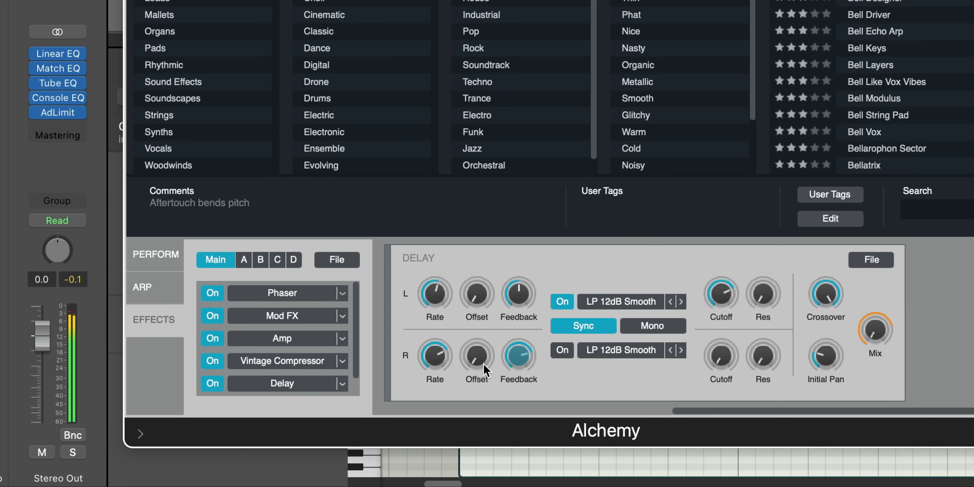
{"action": "left_click_drag", "start_coordinate": [486, 365], "coordinate": [515, 37]}
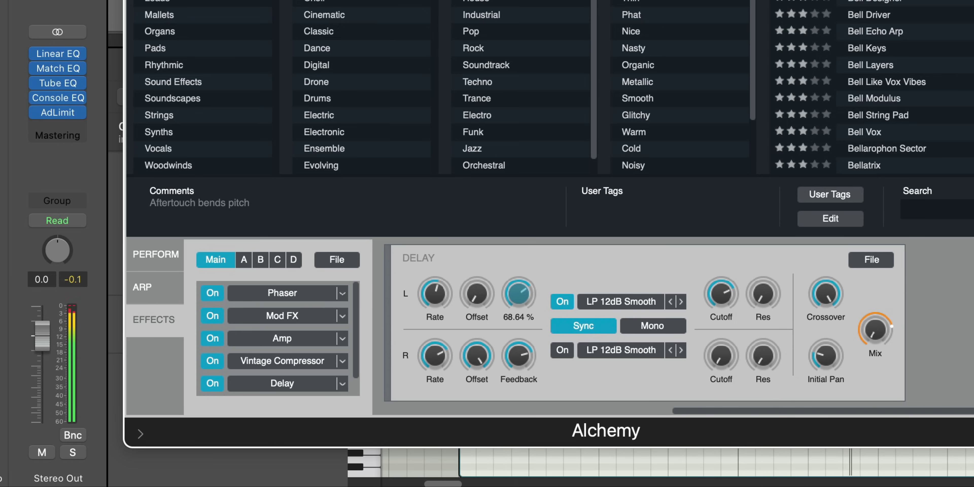
{"action": "key", "text": "super+w"}
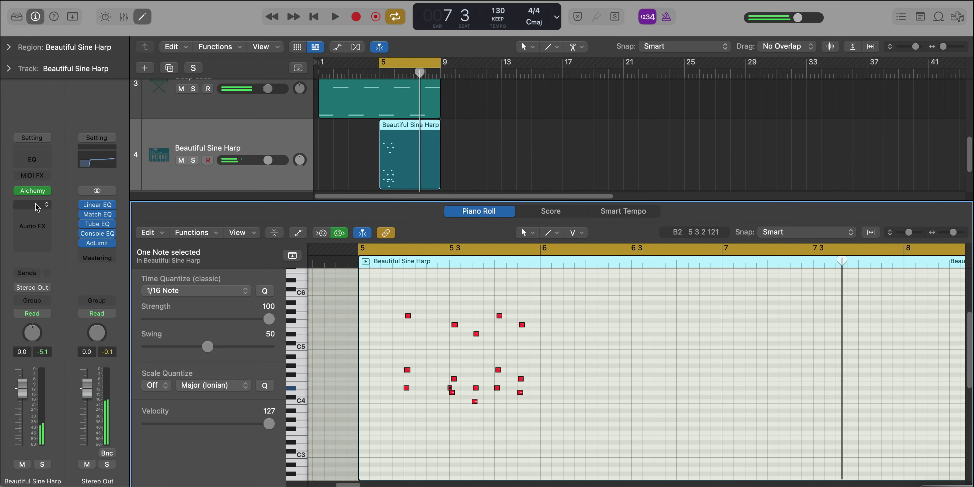
Step: Add a Channel EQ to the harp track and set its low cut to 520 Hz at 12 dB/Oct with a Q of 0.75
{"action": "left_click", "coordinate": [36, 206]}
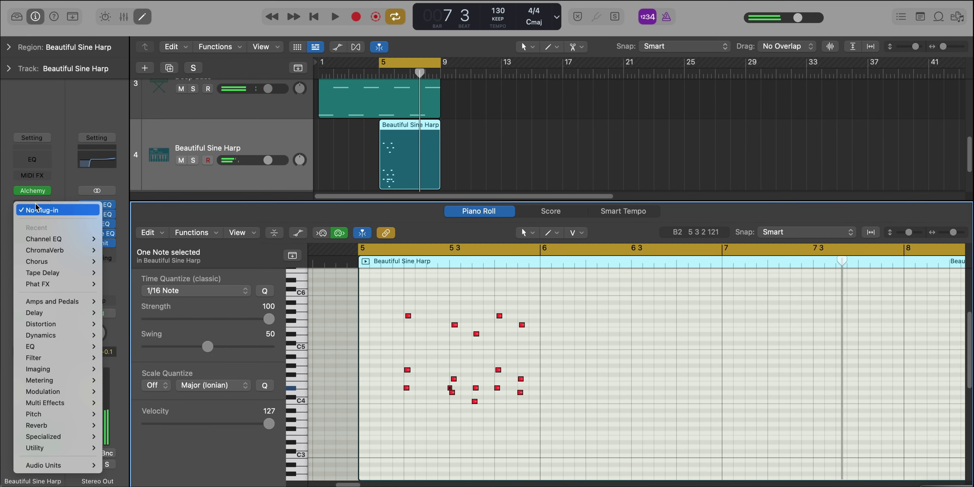
{"action": "left_click", "coordinate": [44, 239]}
{"action": "left_click", "coordinate": [342, 186]}
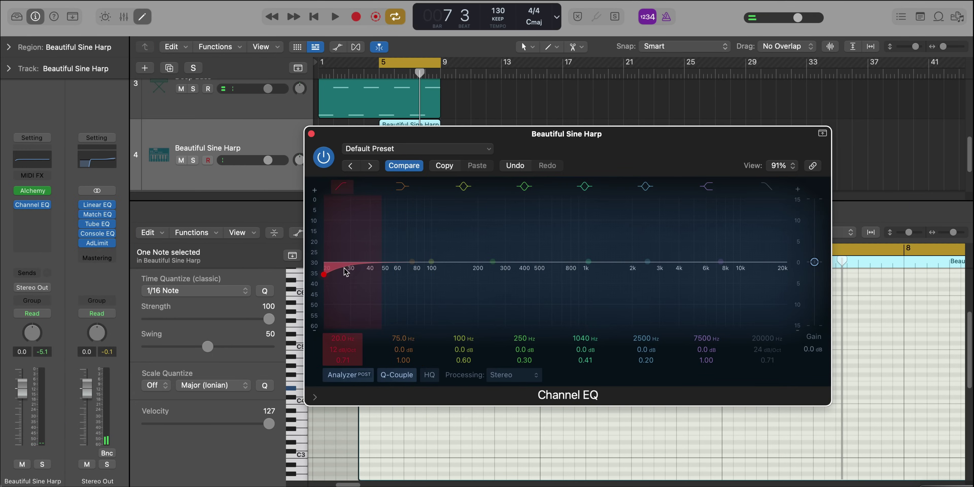
{"action": "left_click_drag", "start_coordinate": [346, 271], "coordinate": [521, 273]}
{"action": "key", "text": "space"}
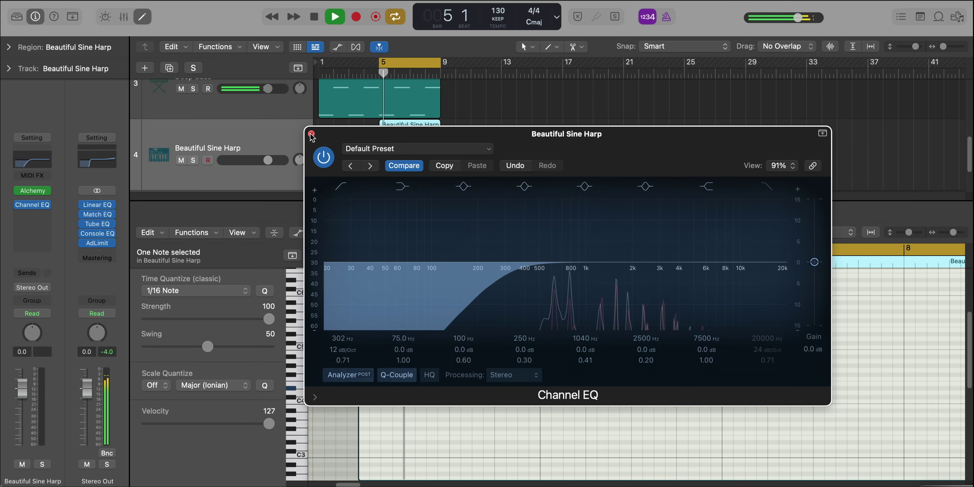
{"action": "key", "text": "super+w"}
{"action": "left_click", "coordinate": [31, 207]}
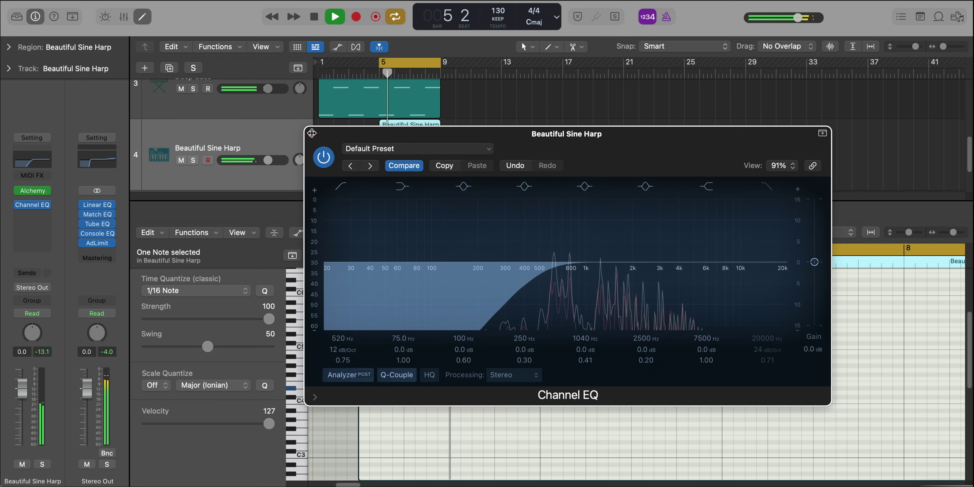
{"action": "key", "text": "super+w"}
Step: Add ChromaVerb after the harp track's Channel EQ and load the Cave preset from the FX category
{"action": "key", "text": "space"}
{"action": "left_click", "coordinate": [36, 218]}
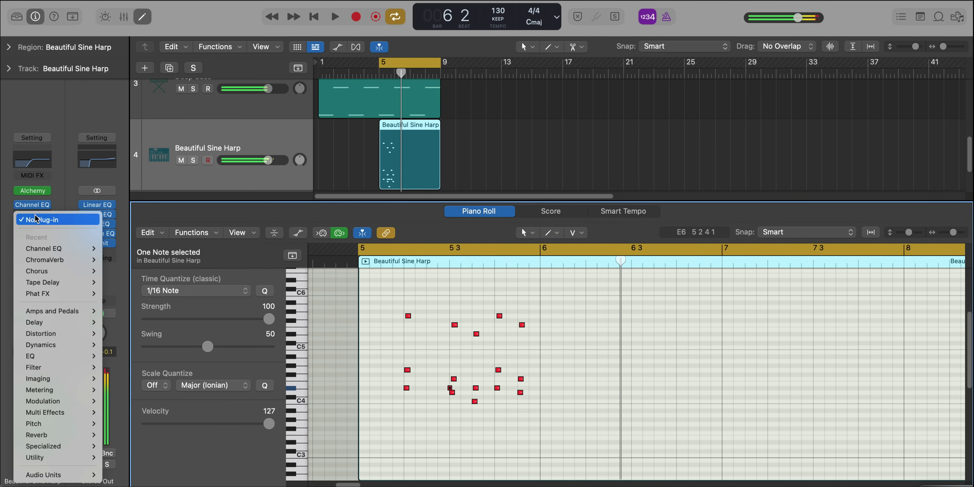
{"action": "left_click", "coordinate": [120, 259]}
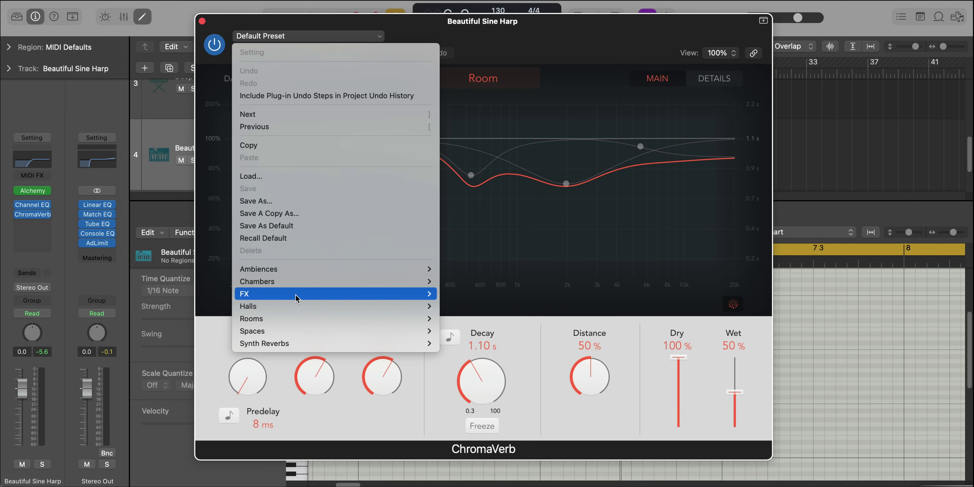
{"action": "mouse_move", "coordinate": [412, 295]}
{"action": "left_click", "coordinate": [468, 294]}
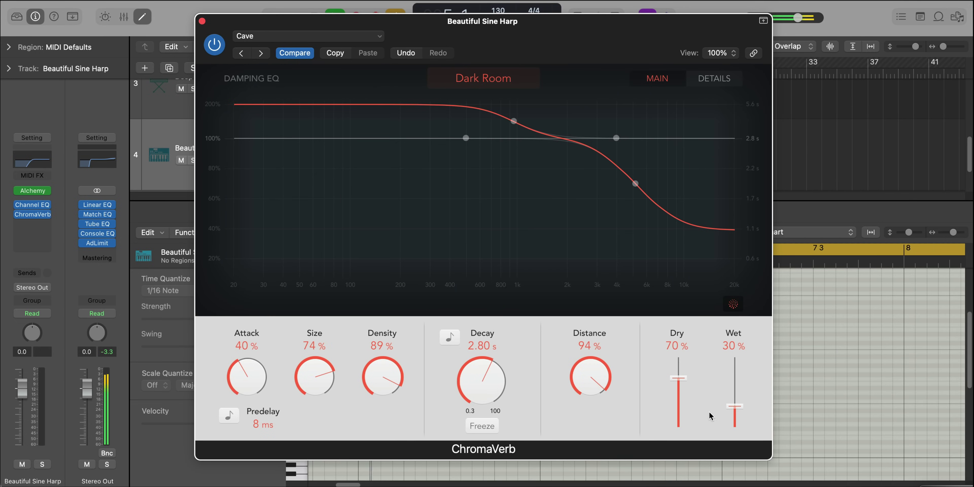
Step: Raise the harp ChromaVerb's dry level to 100% and return to the full arrangement without the plug-in or editor open
{"action": "left_click_drag", "start_coordinate": [678, 377], "coordinate": [678, 355]}
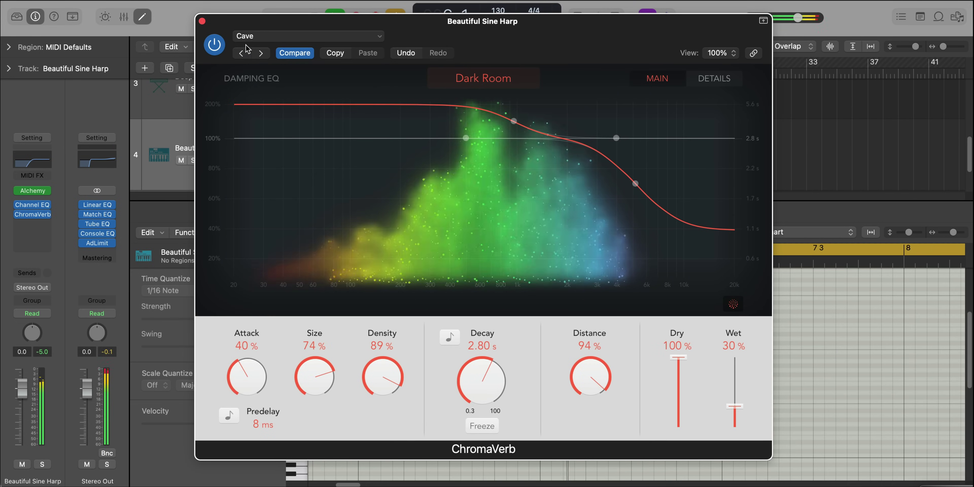
{"action": "key", "text": "v"}
{"action": "key", "text": "e"}
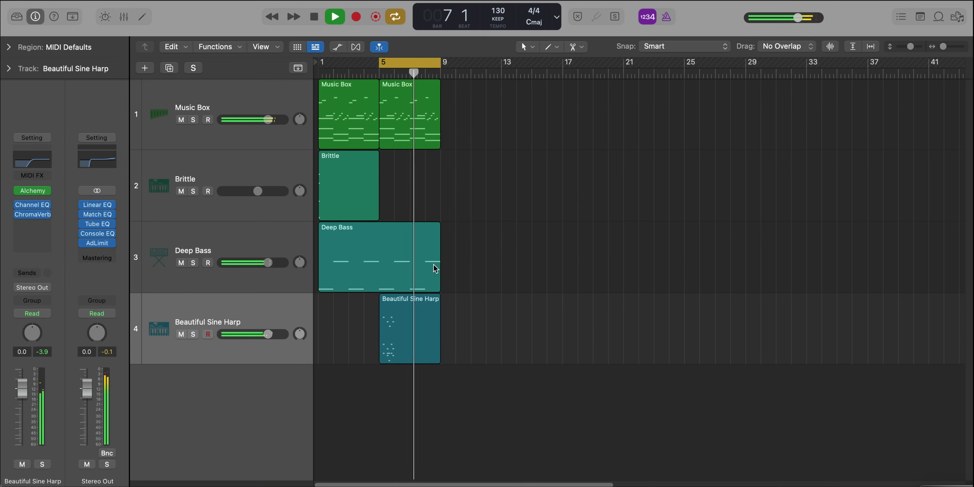
{"action": "key", "text": "super+Up"}
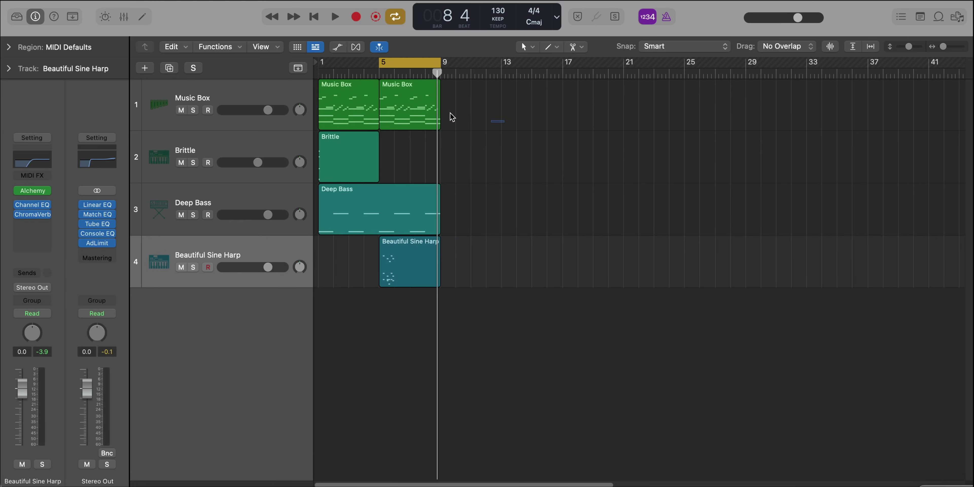
Step: Repeat the Music Box, Beautiful Sine Harp and Deep Bass regions into bars 9 to 17 and move the cycle range there
{"action": "left_click_drag", "start_coordinate": [452, 117], "coordinate": [371, 113]}
{"action": "key", "text": "super+r"}
{"action": "left_click_drag", "start_coordinate": [378, 258], "coordinate": [519, 257]}
{"action": "left_click_drag", "start_coordinate": [414, 69], "coordinate": [562, 72]}
{"action": "left_click", "coordinate": [430, 199]}
{"action": "key", "text": "super+r"}
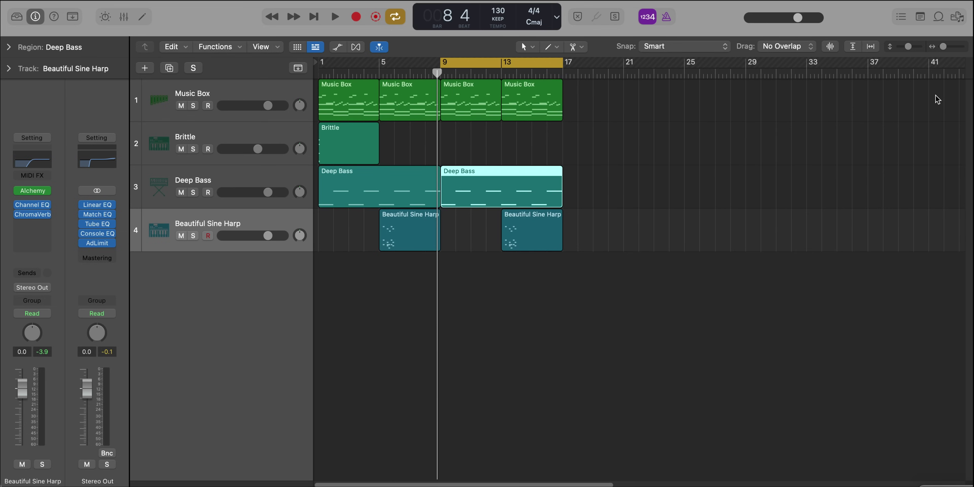
Step: Browse the drum kits to the 9 - Cinderella folder in the tracklist-organized We Don't Trust You (Deconstructed Kit)
{"action": "left_click", "coordinate": [957, 17]}
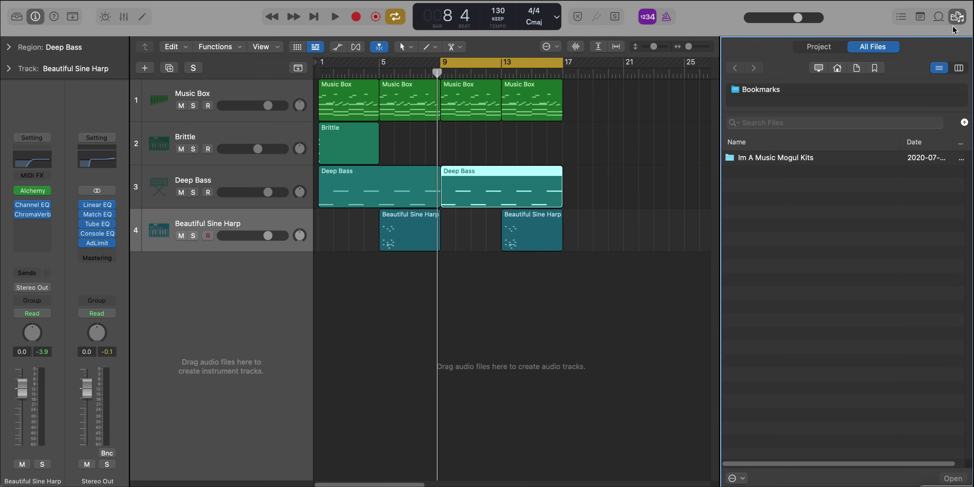
{"action": "double_click", "coordinate": [768, 160]}
{"action": "double_click", "coordinate": [763, 175]}
{"action": "scroll", "coordinate": [771, 390], "scroll_direction": "down", "scroll_amount": 3}
{"action": "scroll", "coordinate": [773, 382], "scroll_direction": "up", "scroll_amount": 3}
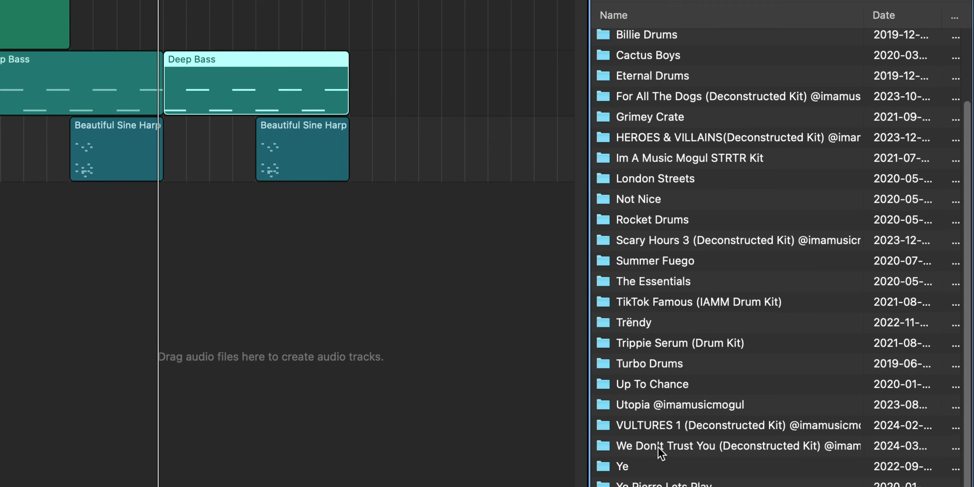
{"action": "double_click", "coordinate": [735, 433]}
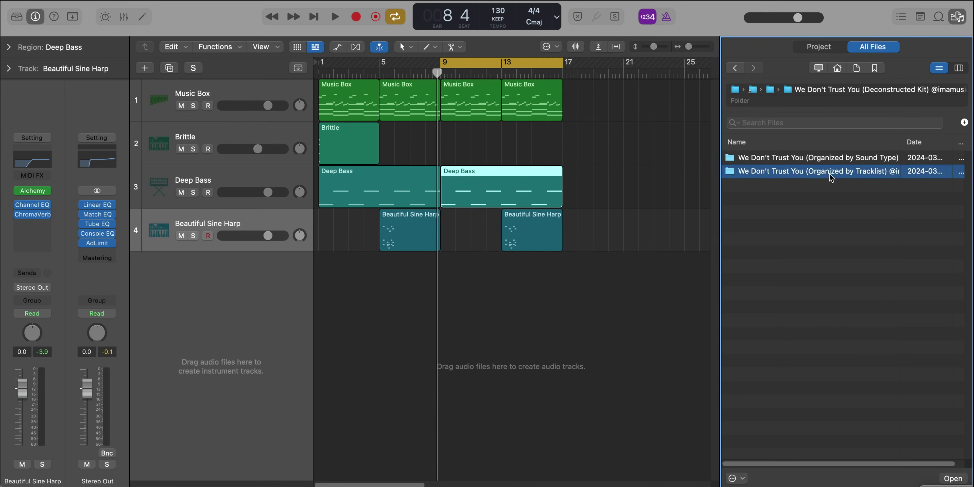
{"action": "double_click", "coordinate": [760, 60]}
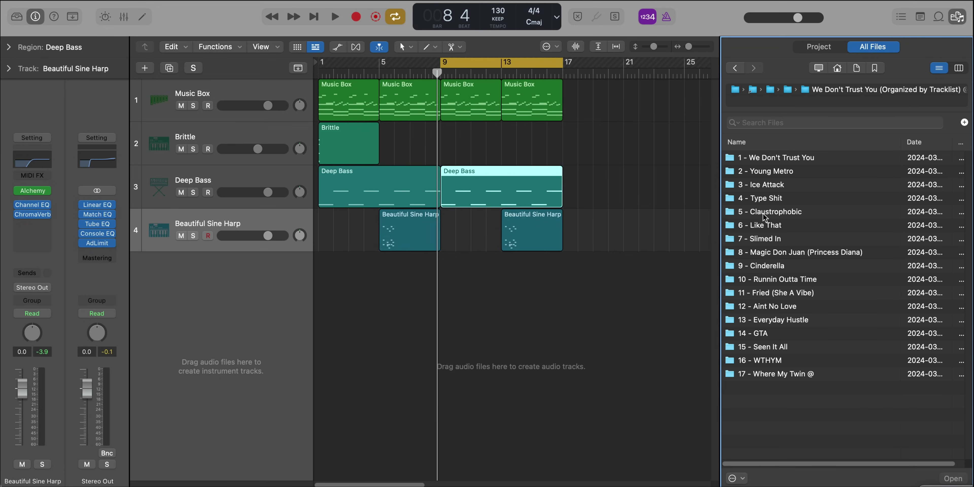
{"action": "double_click", "coordinate": [773, 267]}
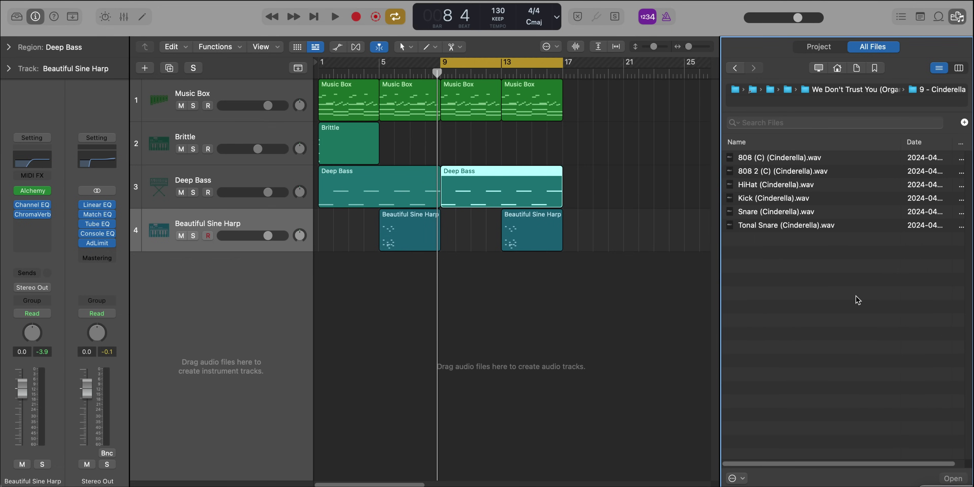
Step: Create a Drum Machine Designer track from Tonal Snare (Cinderella).wav below the harp track
{"action": "left_click", "coordinate": [778, 228]}
{"action": "left_click_drag", "start_coordinate": [786, 228], "coordinate": [257, 310]}
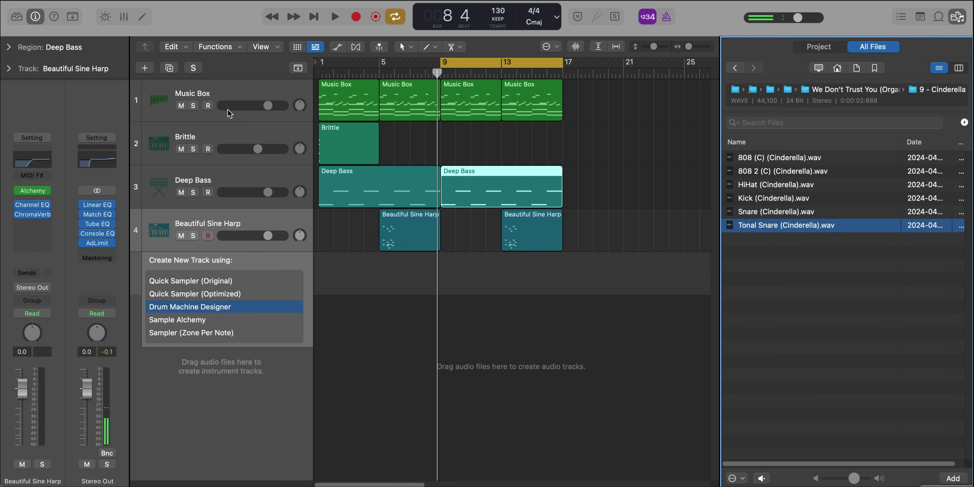
{"action": "key", "text": "Return"}
{"action": "left_click", "coordinate": [226, 100]}
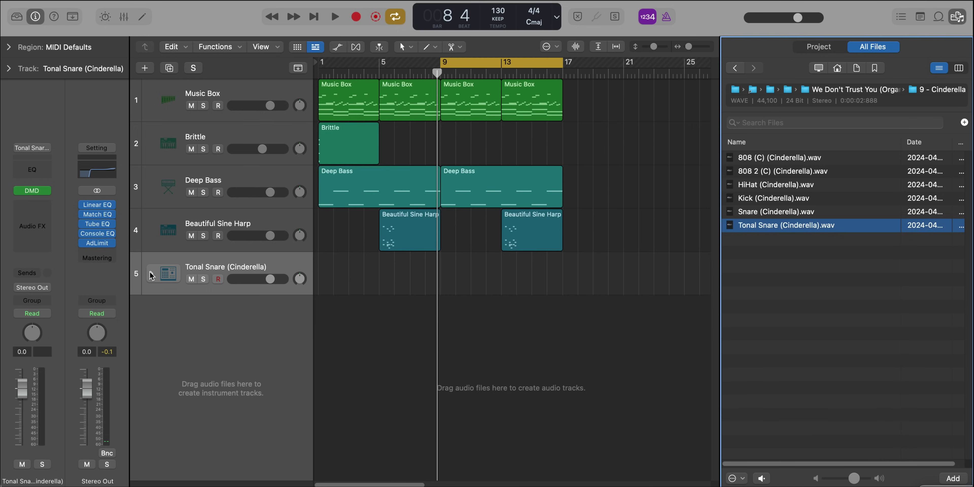
Step: Create a pattern region on the Tonal Snare subtrack from bar 9 with a hit on step 9, and close the file browser
{"action": "right_click", "coordinate": [445, 329]}
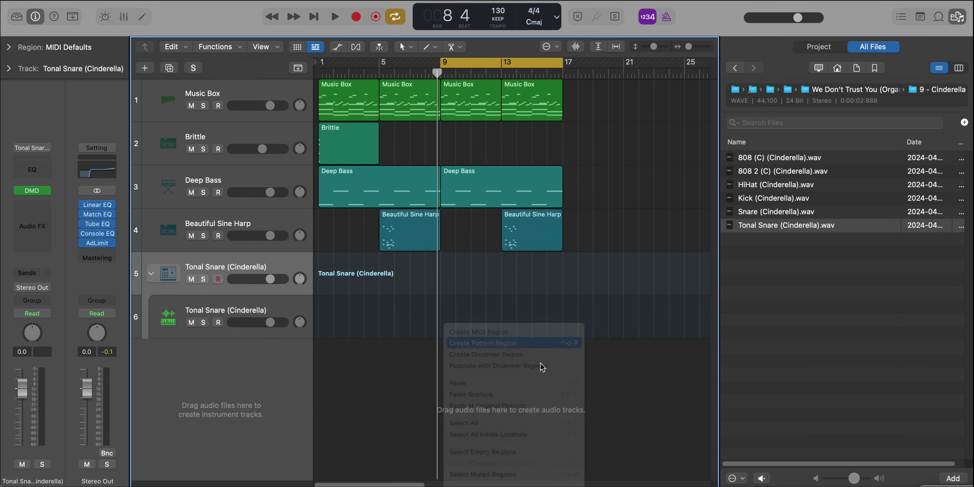
{"action": "left_click", "coordinate": [473, 342]}
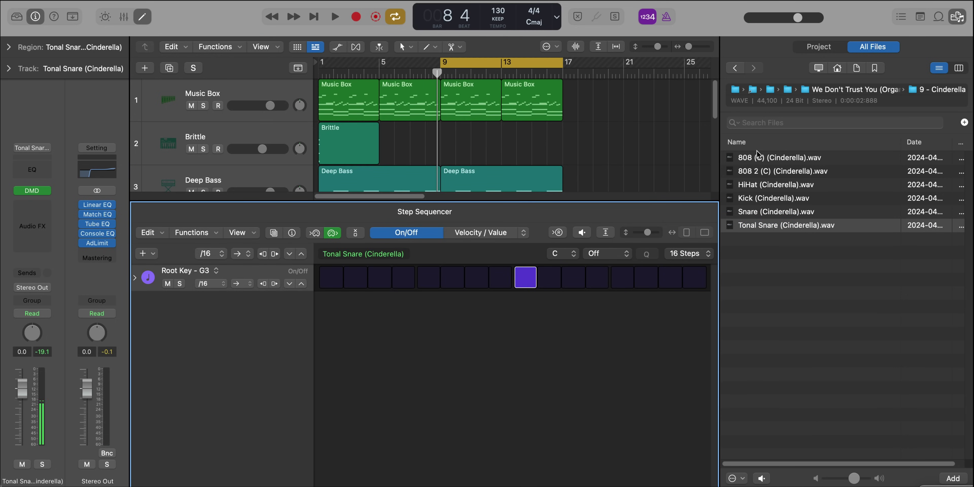
{"action": "left_click", "coordinate": [959, 19]}
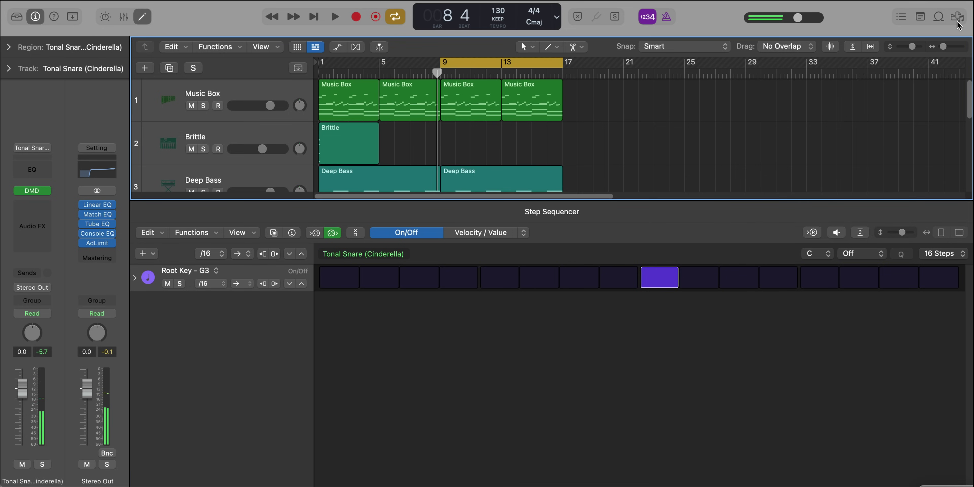
{"action": "key", "text": "x"}
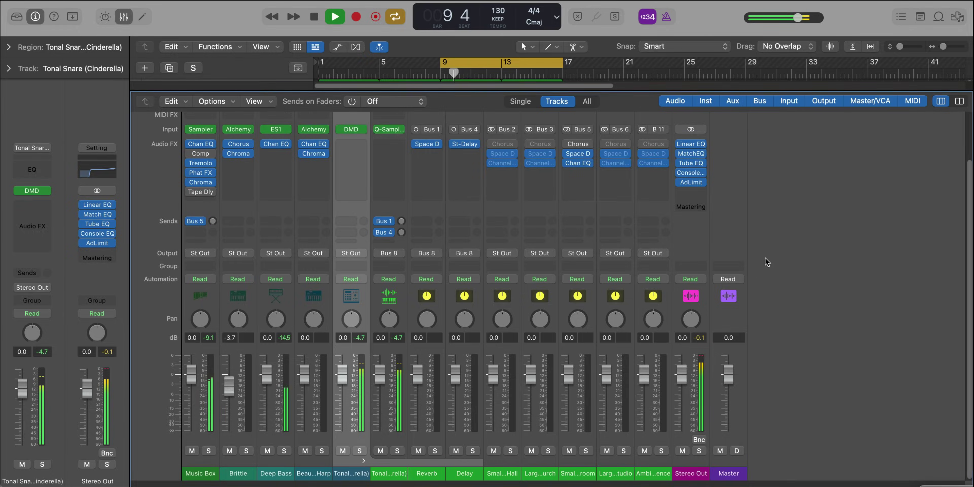
{"action": "key", "text": "x"}
Step: Set the Tonal Snare sample's end to 1.981 s with a 0.898 s fade-out in Quick Sampler, and repeat its region to bar 17
{"action": "left_click", "coordinate": [246, 306]}
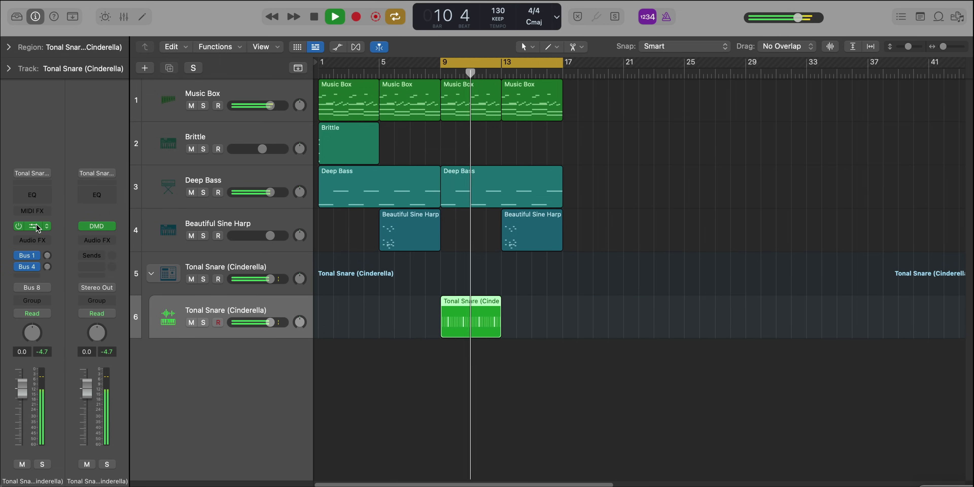
{"action": "left_click", "coordinate": [32, 225]}
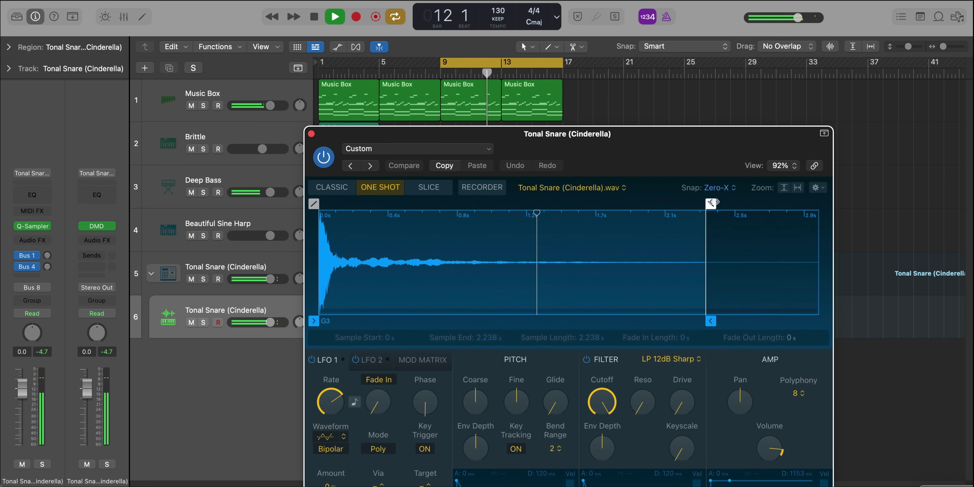
{"action": "left_click_drag", "start_coordinate": [710, 203], "coordinate": [555, 204]}
{"action": "left_click_drag", "start_coordinate": [710, 321], "coordinate": [666, 321]}
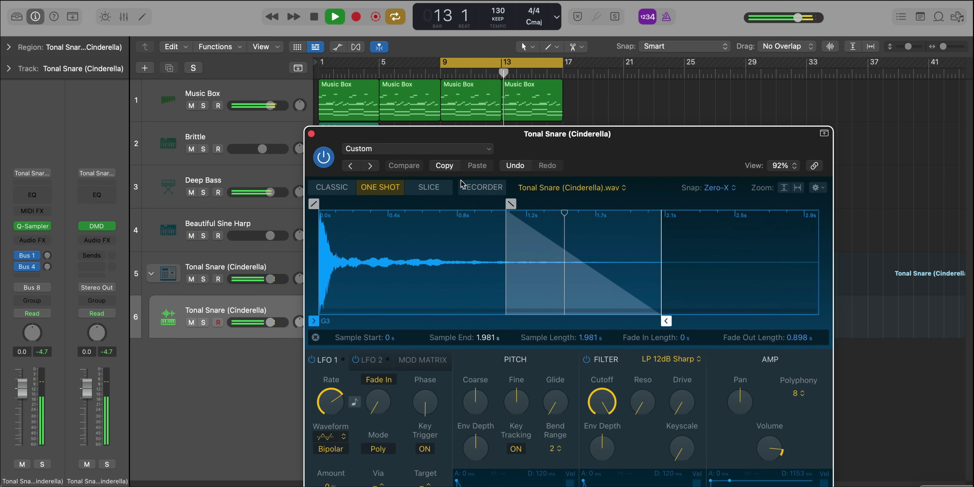
{"action": "left_click", "coordinate": [311, 133]}
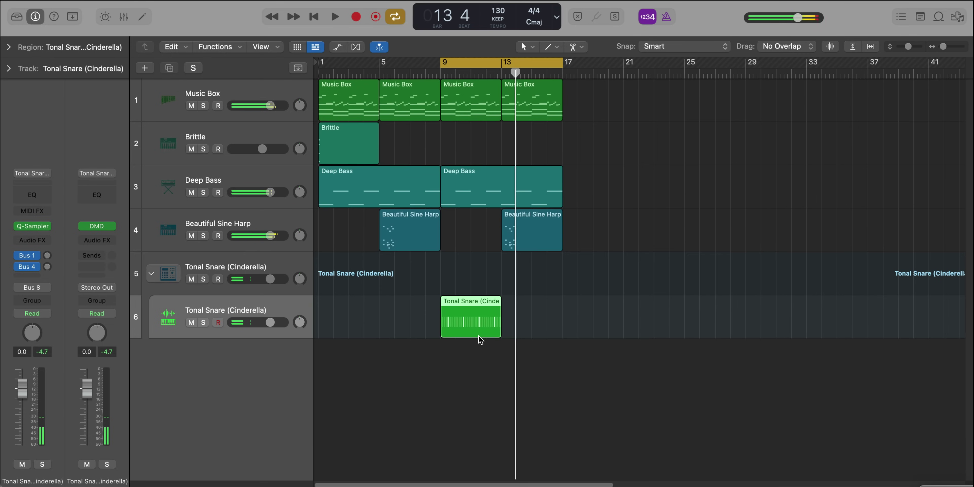
{"action": "key", "text": "super+r"}
Step: Add ChromaVerb to the Tonal Snare subtrack with a 2.00 s decay, 16% wet and 100% density
{"action": "left_click", "coordinate": [46, 241]}
{"action": "mouse_move", "coordinate": [75, 273]}
{"action": "left_click", "coordinate": [117, 272]}
{"action": "key", "text": "space"}
{"action": "left_click_drag", "start_coordinate": [633, 156], "coordinate": [495, 18]}
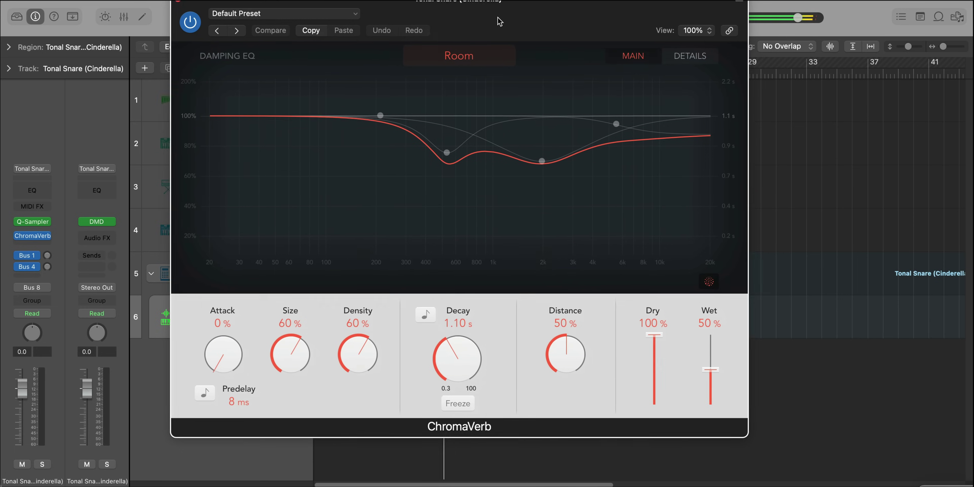
{"action": "left_click_drag", "start_coordinate": [450, 358], "coordinate": [446, 345]}
{"action": "left_click_drag", "start_coordinate": [704, 381], "coordinate": [704, 393]}
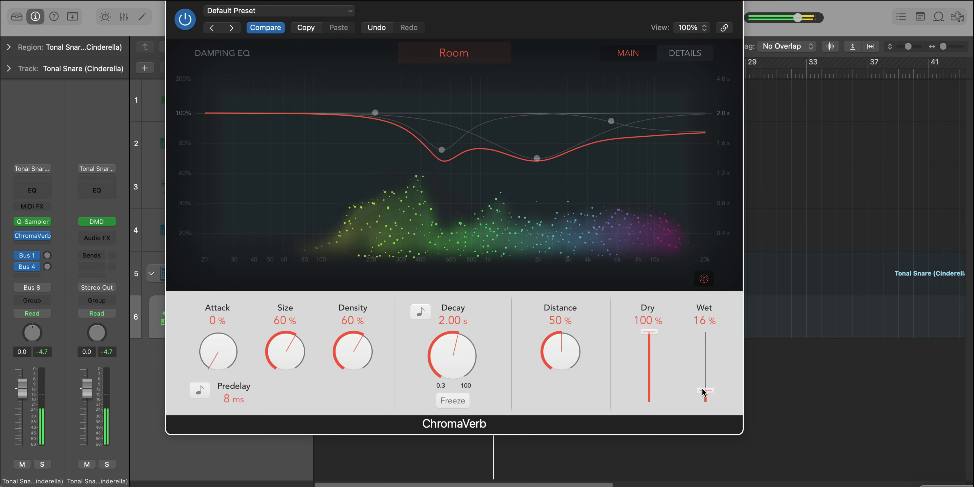
{"action": "left_click_drag", "start_coordinate": [352, 351], "coordinate": [353, 336]}
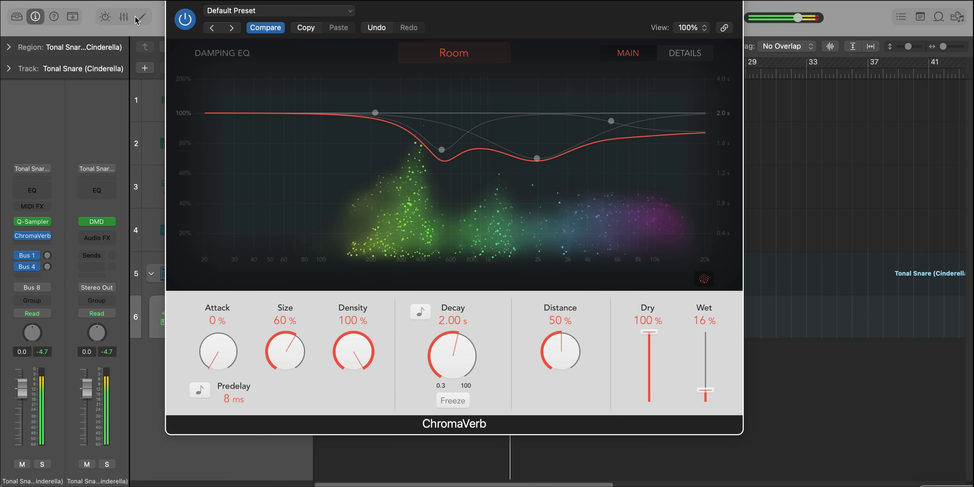
{"action": "key", "text": "super+w"}
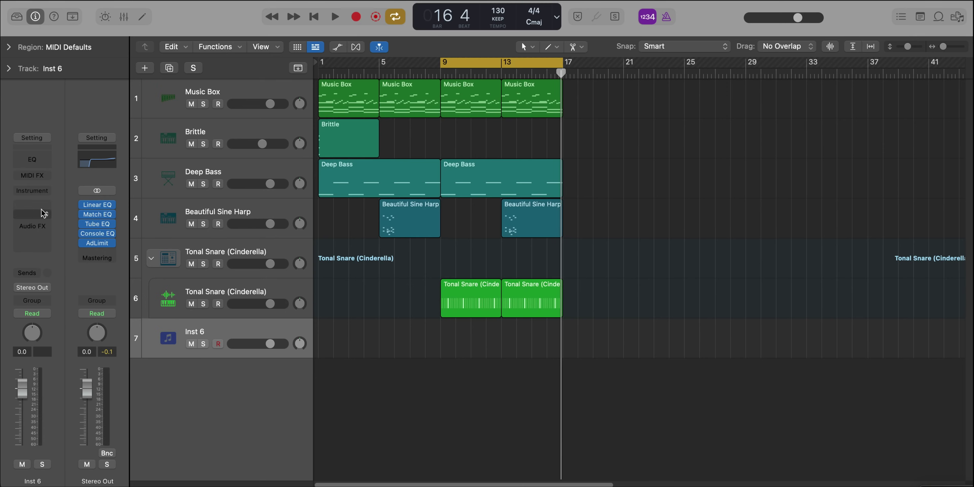
Step: Load Retro Synth on the Inst 6 track and choose the Chillout Pad preset from the Synth Pads category
{"action": "left_click", "coordinate": [45, 193]}
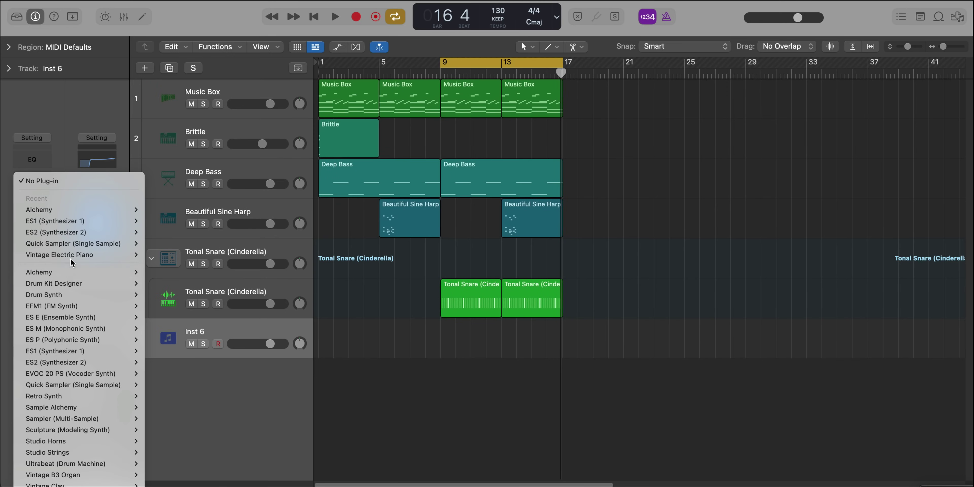
{"action": "key", "text": "Escape"}
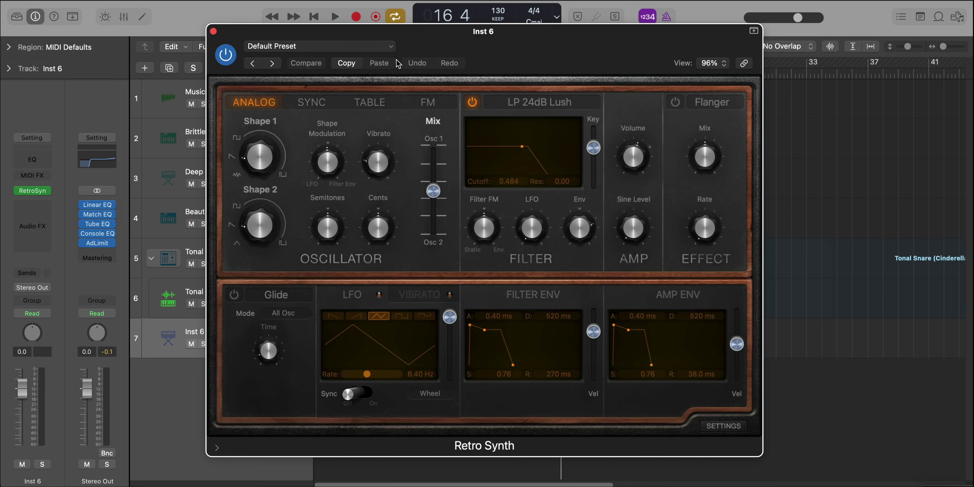
{"action": "left_click", "coordinate": [386, 46]}
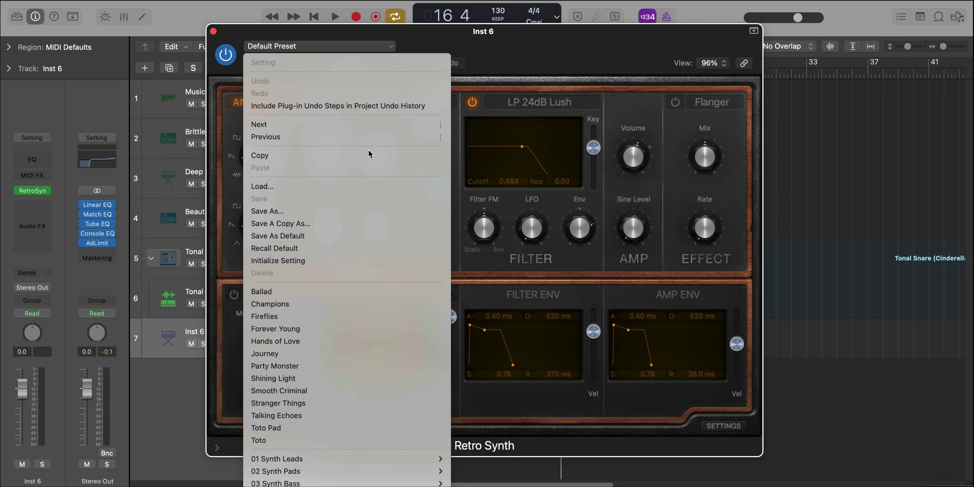
{"action": "mouse_move", "coordinate": [356, 471]}
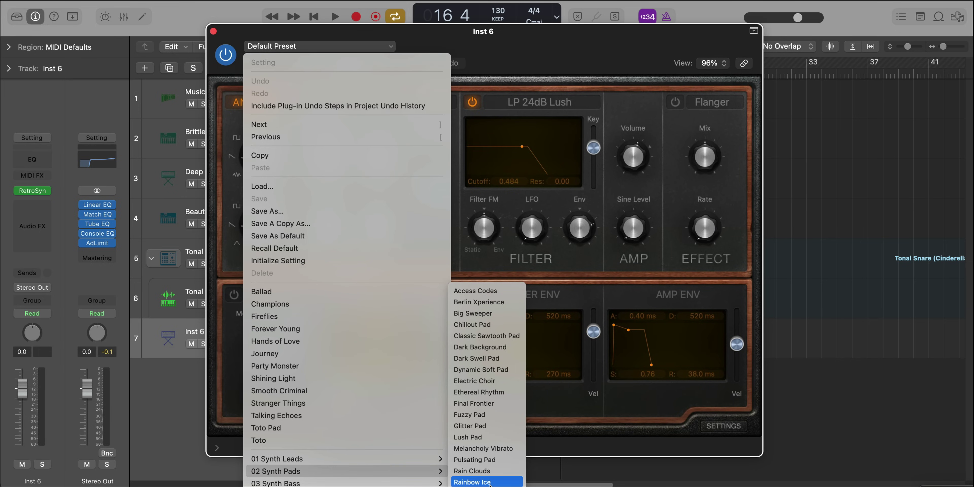
{"action": "left_click", "coordinate": [498, 328]}
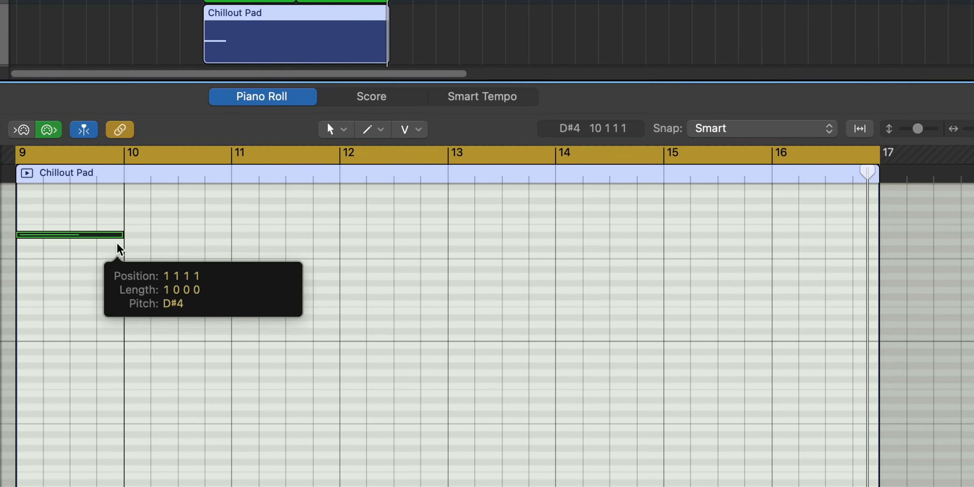
Step: Add one-bar notes D4, C4 and D4 at bars 10, 11 and 12 of the Chillout Pad region
{"action": "scroll", "coordinate": [166, 291], "scroll_direction": "left", "scroll_amount": 2}
{"action": "key", "text": "space"}
{"action": "left_click", "coordinate": [230, 242], "text": "super"}
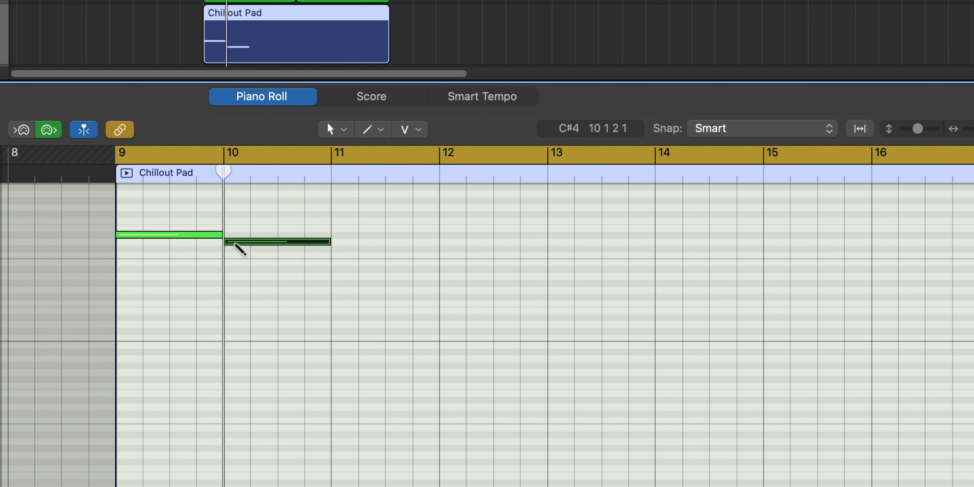
{"action": "left_click", "coordinate": [336, 255], "text": "super"}
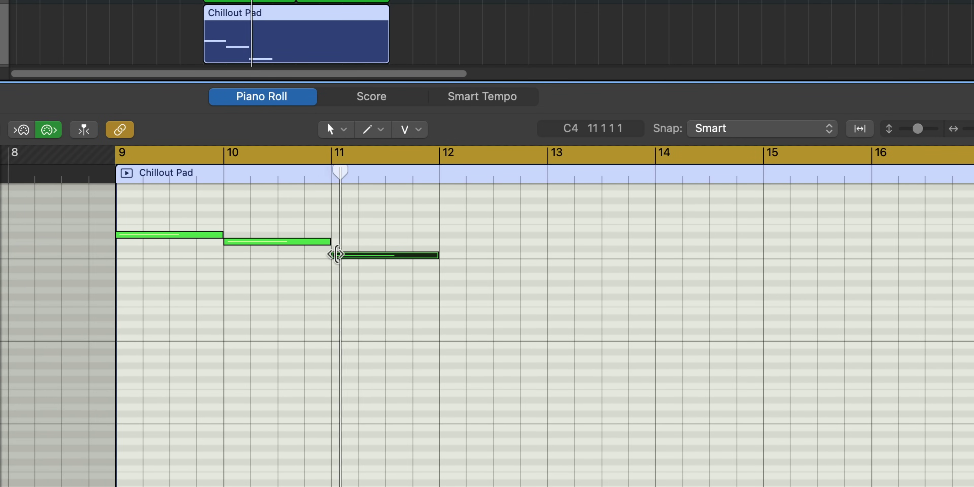
{"action": "left_click", "coordinate": [444, 235], "text": "super"}
{"action": "left_click_drag", "start_coordinate": [444, 236], "coordinate": [448, 248]}
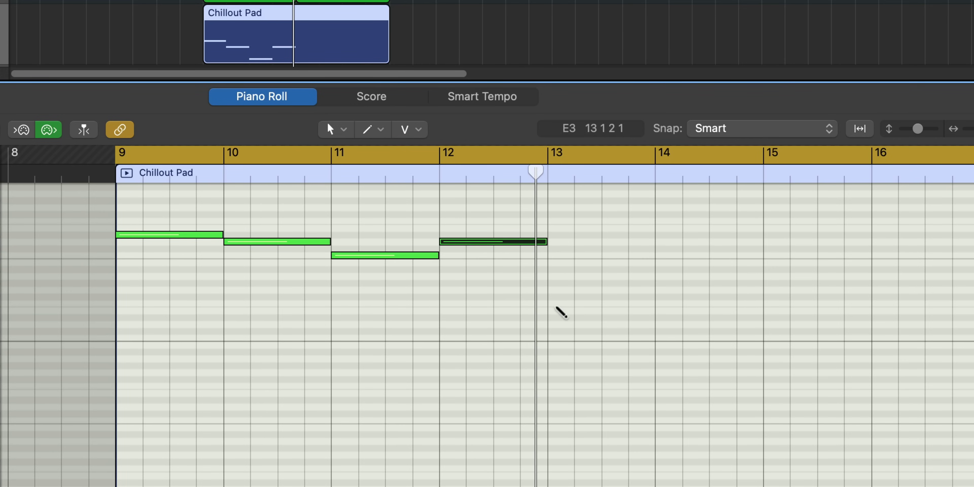
Step: Add a sustained G3 from bar 13 to the end of the Chillout Pad region and play the melody back
{"action": "left_click", "coordinate": [552, 289], "text": "super"}
{"action": "left_click_drag", "start_coordinate": [650, 285], "coordinate": [963, 319]}
{"action": "key", "text": "space"}
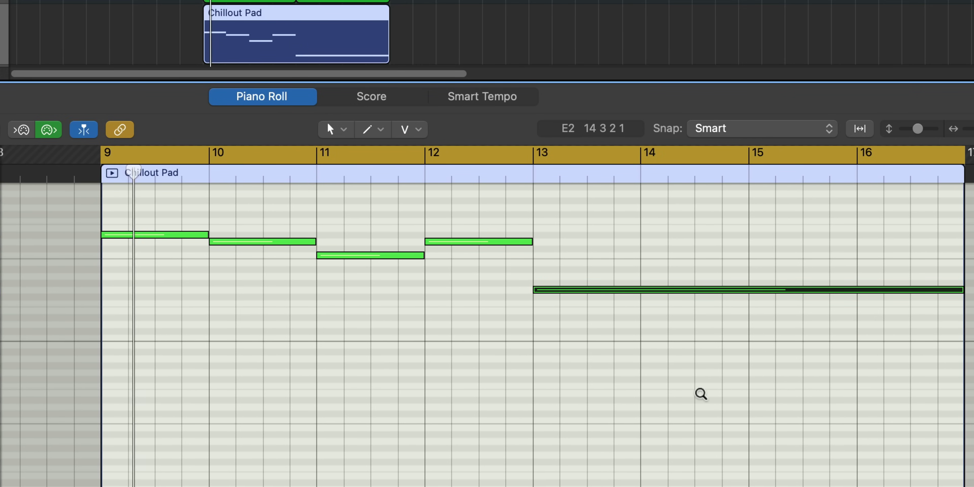
{"action": "scroll", "coordinate": [700, 395], "scroll_direction": "down", "scroll_amount": 3}
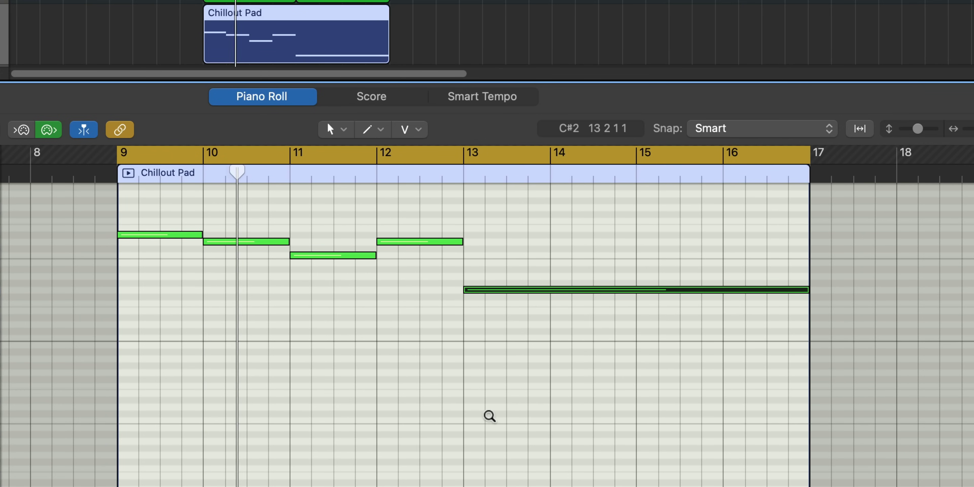
{"action": "scroll", "coordinate": [489, 415], "scroll_direction": "down", "scroll_amount": 1}
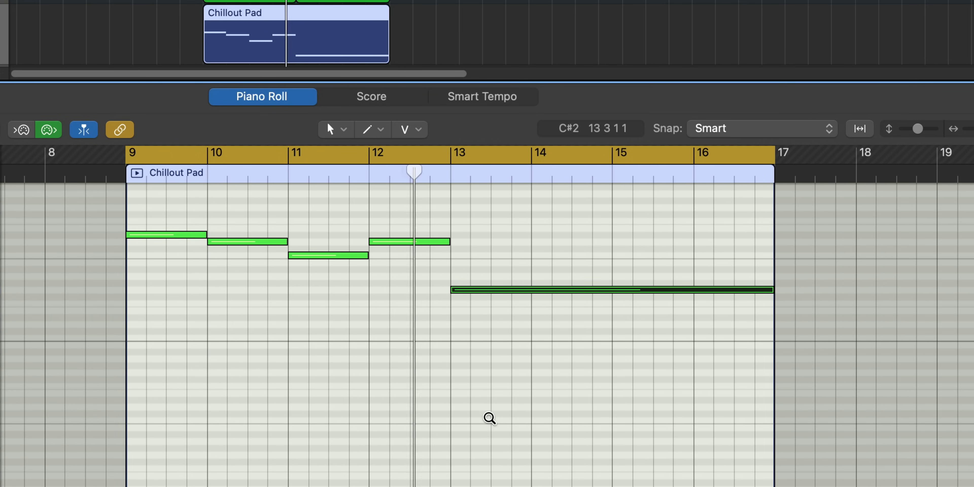
{"action": "scroll", "coordinate": [489, 418], "scroll_direction": "down", "scroll_amount": 1}
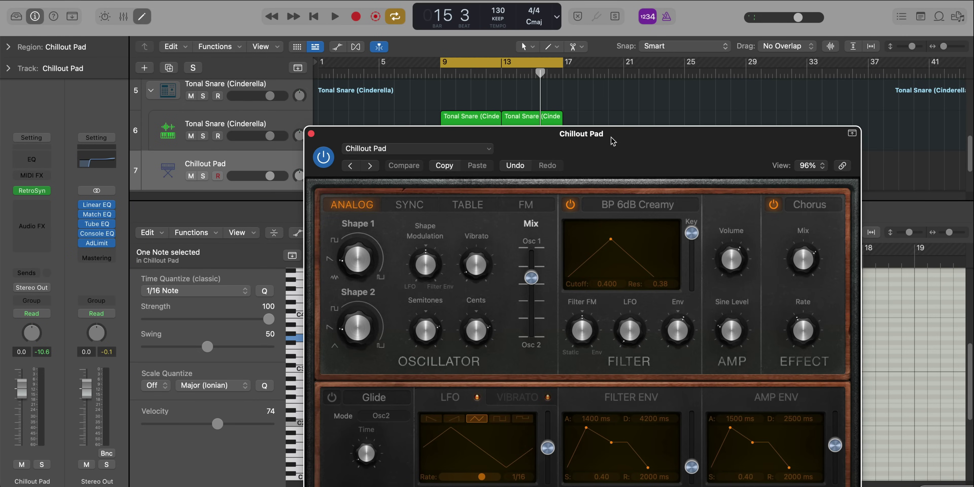
Step: Add ChromaVerb to the Chillout Pad track with the Spherical FX preset, 50% dry and 100% wet
{"action": "left_click_drag", "start_coordinate": [612, 141], "coordinate": [498, 28]}
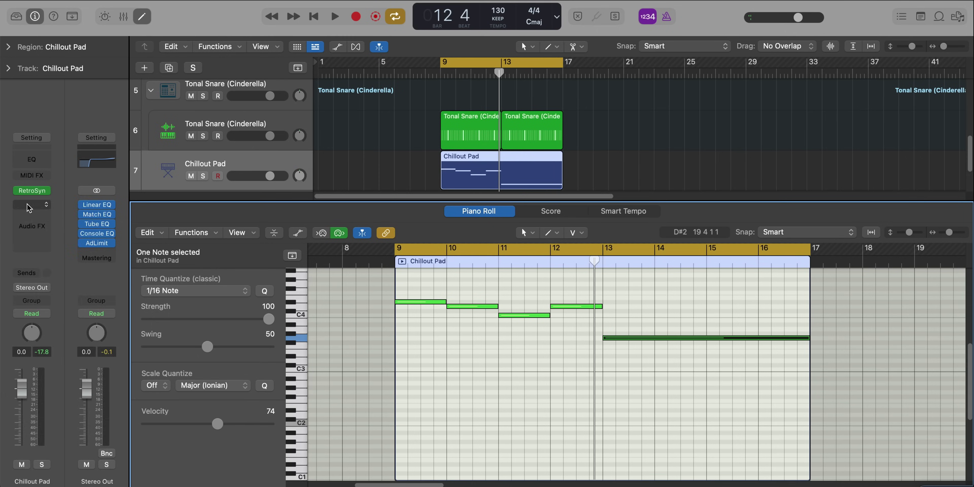
{"action": "left_click", "coordinate": [31, 204]}
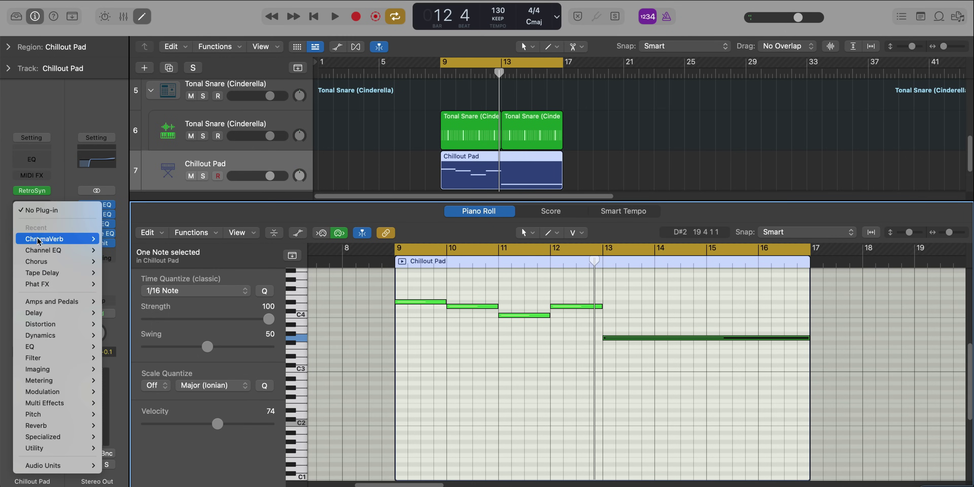
{"action": "left_click", "coordinate": [38, 240]}
{"action": "left_click_drag", "start_coordinate": [513, 131], "coordinate": [397, 12]}
{"action": "left_click", "coordinate": [372, 27]}
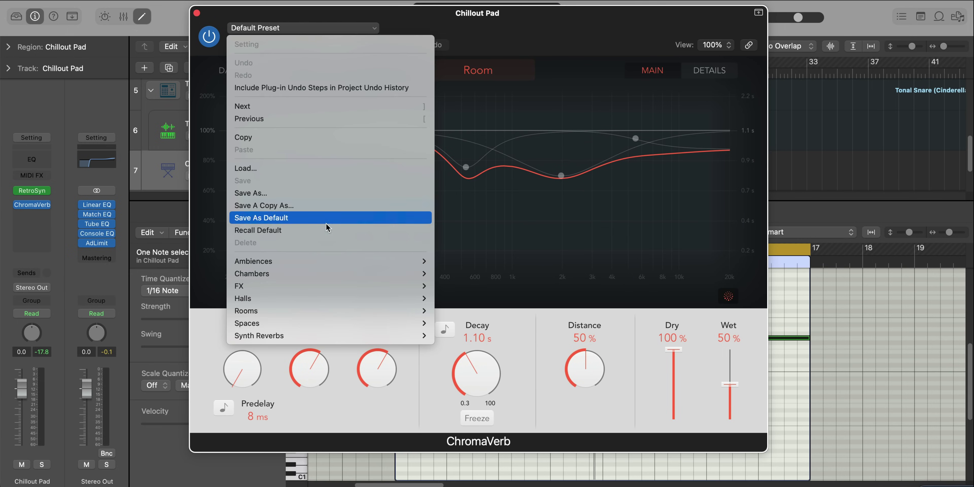
{"action": "mouse_move", "coordinate": [310, 285]}
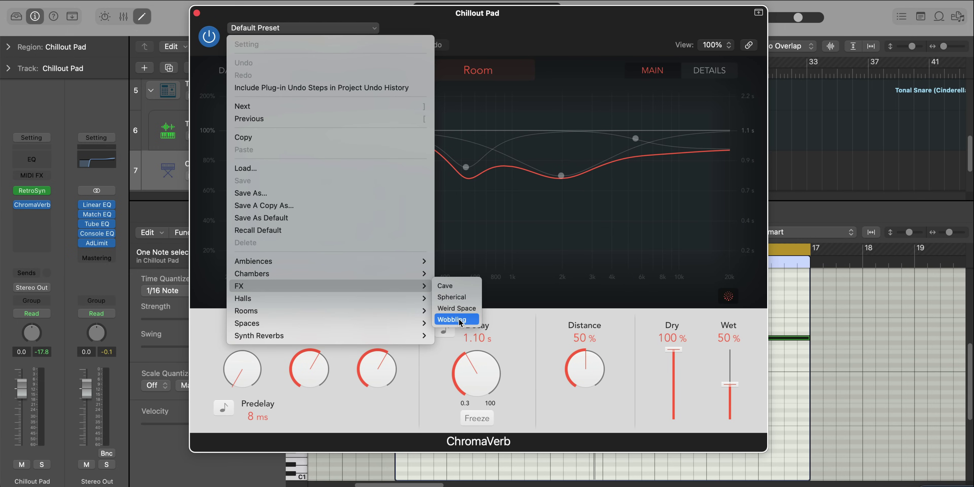
{"action": "left_click", "coordinate": [452, 297]}
{"action": "left_click_drag", "start_coordinate": [673, 370], "coordinate": [677, 385]}
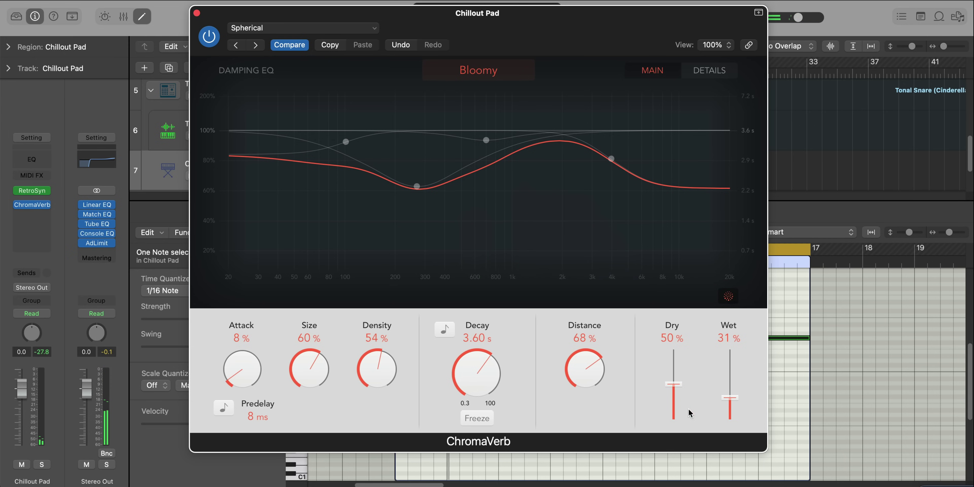
{"action": "left_click_drag", "start_coordinate": [740, 404], "coordinate": [739, 236]}
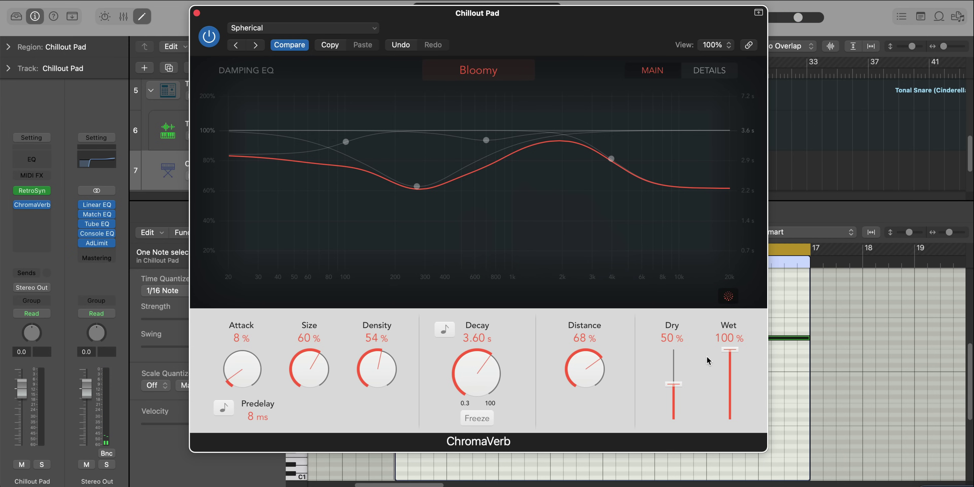
{"action": "left_click", "coordinate": [196, 13]}
Step: Add a Channel EQ to the Chillout Pad with a -8.4 dB low shelf at 795 Hz and a 24 dB/Oct high cut at 2440 Hz
{"action": "mouse_move", "coordinate": [103, 234]}
{"action": "left_click", "coordinate": [34, 157]}
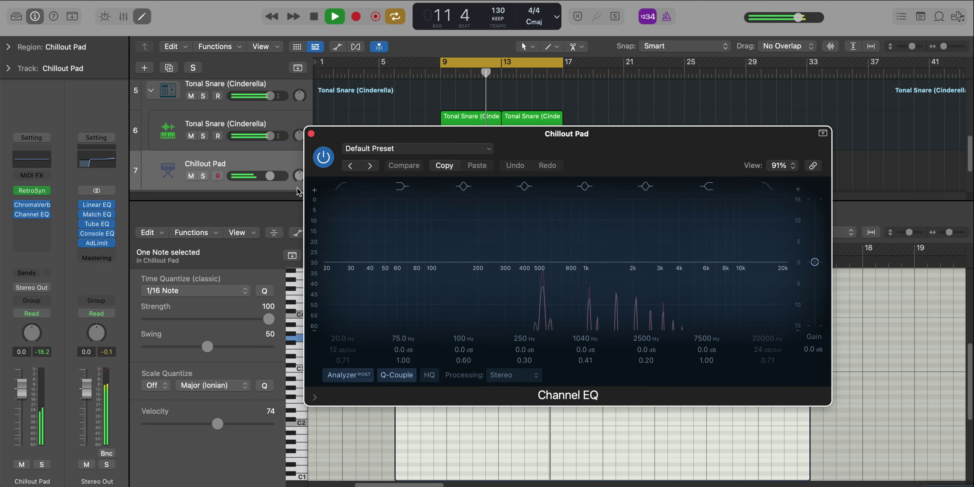
{"action": "left_click_drag", "start_coordinate": [430, 260], "coordinate": [575, 307]}
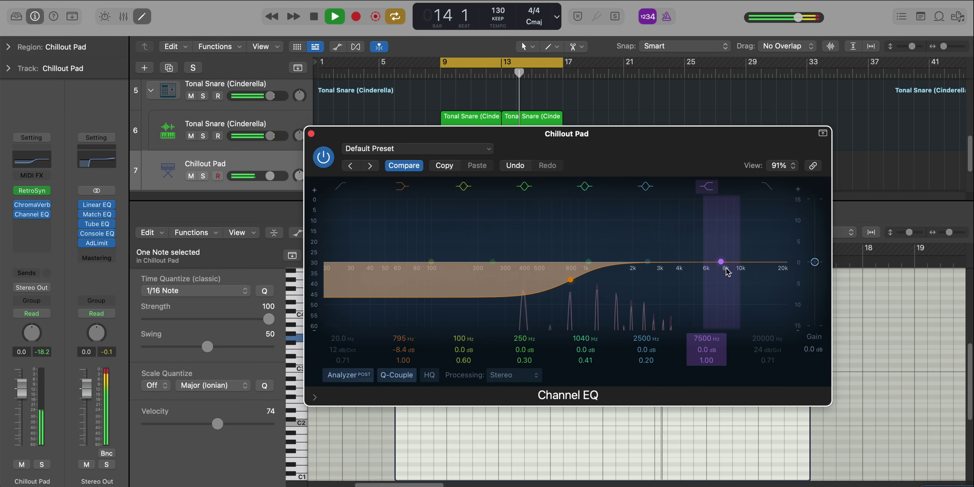
{"action": "left_click_drag", "start_coordinate": [774, 269], "coordinate": [647, 284]}
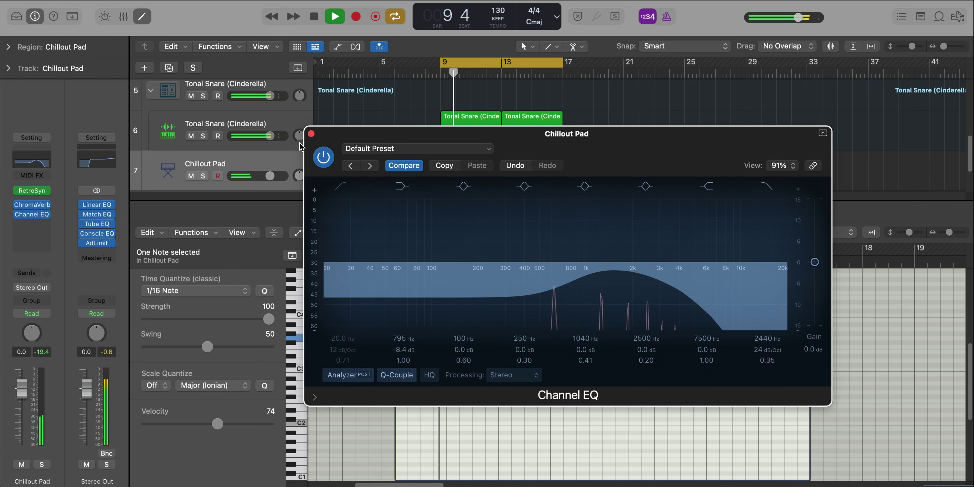
{"action": "left_click", "coordinate": [311, 133]}
Step: Close the note editor and lower the Chillout Pad track's volume to -3.3 dB
{"action": "key", "text": "e"}
{"action": "left_click_drag", "start_coordinate": [265, 338], "coordinate": [265, 346]}
{"action": "double_click", "coordinate": [261, 341]}
{"action": "key", "text": "Return"}
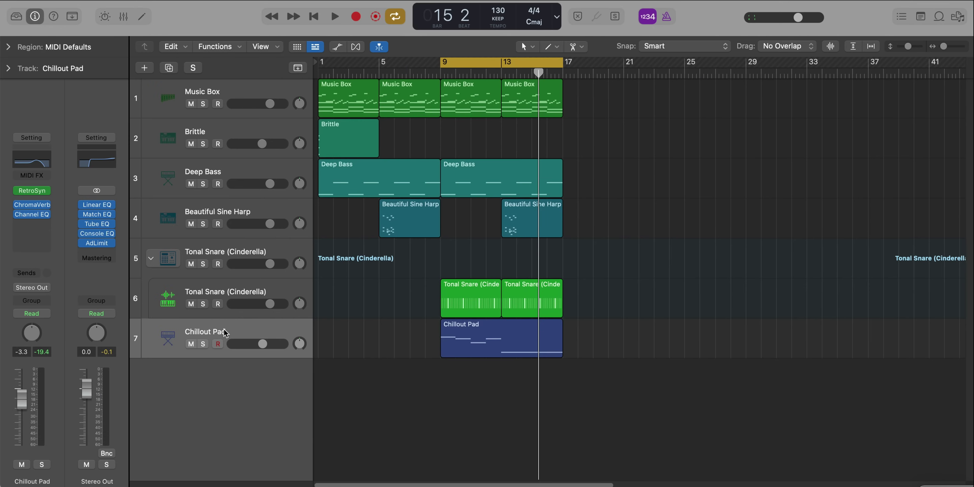
Step: Duplicate the Chillout Pad track with its settings and place a one-bar copy of the Beautiful Sine Harp region on it at bar 12
{"action": "key", "text": "super+d"}
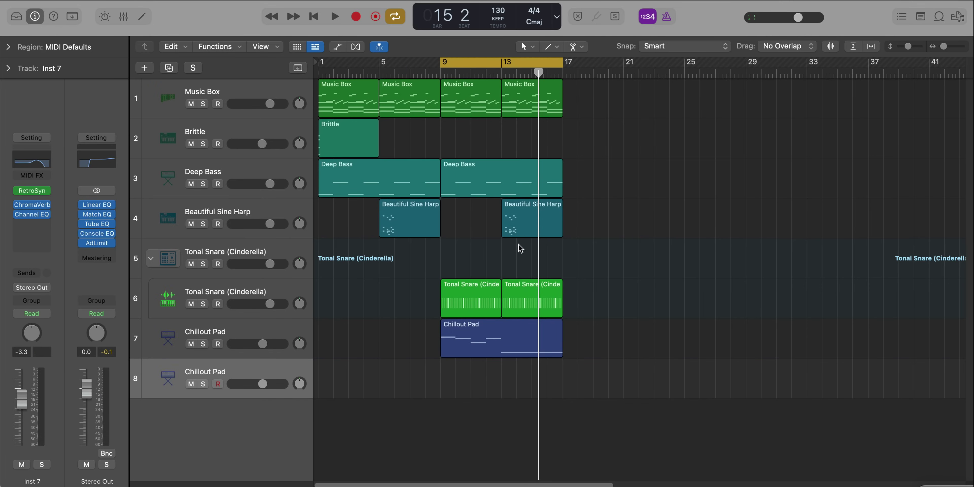
{"action": "left_click_drag", "start_coordinate": [523, 226], "coordinate": [497, 394]}
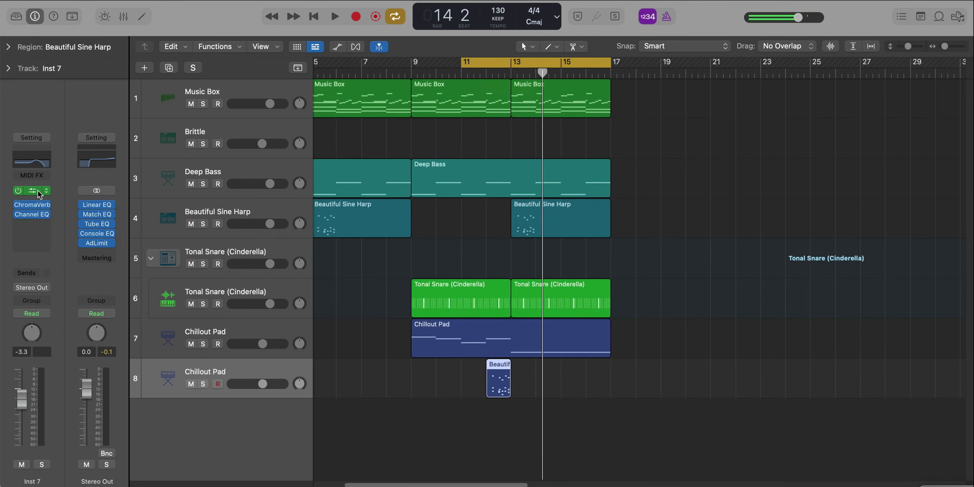
Step: Set the duplicate's Retro Synth filter to cutoff 0.242 and resonance 0.00, and its amp envelope to 140 ms attack, 150 ms decay and 700 ms release
{"action": "left_click", "coordinate": [37, 190]}
{"action": "left_click_drag", "start_coordinate": [654, 162], "coordinate": [470, 55]}
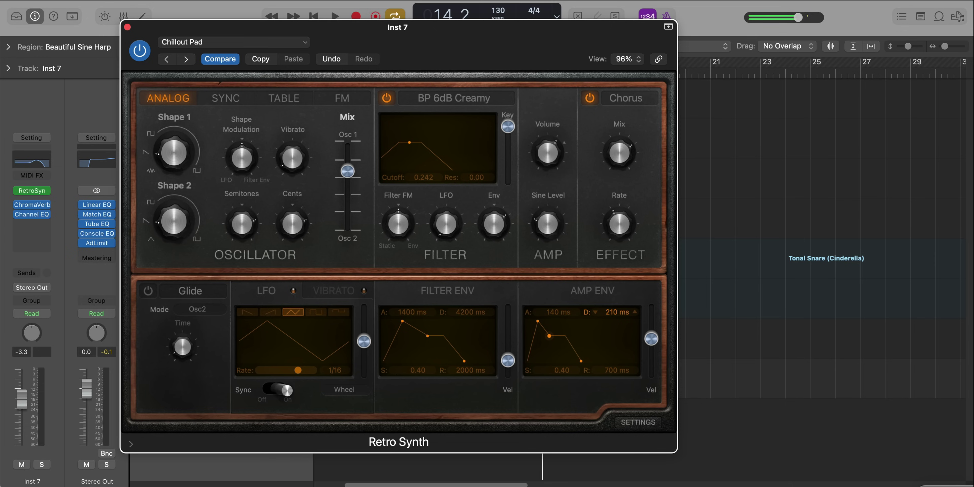
{"action": "left_click_drag", "start_coordinate": [393, 59], "coordinate": [419, 99]}
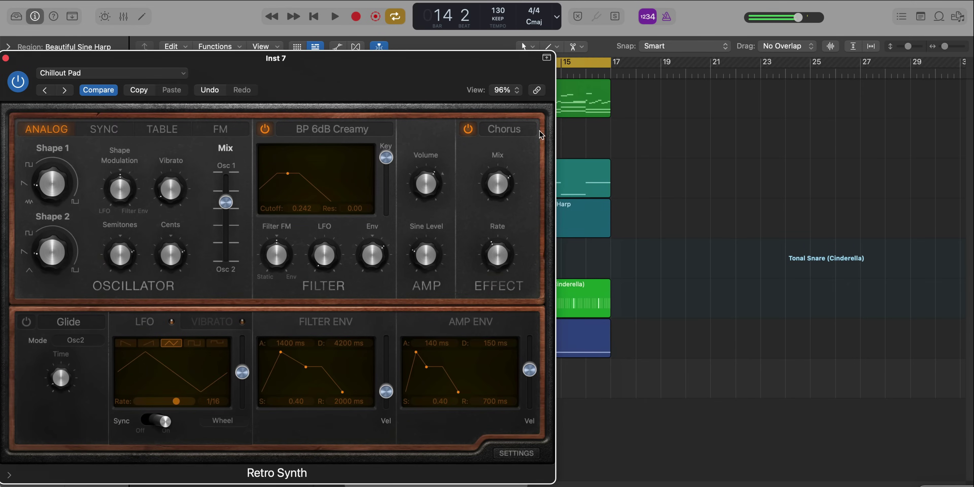
{"action": "left_click_drag", "start_coordinate": [337, 77], "coordinate": [612, 43]}
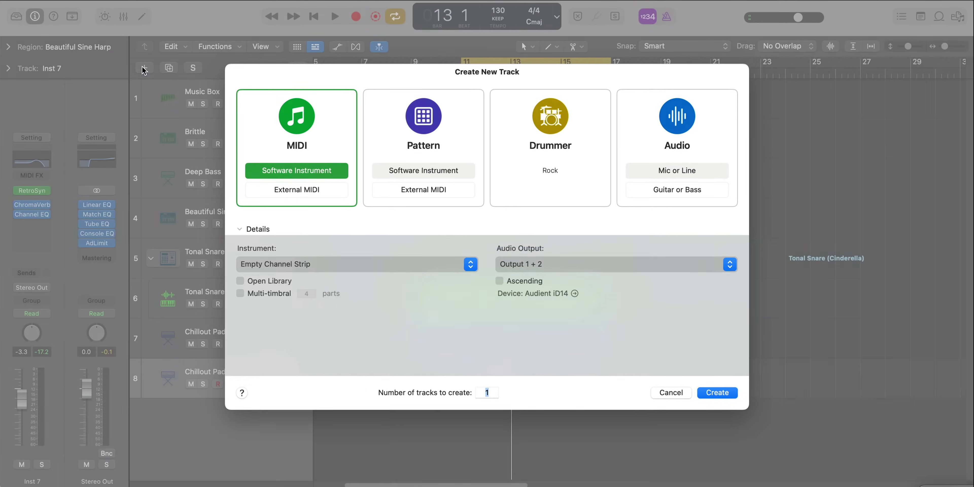
Step: Create a software instrument track with Alchemy and load the Aqueous Ripples preset by searching for "ripple"
{"action": "key", "text": "Return"}
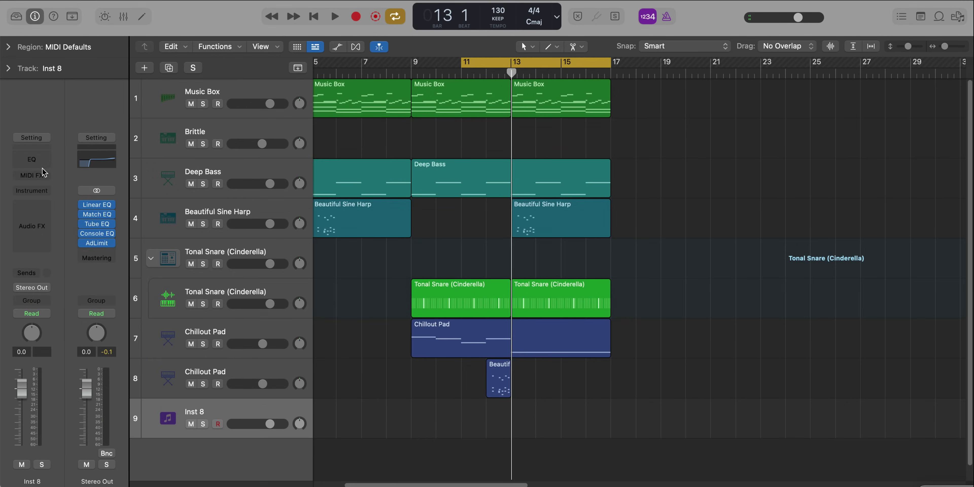
{"action": "left_click", "coordinate": [33, 192]}
{"action": "left_click", "coordinate": [163, 232]}
{"action": "type", "text": "rip[pl"}
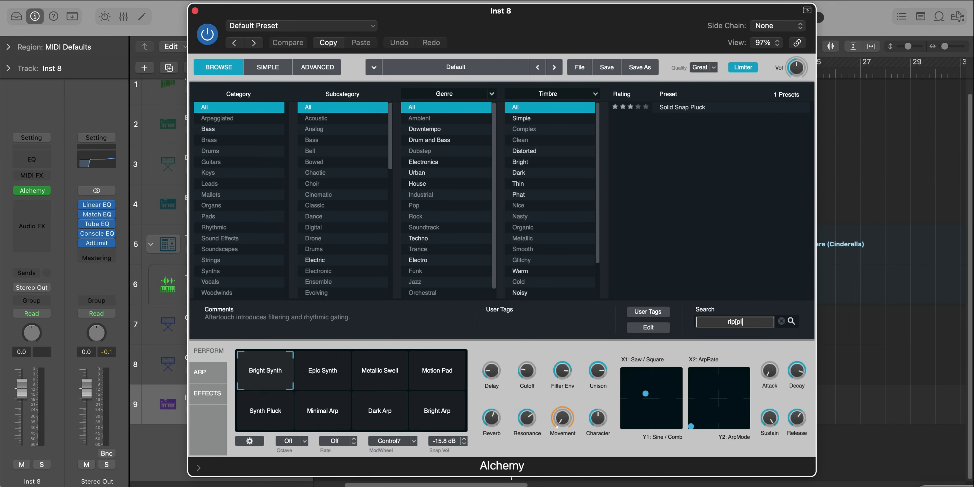
{"action": "key", "text": "BackSpace"}
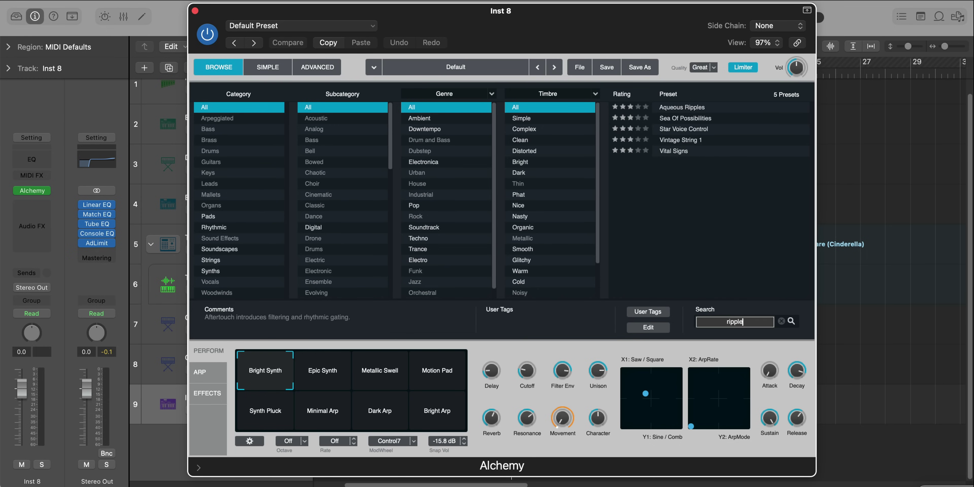
{"action": "left_click", "coordinate": [685, 107]}
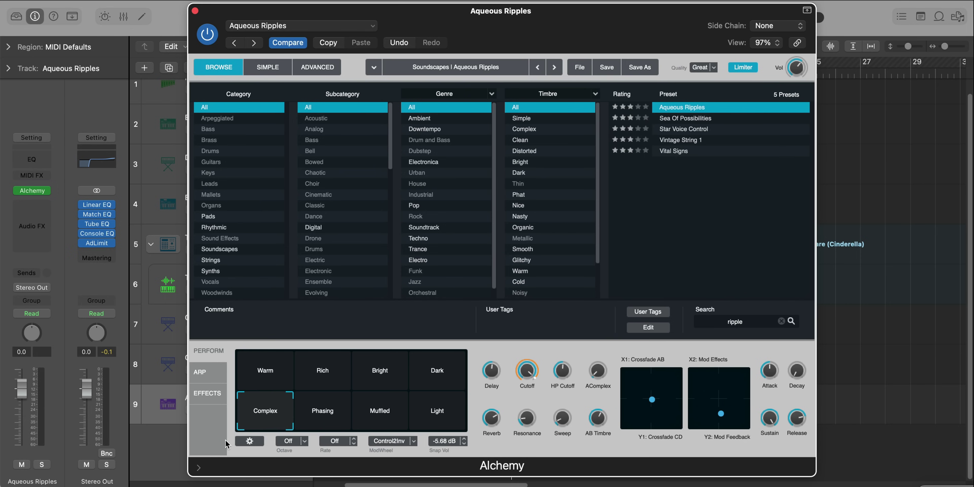
{"action": "left_click", "coordinate": [195, 11]}
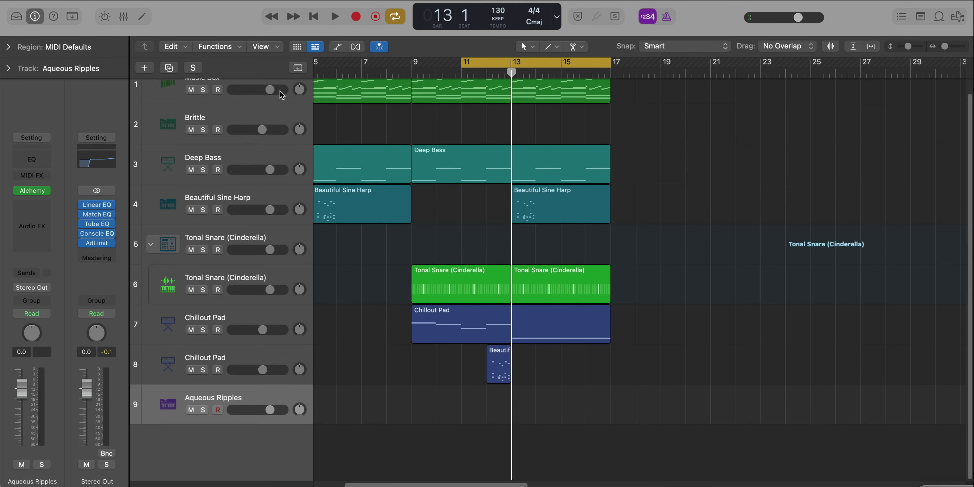
Step: Copy the one-bar harp region at bar 12 onto the Aqueous Ripples track and audition both layers soloed and in the mix, cycling bars 12 to 15
{"action": "left_click_drag", "start_coordinate": [497, 362], "coordinate": [501, 398]}
{"action": "left_click_drag", "start_coordinate": [203, 367], "coordinate": [206, 408]}
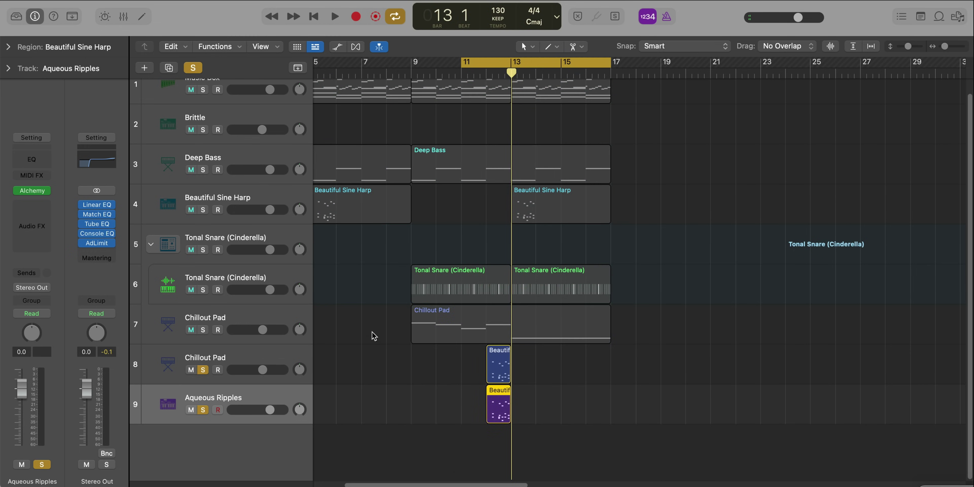
{"action": "key", "text": "space"}
{"action": "left_click_drag", "start_coordinate": [486, 65], "coordinate": [554, 69]}
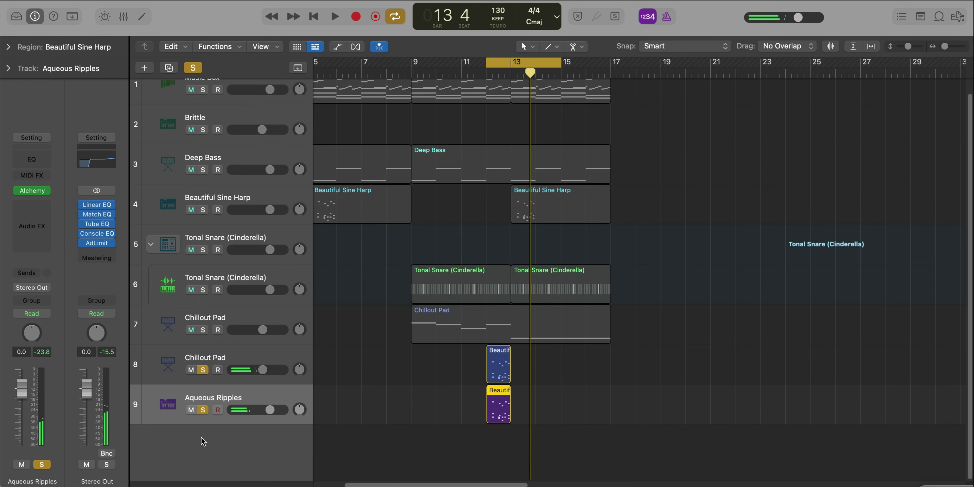
{"action": "left_click", "coordinate": [205, 409]}
{"action": "key", "text": "space"}
{"action": "left_click", "coordinate": [425, 348], "text": "ctrl+alt"}
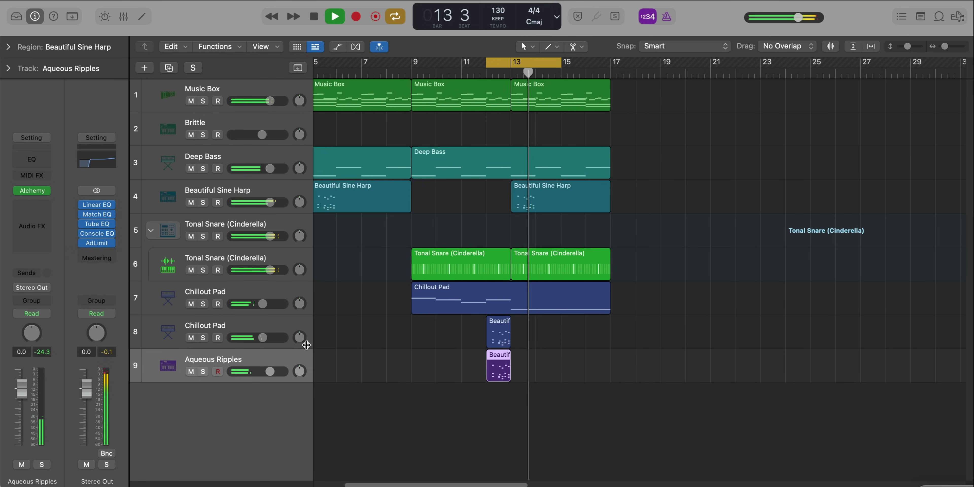
Step: Group the duplicated Chillout Pad and Aqueous Ripples tracks in a summing stack, with their volumes at -4.2 dB and -0.9 dB
{"action": "left_click", "coordinate": [254, 328]}
{"action": "left_click", "coordinate": [264, 361], "text": "shift"}
{"action": "key", "text": "space"}
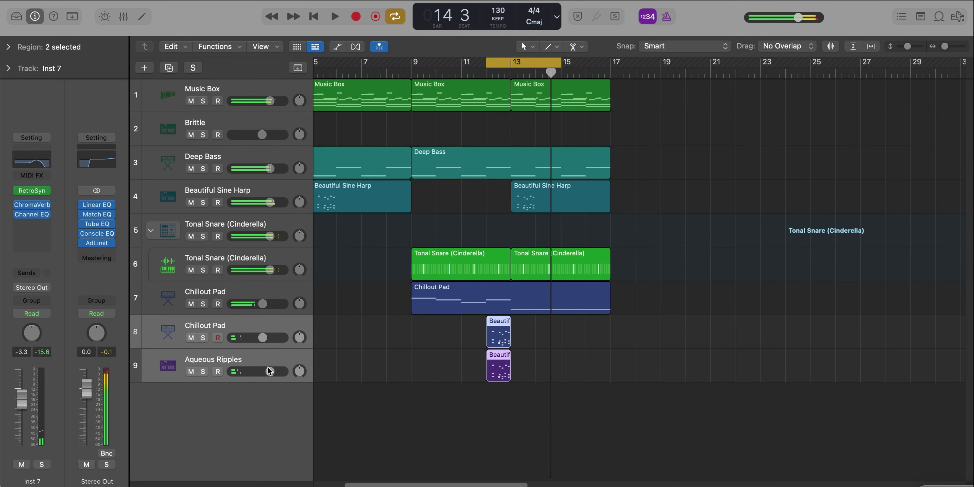
{"action": "key", "text": "super+shift+d"}
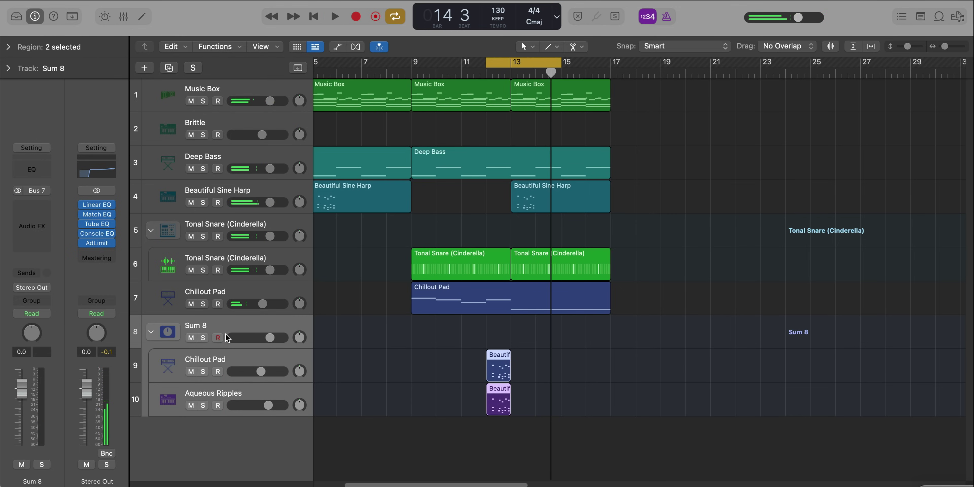
Step: Move ChromaVerb from the stacked Chillout Pad channel to the Sum 8 channel in the mixer
{"action": "left_click", "coordinate": [239, 353]}
{"action": "key", "text": "x"}
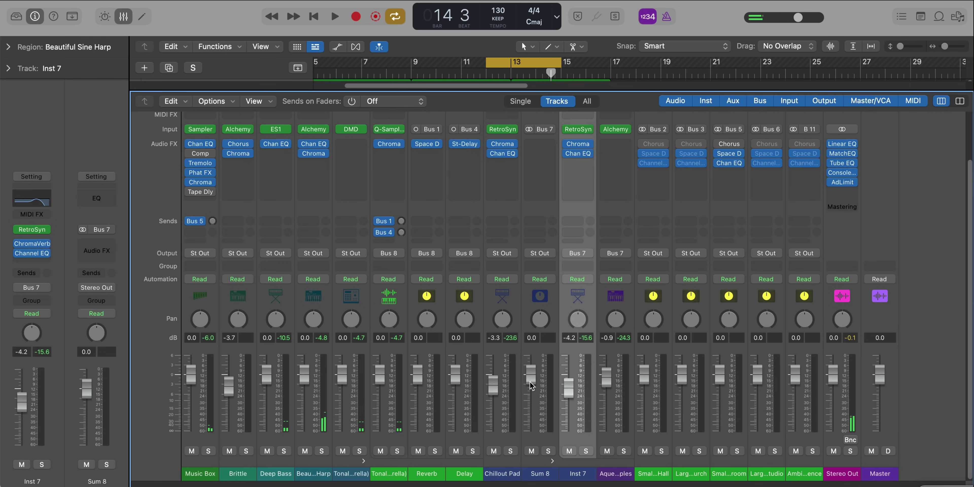
{"action": "scroll", "coordinate": [595, 194], "scroll_direction": "up", "scroll_amount": 3}
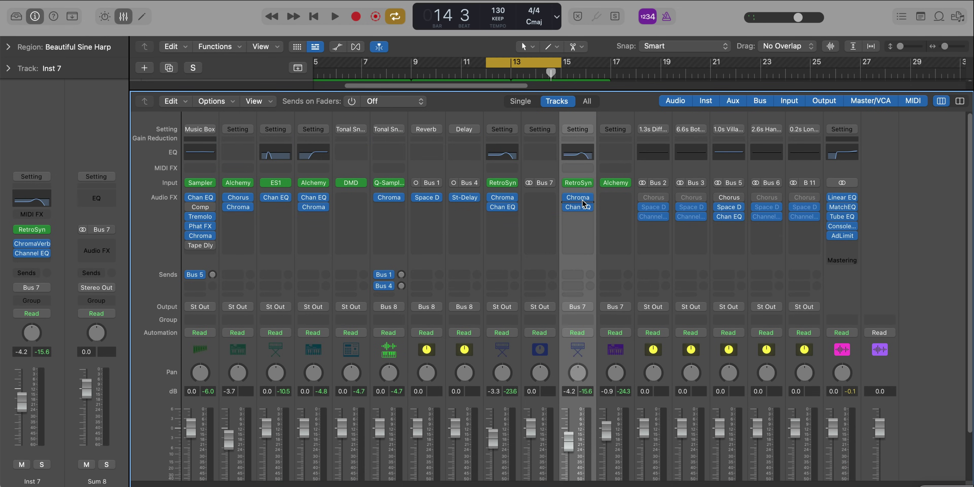
{"action": "key", "text": "x"}
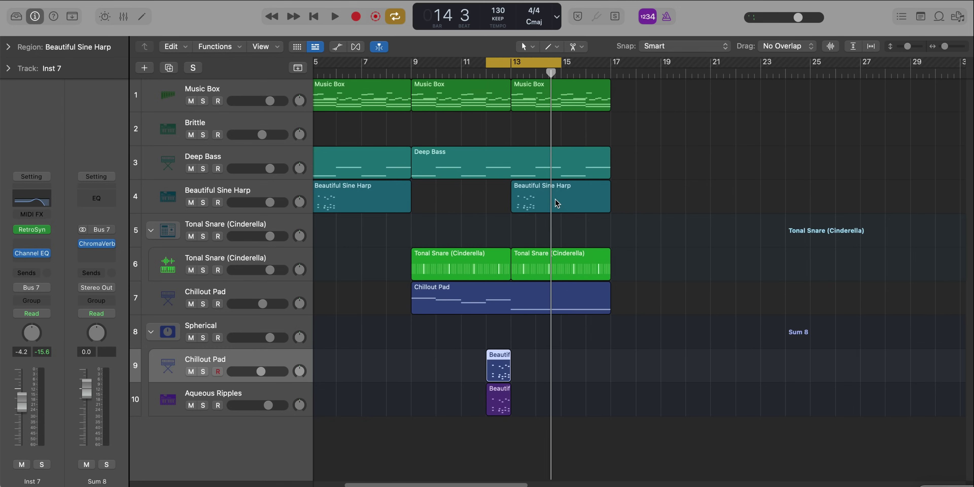
Step: Play back bars 12 to 15 to hear both harp layers through the shared reverb
{"action": "key", "text": "space"}
{"action": "scroll", "coordinate": [486, 324], "scroll_direction": "up", "scroll_amount": 4}
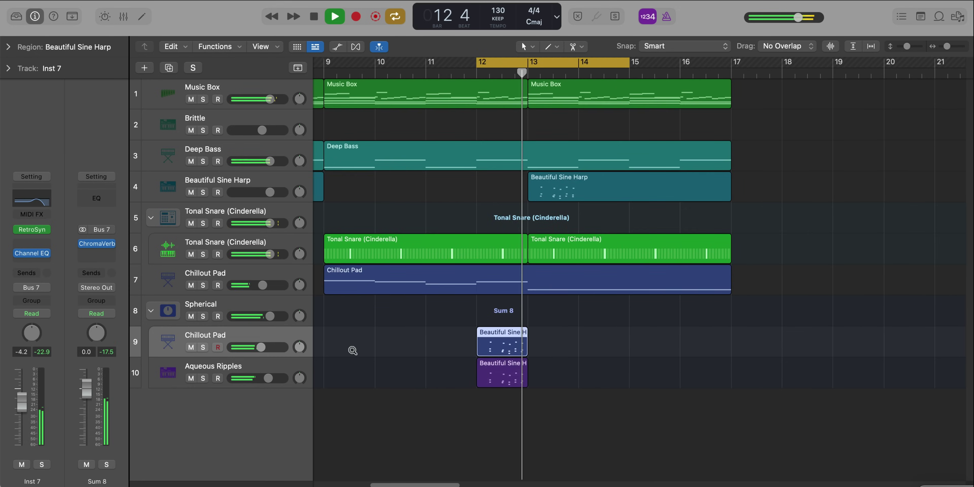
{"action": "scroll", "coordinate": [374, 358], "scroll_direction": "down", "scroll_amount": 3}
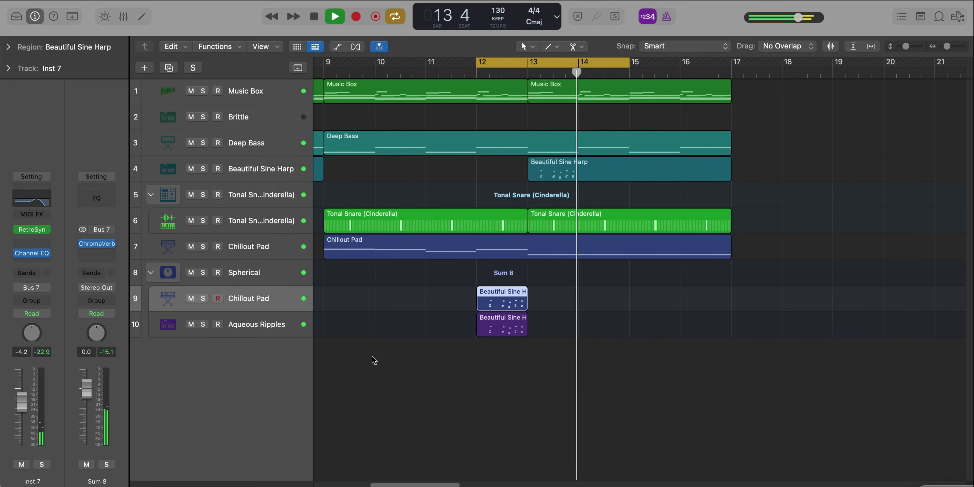
{"action": "key", "text": "c"}
{"action": "scroll", "coordinate": [388, 342], "scroll_direction": "down", "scroll_amount": 2}
{"action": "scroll", "coordinate": [387, 341], "scroll_direction": "down", "scroll_amount": 3}
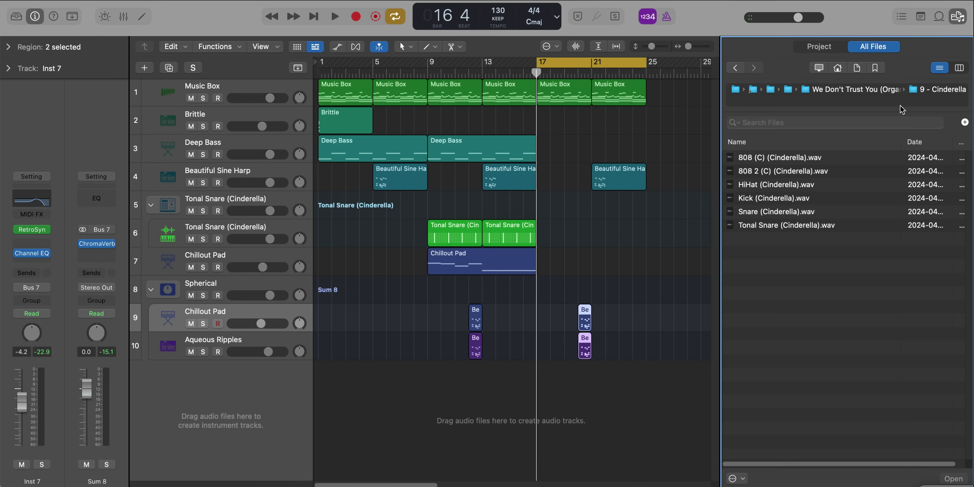
Step: Add Snare (Cinderella).wav from the Cinderella folder to the Tonal Snare drum machine as a new pad and select its subtrack
{"action": "left_click", "coordinate": [805, 212]}
{"action": "left_click_drag", "start_coordinate": [805, 212], "coordinate": [263, 220]}
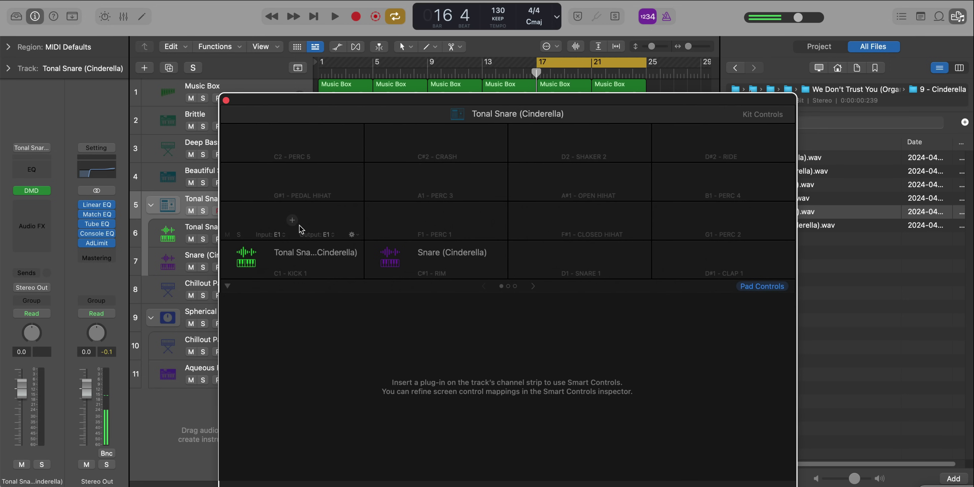
{"action": "left_click", "coordinate": [226, 100]}
{"action": "left_click", "coordinate": [610, 272]}
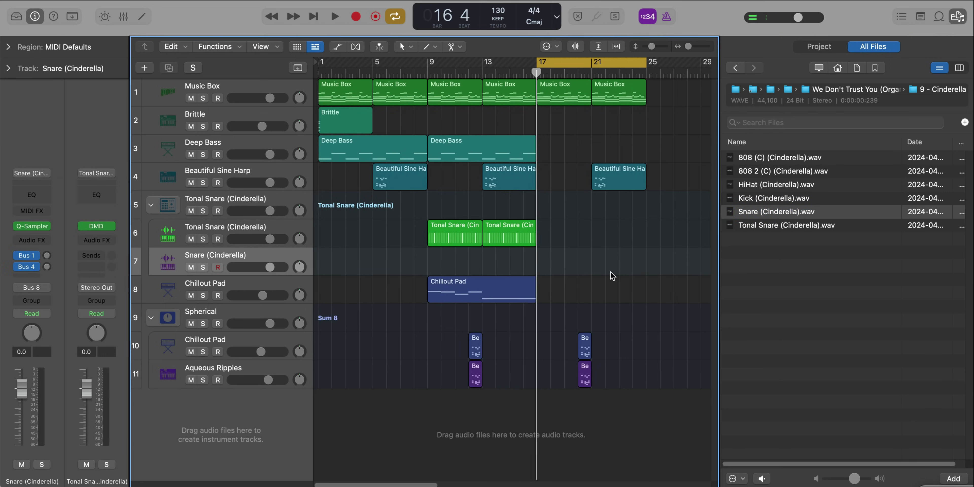
Step: Create a pattern region from bar 17 to 21 on the Snare (Cinderella) subtrack with step 9 of 16 active
{"action": "right_click", "coordinate": [539, 265]}
{"action": "left_click", "coordinate": [560, 276]}
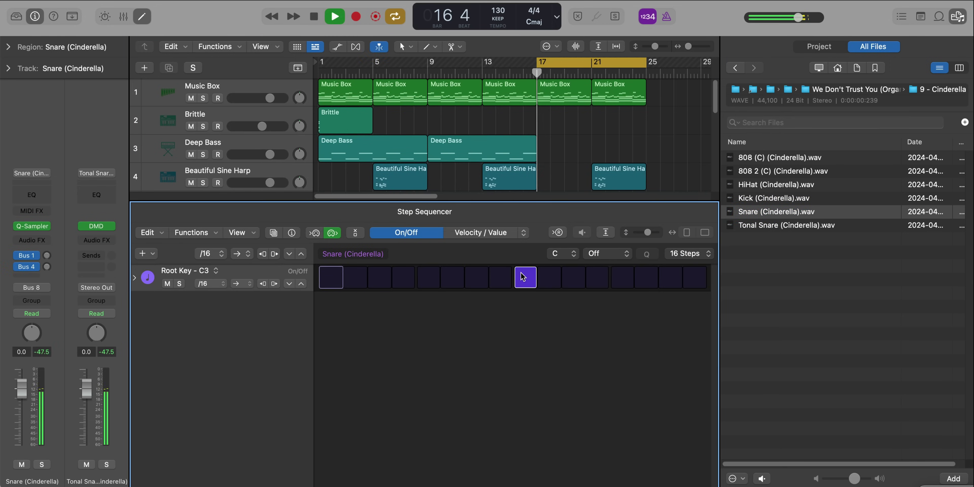
{"action": "key", "text": "x"}
{"action": "key", "text": "x"}
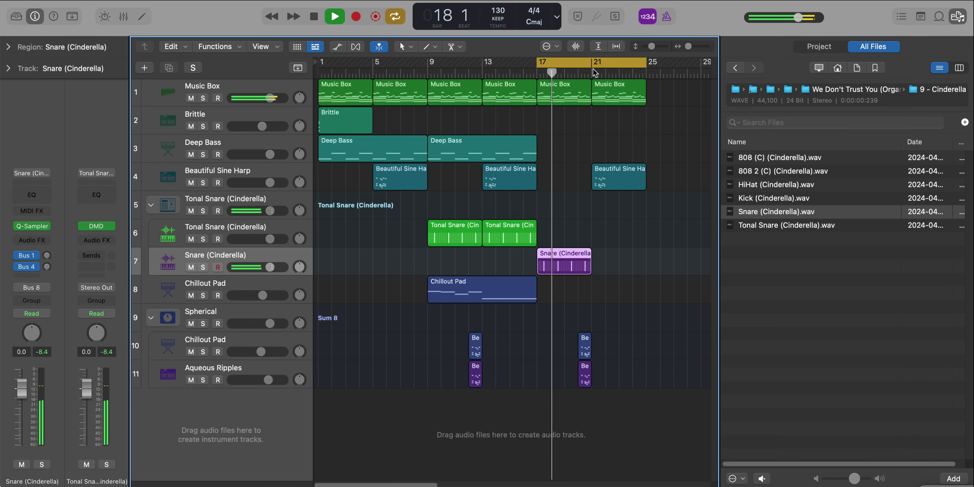
Step: Set the cycle range to bars 17 to 21 and raise the Snare (Cinderella) sample's volume in Quick Sampler
{"action": "left_click_drag", "start_coordinate": [589, 59], "coordinate": [537, 60]}
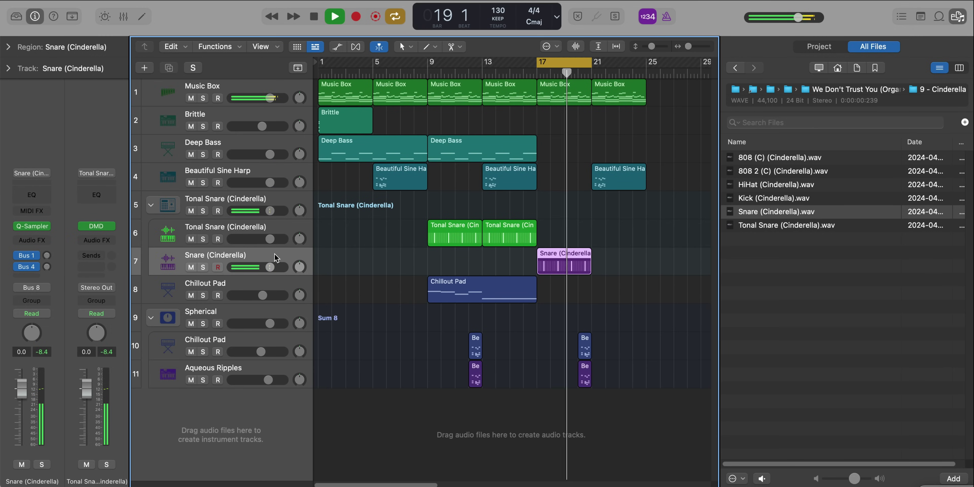
{"action": "left_click", "coordinate": [32, 226]}
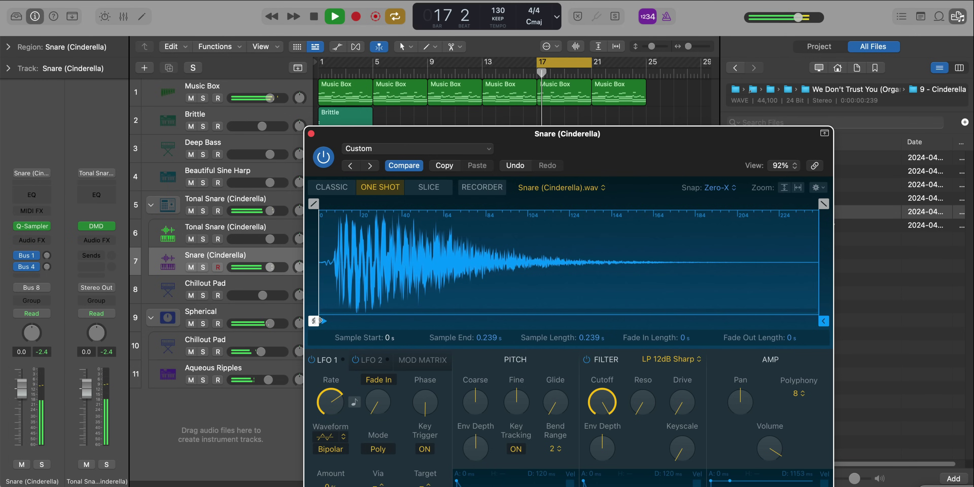
{"action": "left_click", "coordinate": [311, 134]}
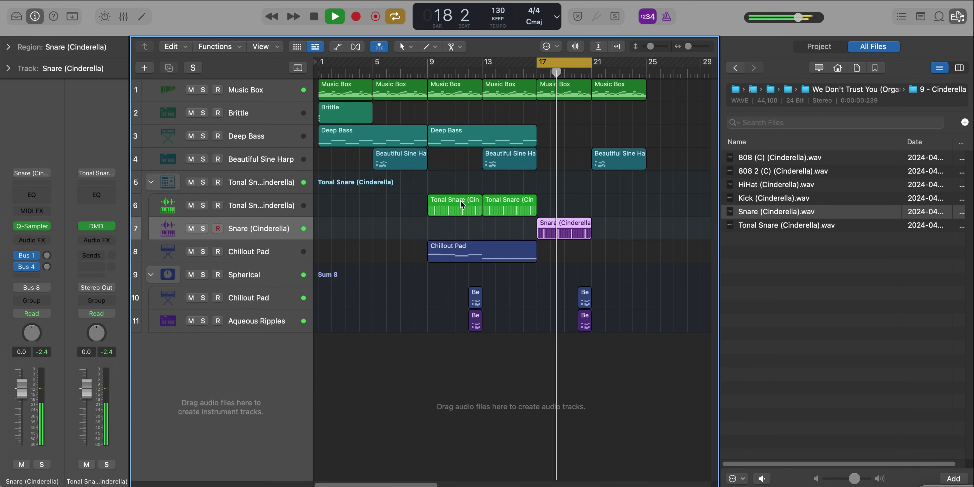
Step: Add HiHat (Cinderella).wav to the Tonal Snare (Cinderella) drum machine as a new pad, then hide the file browser
{"action": "key", "text": "super+Up"}
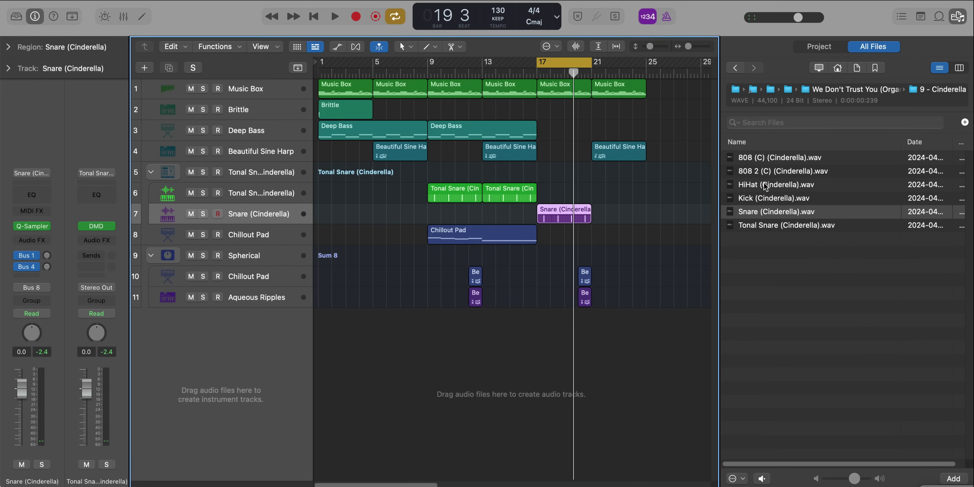
{"action": "left_click", "coordinate": [773, 185]}
{"action": "left_click_drag", "start_coordinate": [773, 185], "coordinate": [253, 186]}
{"action": "left_click", "coordinate": [254, 186]}
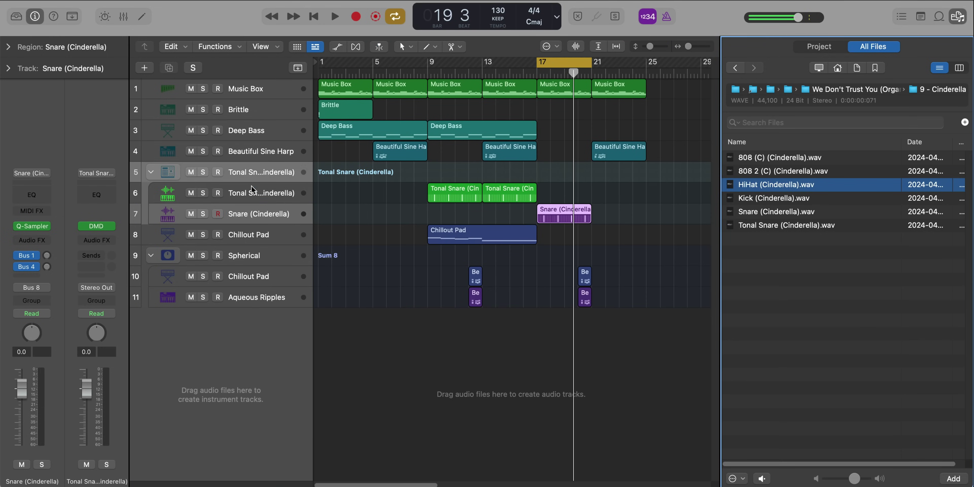
{"action": "left_click", "coordinate": [226, 100]}
{"action": "left_click", "coordinate": [957, 16]}
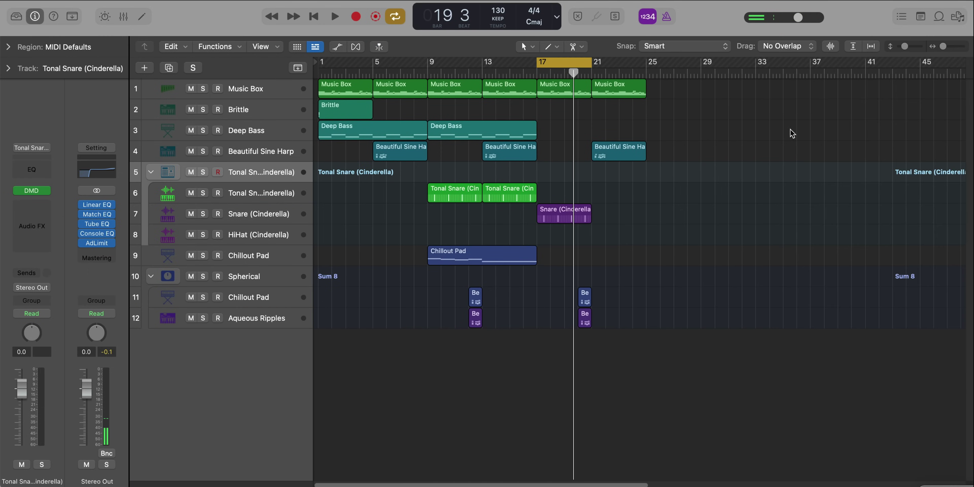
Step: Create a pattern region at bar 17 on the HiHat (Cinderella) subtrack with all 16 steps active and a /8 row rate
{"action": "right_click", "coordinate": [549, 247]}
{"action": "left_click", "coordinate": [605, 254]}
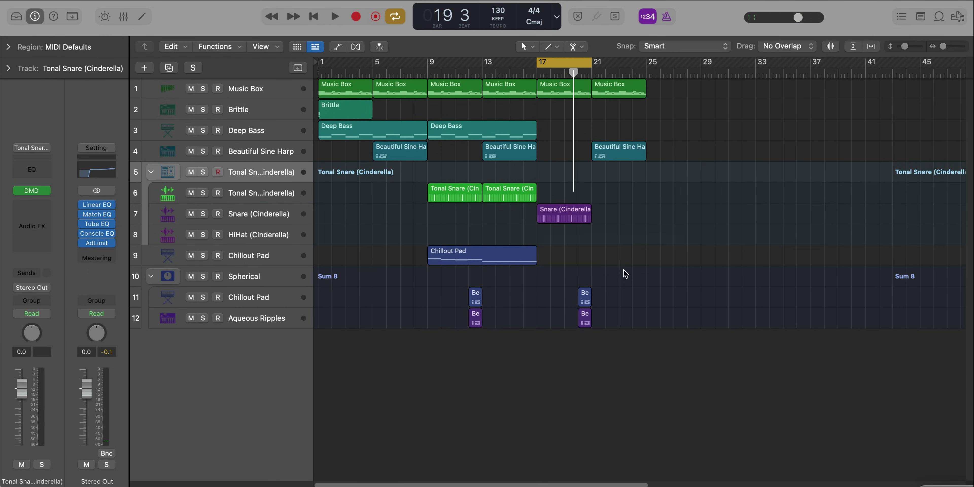
{"action": "left_click", "coordinate": [302, 283]}
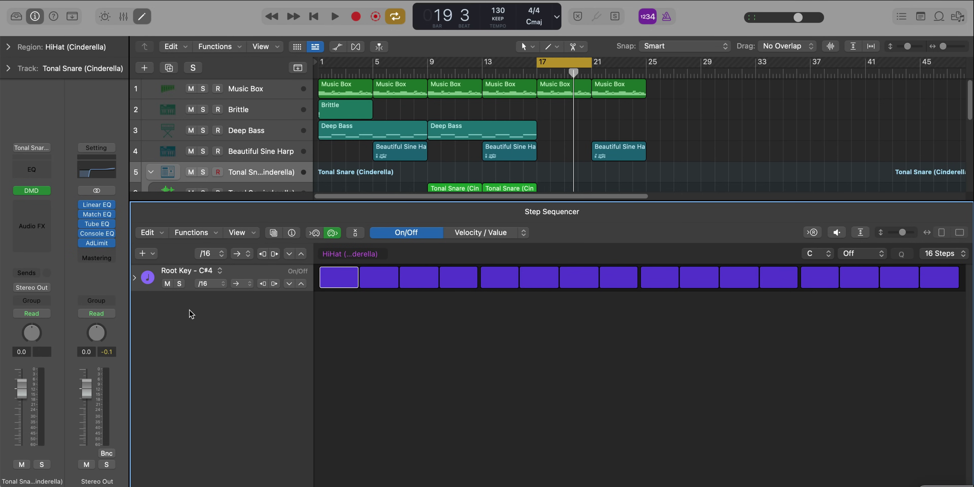
{"action": "left_click", "coordinate": [209, 284]}
{"action": "left_click", "coordinate": [206, 274]}
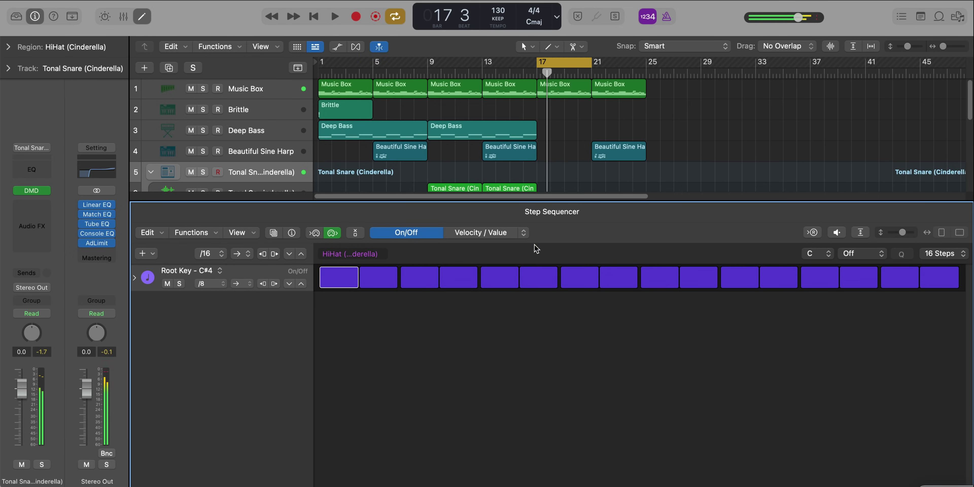
Step: Set the Repeat value of steps 1 and 11 in the hi-hat pattern to 3 and audition it
{"action": "left_click", "coordinate": [524, 233]}
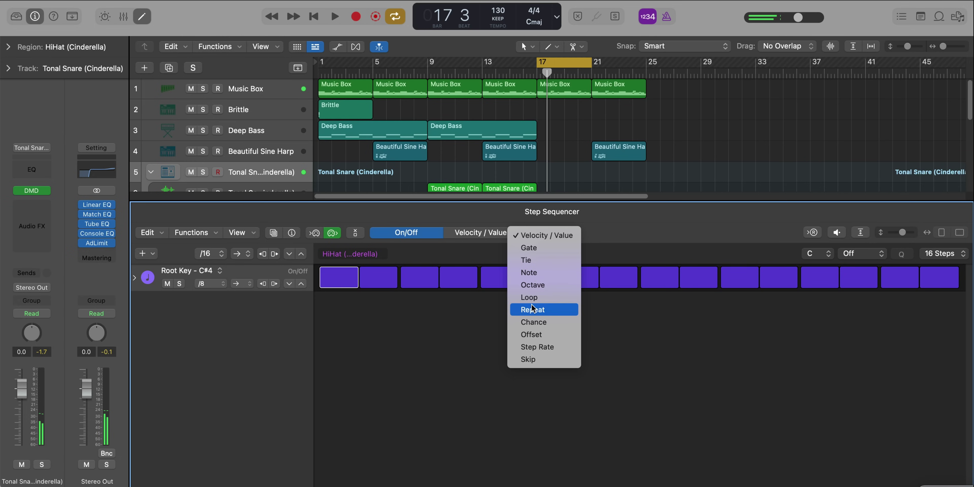
{"action": "left_click", "coordinate": [306, 283]}
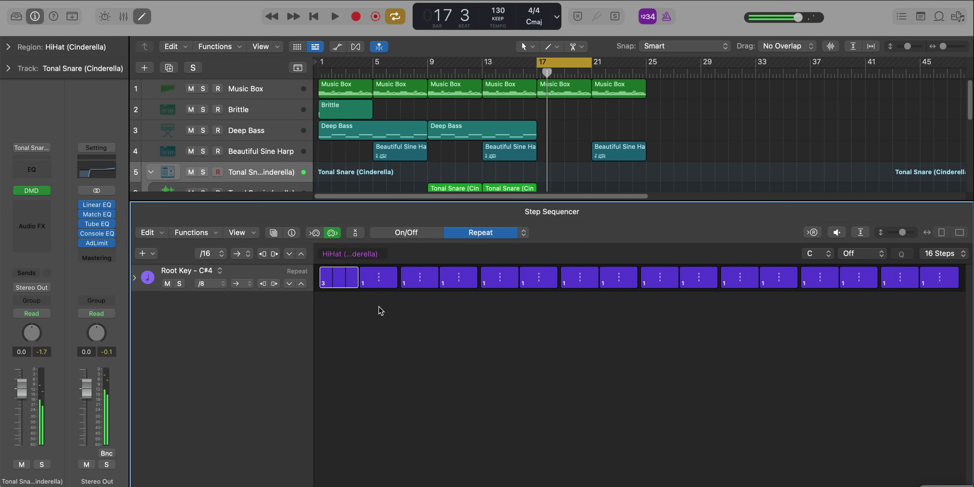
{"action": "key", "text": "space"}
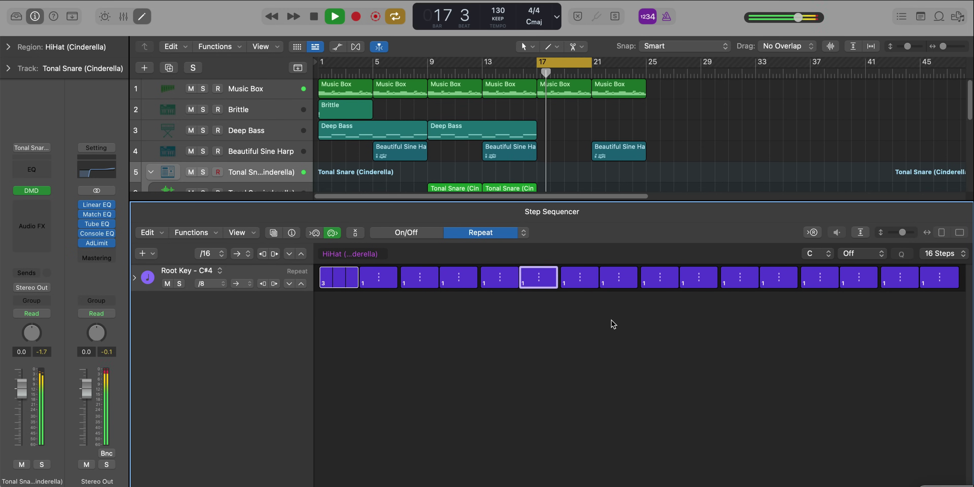
{"action": "key", "text": "space"}
{"action": "left_click", "coordinate": [740, 282]}
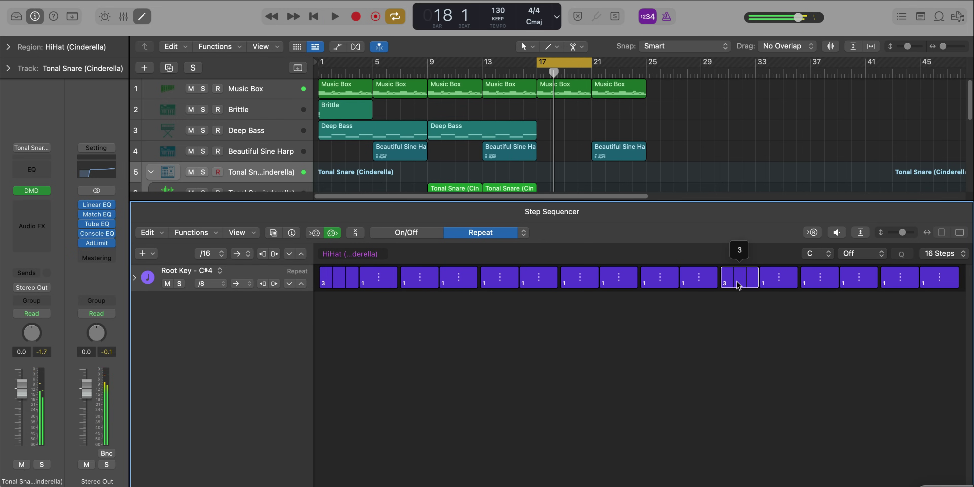
{"action": "key", "text": "space"}
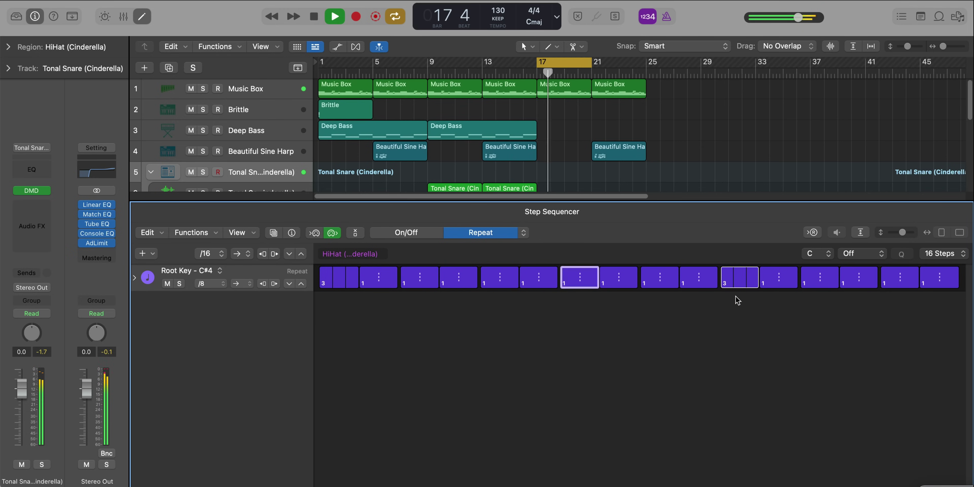
{"action": "key", "text": "e"}
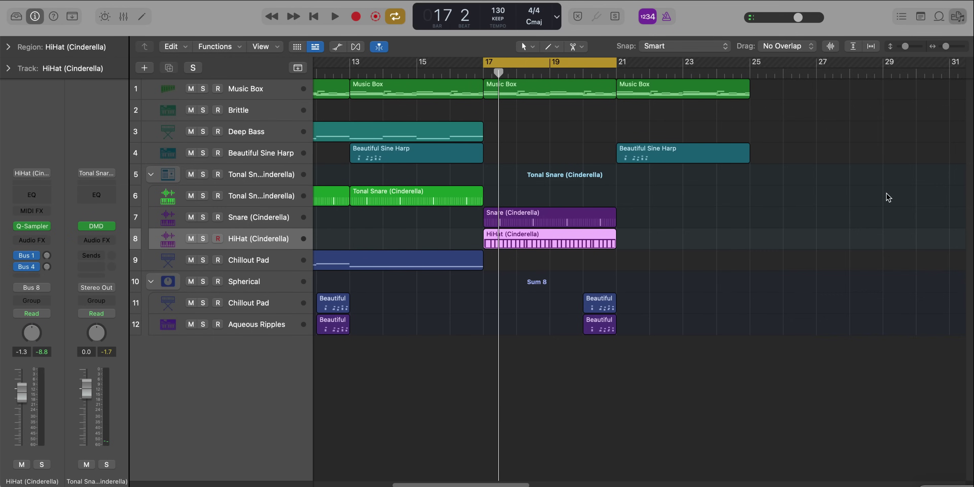
Step: Add 808 2 (C) (Cinderella).wav from the Cinderella folder to the drum machine as a new pad
{"action": "key", "text": "f"}
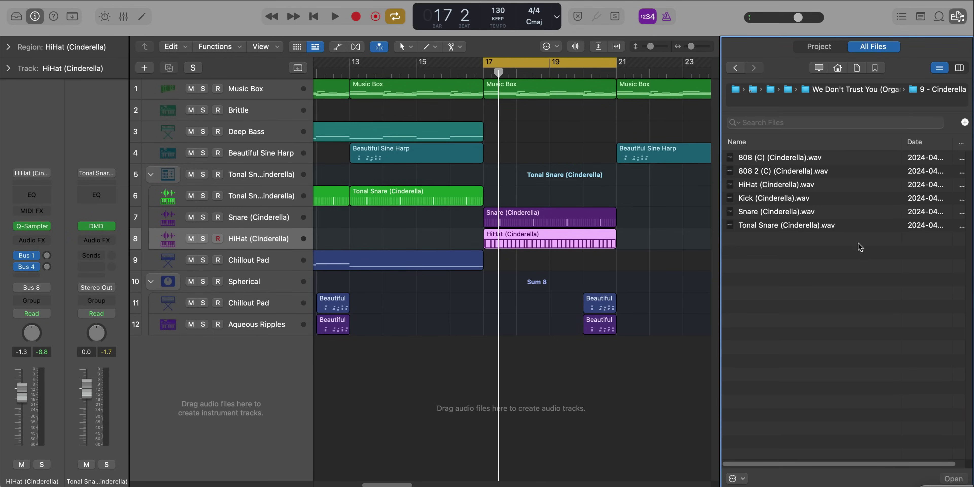
{"action": "left_click", "coordinate": [784, 172]}
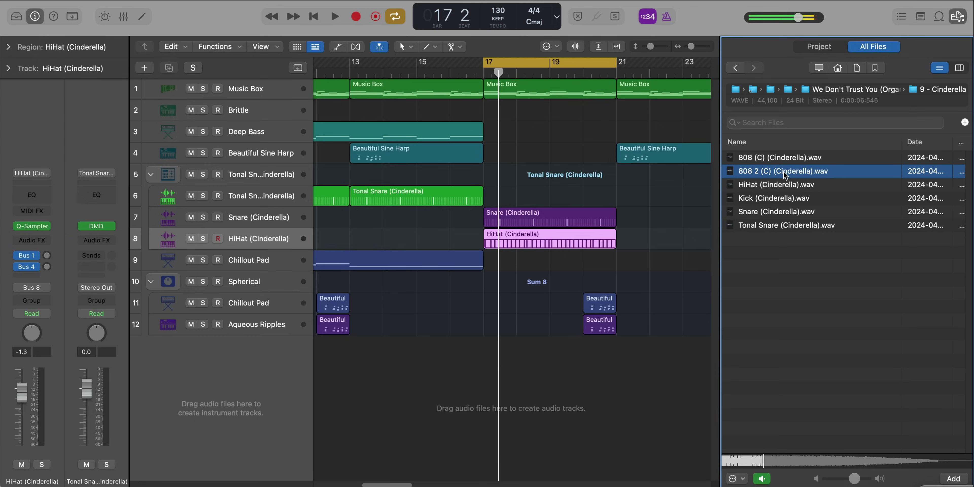
{"action": "left_click_drag", "start_coordinate": [779, 174], "coordinate": [212, 193]}
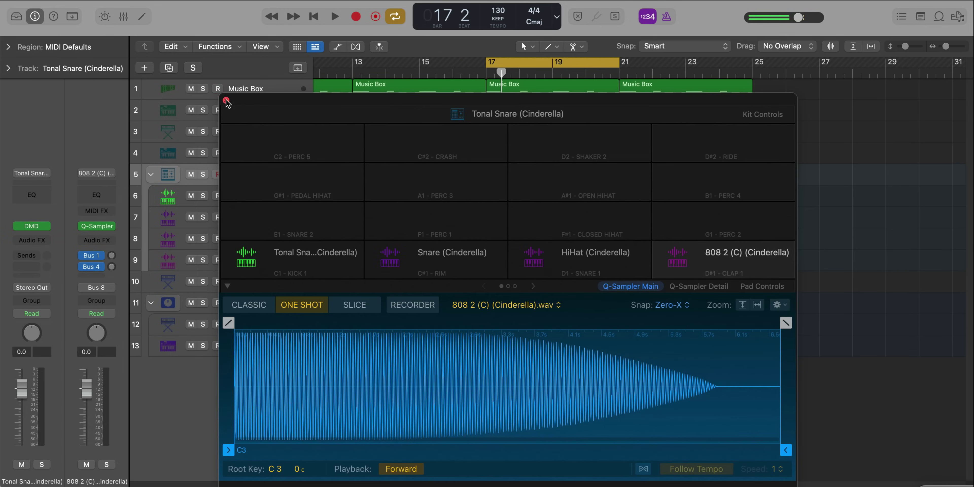
{"action": "left_click", "coordinate": [226, 101]}
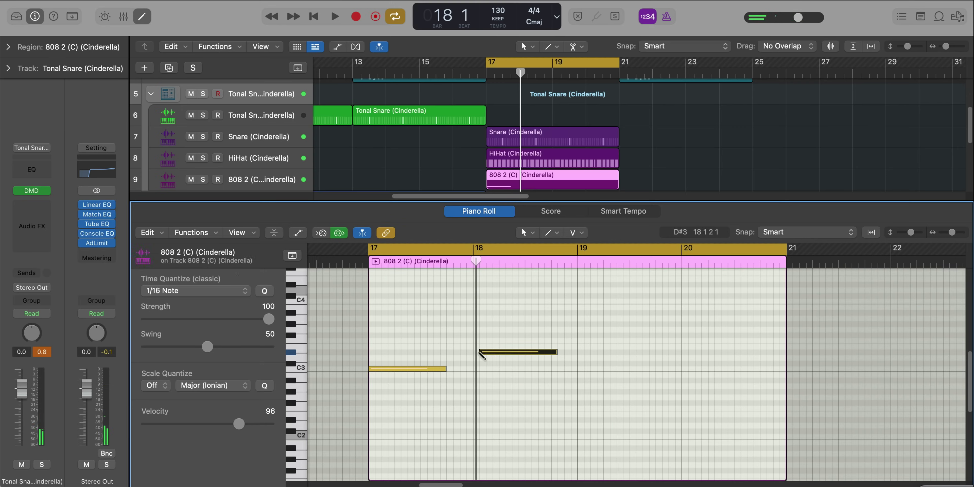
Step: Place two consecutive D#3 notes in the 808 region, filling bar 18 up to bar 19, and play them back
{"action": "left_click_drag", "start_coordinate": [481, 354], "coordinate": [475, 355]}
{"action": "left_click_drag", "start_coordinate": [547, 352], "coordinate": [573, 358]}
{"action": "key", "text": "space"}
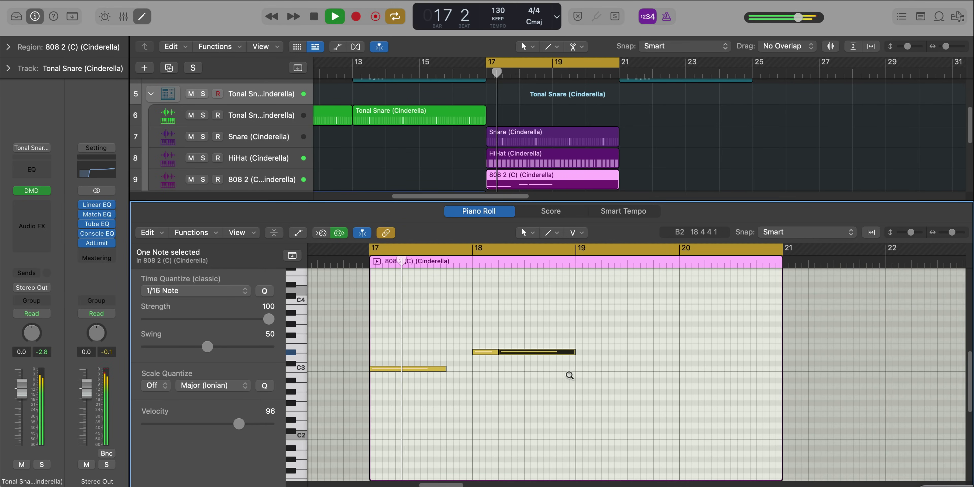
{"action": "left_click", "coordinate": [569, 375], "text": "ctrl+alt"}
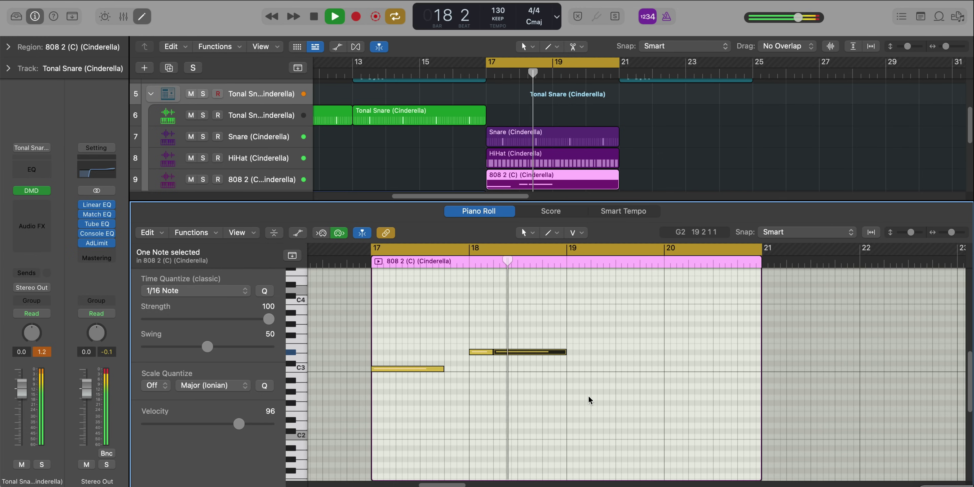
Step: Fill bar 19 of the 808 region with one long and two short C3 notes, and copy the bar 18 D#3 notes to bar 20
{"action": "left_click", "coordinate": [569, 368], "text": "super"}
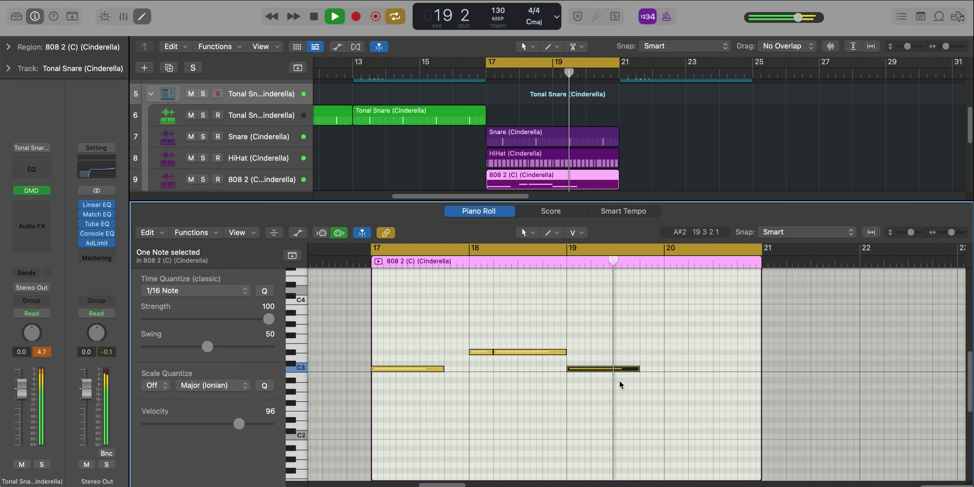
{"action": "key", "text": "space"}
{"action": "left_click", "coordinate": [648, 369], "text": "super"}
{"action": "left_click_drag", "start_coordinate": [691, 370], "coordinate": [658, 370]}
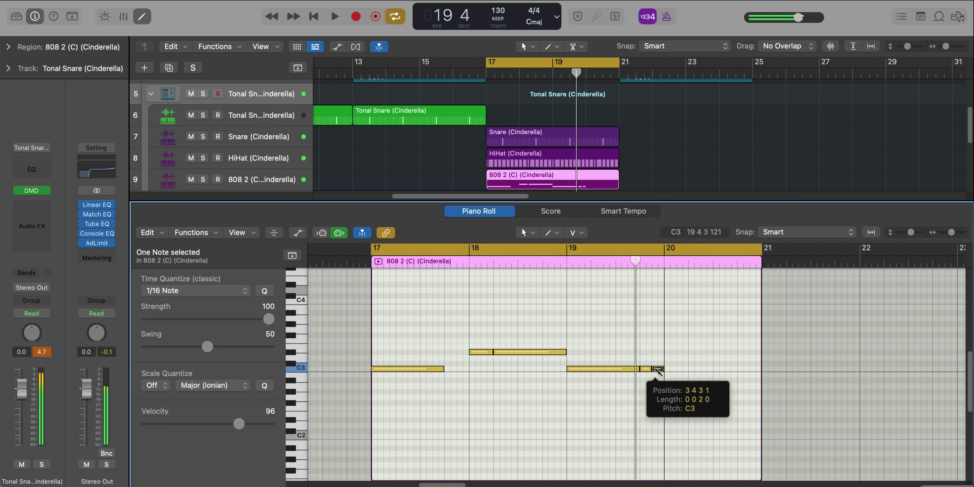
{"action": "left_click_drag", "start_coordinate": [592, 323], "coordinate": [695, 352]}
{"action": "key", "text": "space"}
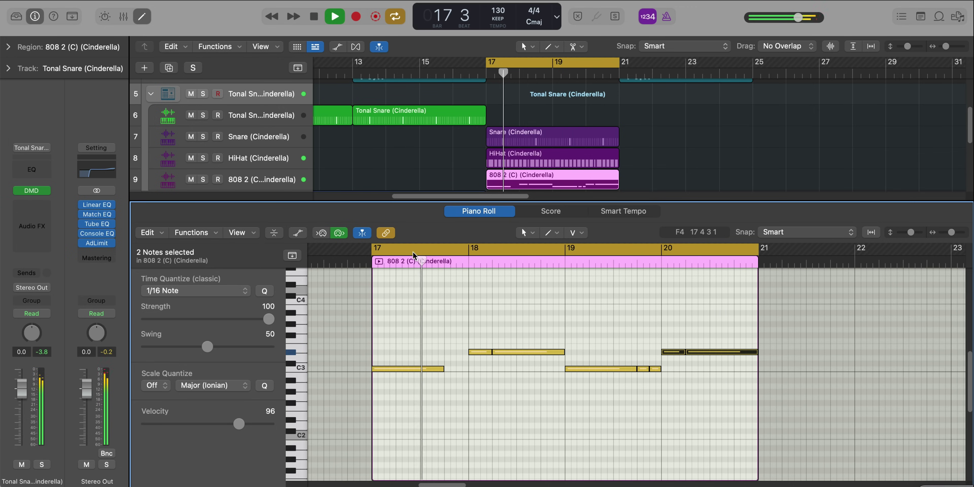
Step: Set the velocity of all notes in the 808 2 (C) (Cinderella) region to 127
{"action": "key", "text": "super+a"}
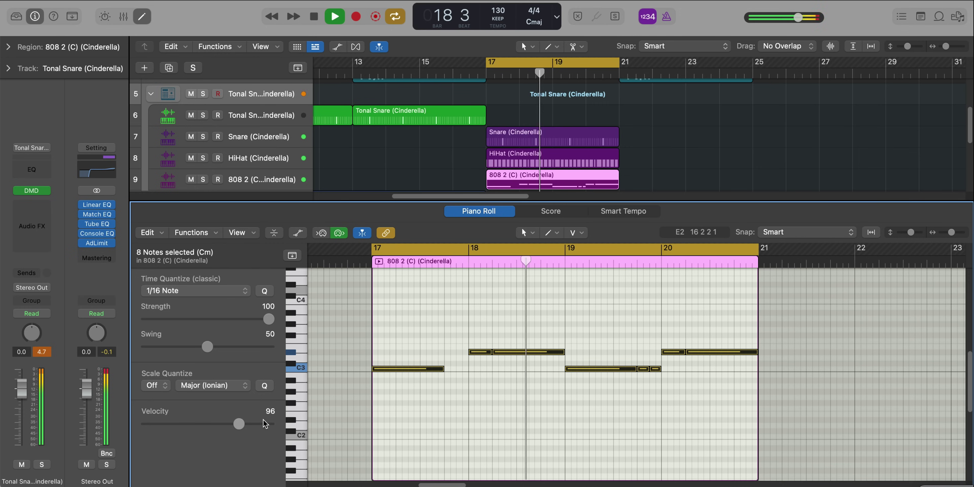
{"action": "left_click_drag", "start_coordinate": [238, 425], "coordinate": [268, 425]}
{"action": "key", "text": "space"}
Step: Solo the 808 2 (C) (Cinderella) subtrack and set its Quick Sampler polyphony to Mono
{"action": "left_click", "coordinate": [210, 185]}
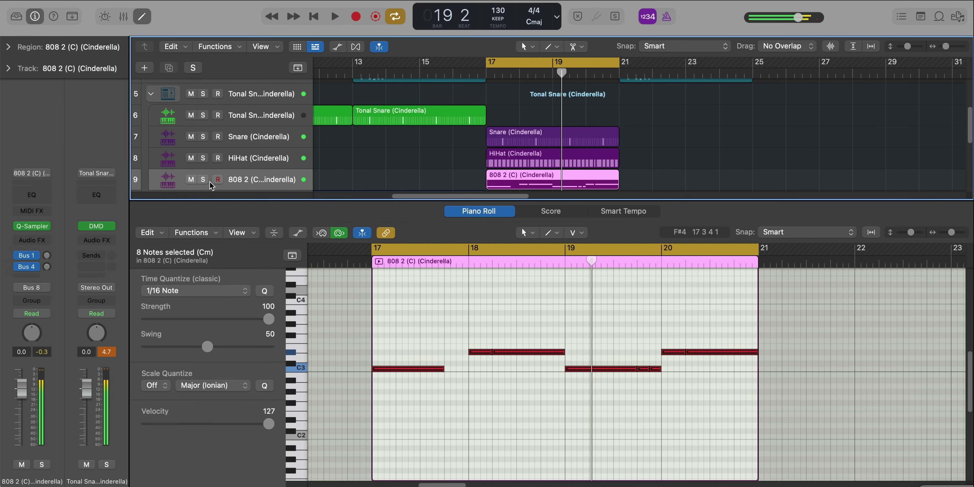
{"action": "key", "text": "s"}
{"action": "left_click", "coordinate": [27, 226]}
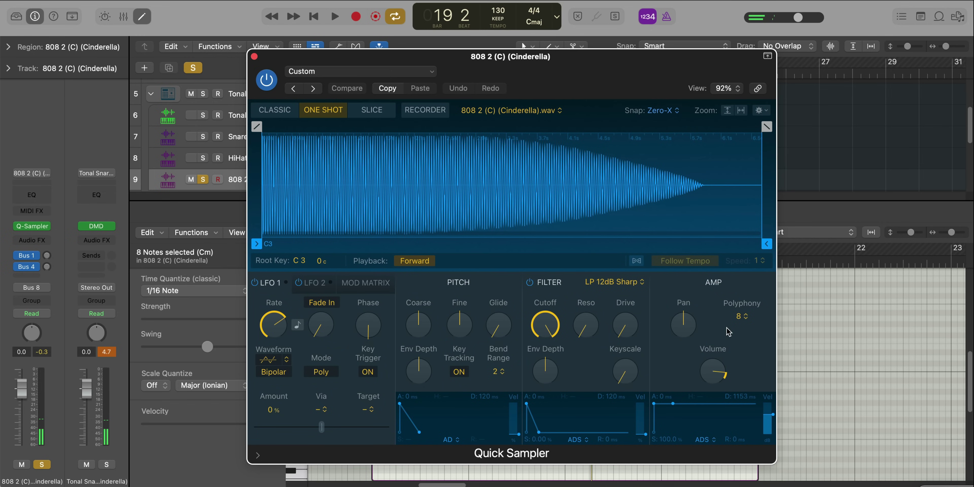
{"action": "left_click", "coordinate": [740, 317]}
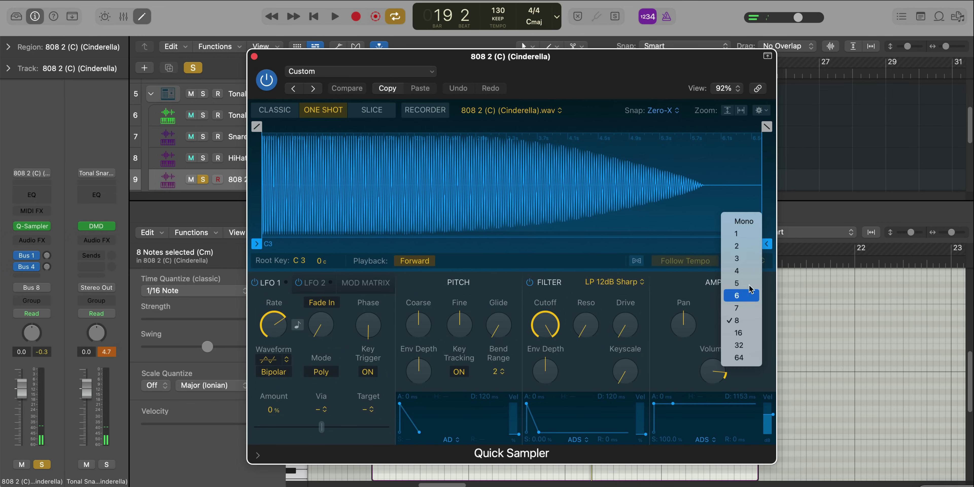
{"action": "left_click", "coordinate": [744, 222]}
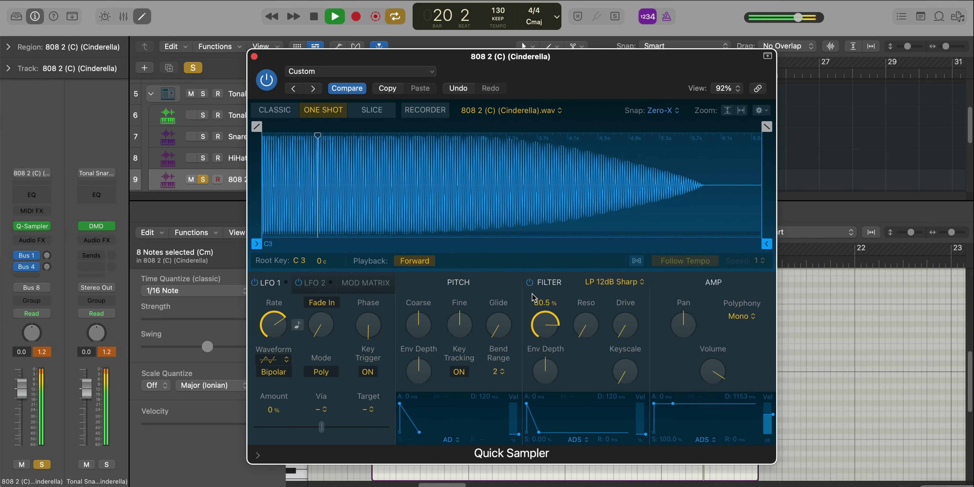
{"action": "left_click", "coordinate": [253, 57]}
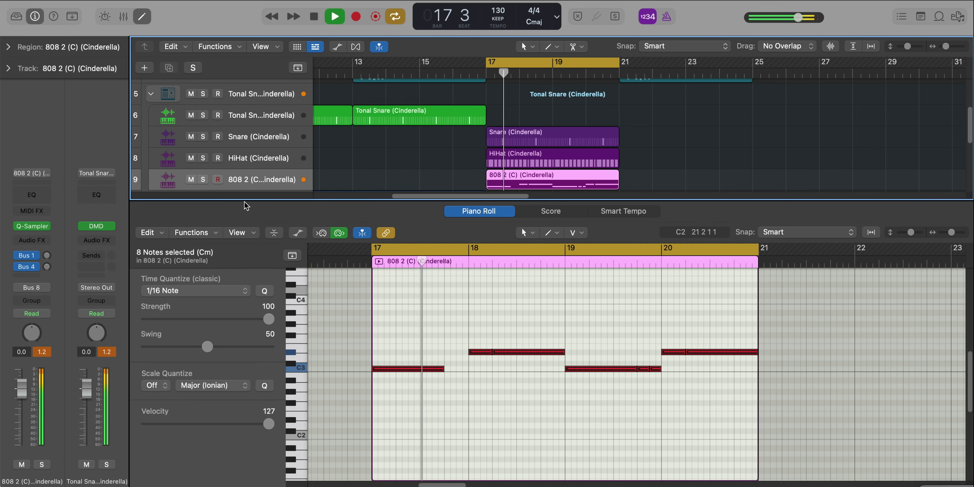
Step: Add Kick (Cinderella).wav from the Cinderella folder to the drum machine as a new pad
{"action": "key", "text": "super+Up"}
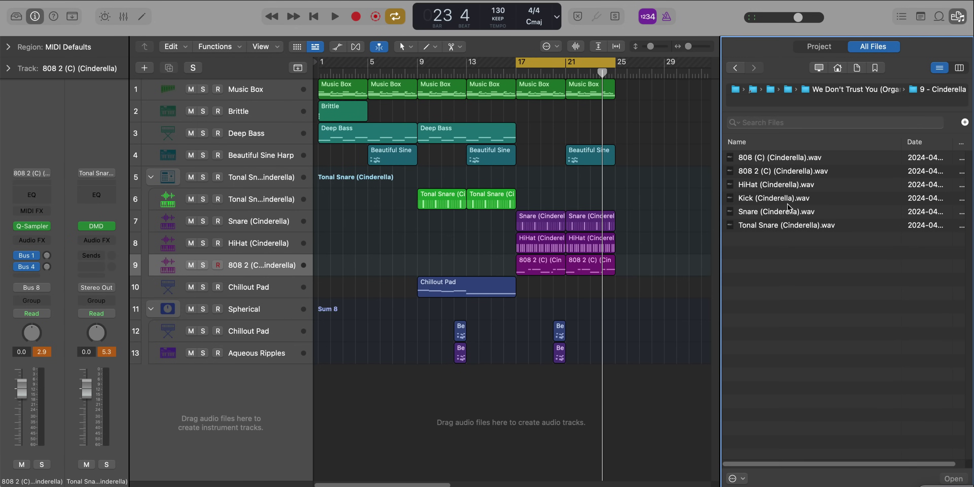
{"action": "left_click_drag", "start_coordinate": [787, 201], "coordinate": [355, 179]}
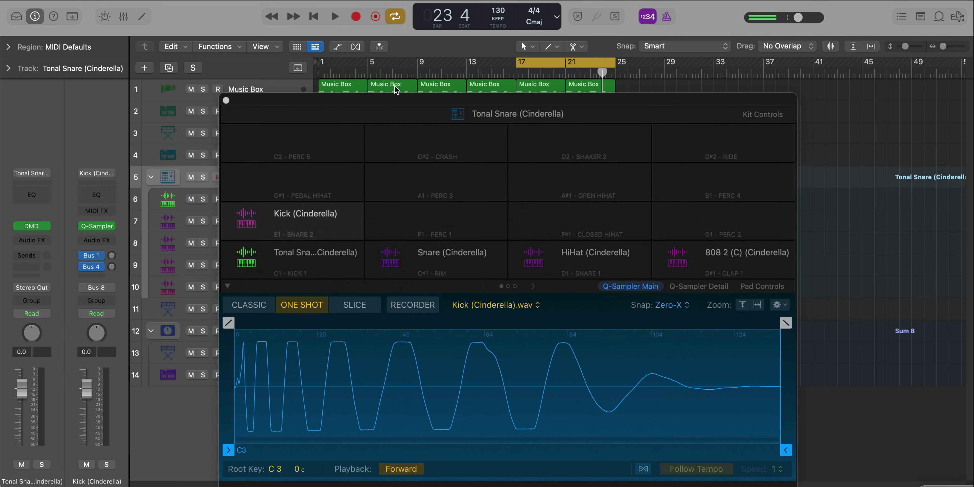
{"action": "left_click", "coordinate": [226, 101]}
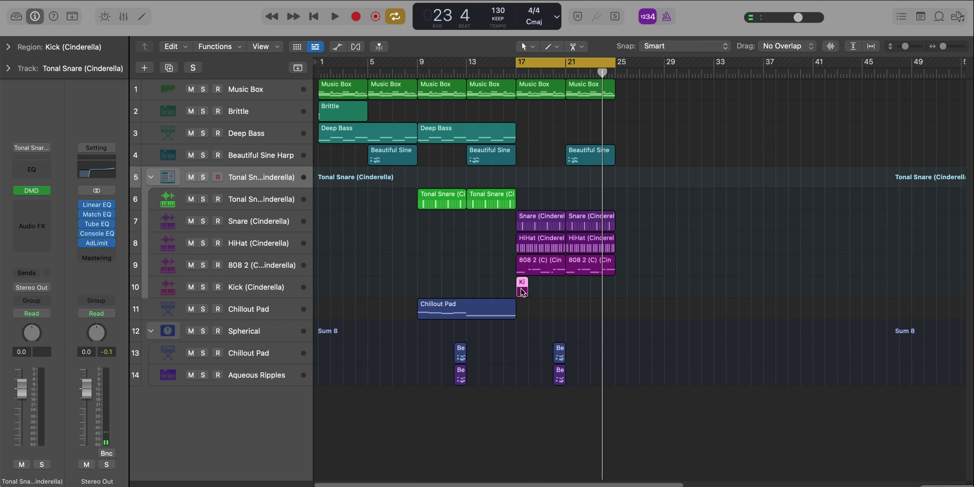
Step: Repeat the bars 17–18 C3 notes of the Kick (Cinderella) region at bar 19 and lengthen the notes to close the gaps
{"action": "double_click", "coordinate": [525, 291]}
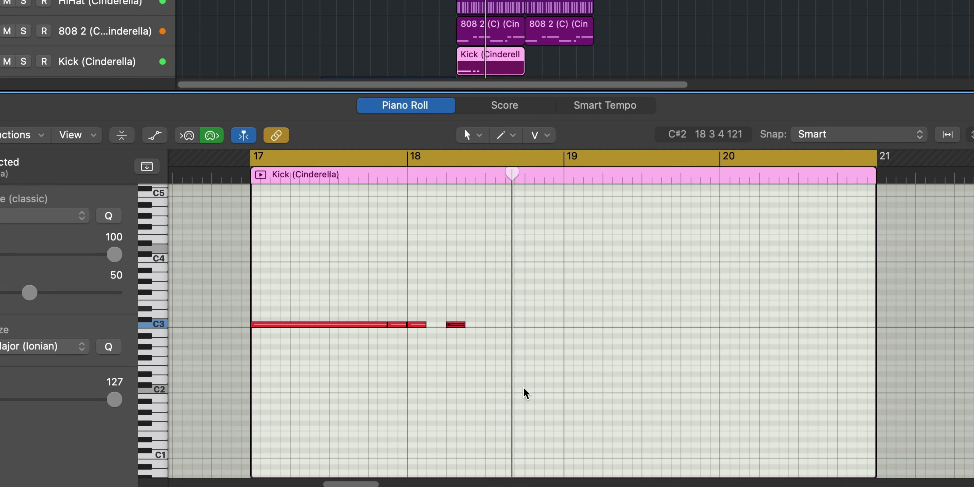
{"action": "left_click_drag", "start_coordinate": [568, 378], "coordinate": [331, 290]}
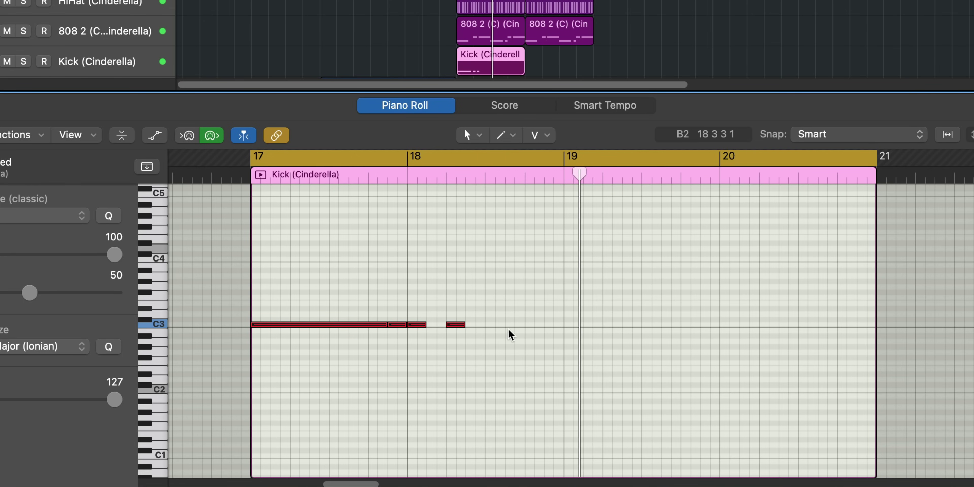
{"action": "key", "text": "super+v"}
{"action": "key", "text": "shift+l"}
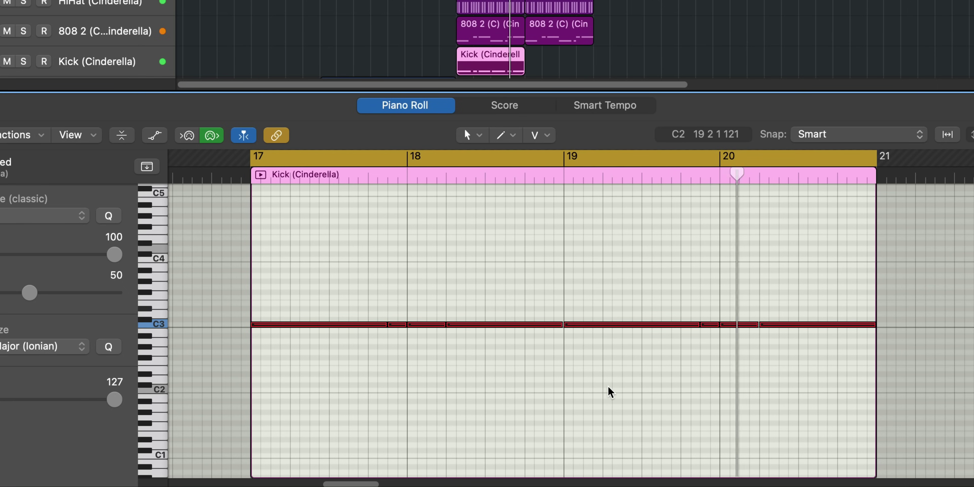
Step: Shorten the last C3 kick note in bar 20 to two beats and add two short C3 notes on beat 4
{"action": "left_click_drag", "start_coordinate": [867, 324], "coordinate": [826, 331]}
{"action": "left_click", "coordinate": [860, 328], "text": "super"}
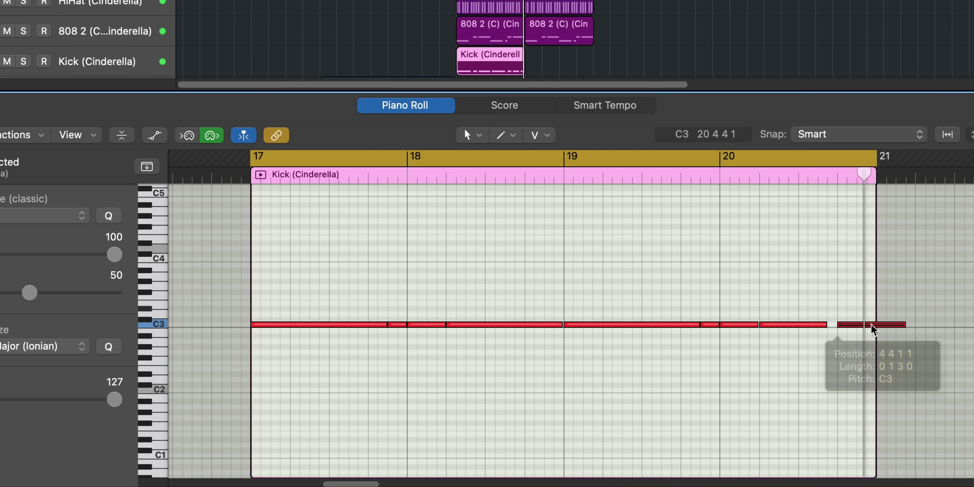
{"action": "left_click_drag", "start_coordinate": [903, 324], "coordinate": [836, 326]}
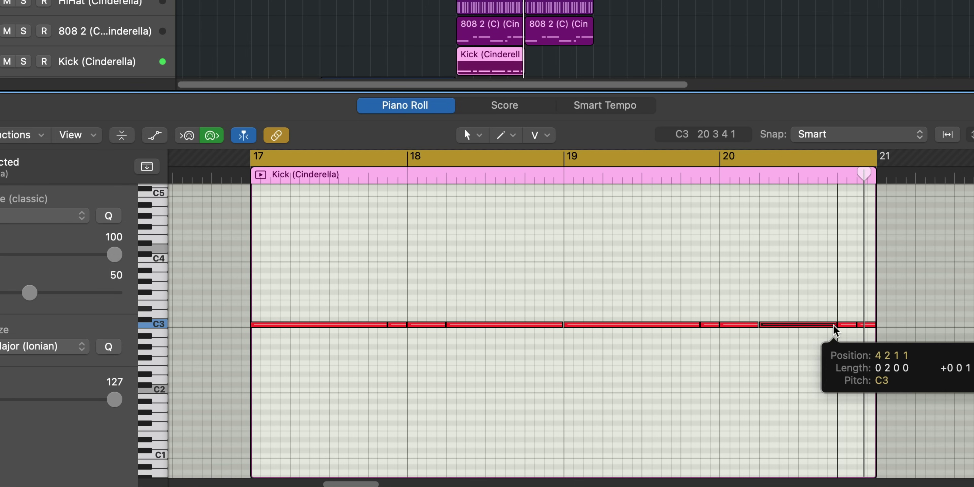
{"action": "key", "text": "space"}
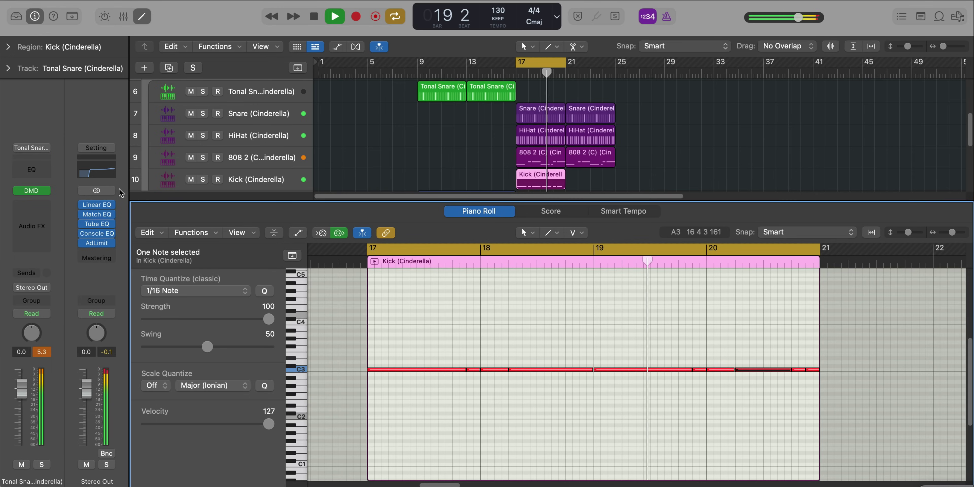
Step: In the kick's Quick Sampler, set polyphony to Mono, raise the filter drive and add a 0.056 s fade-out
{"action": "left_click", "coordinate": [272, 185]}
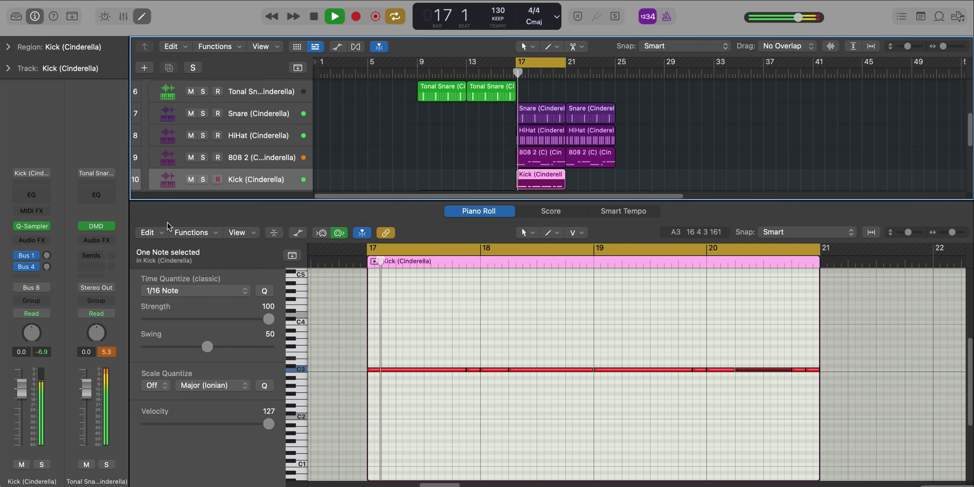
{"action": "key", "text": "v"}
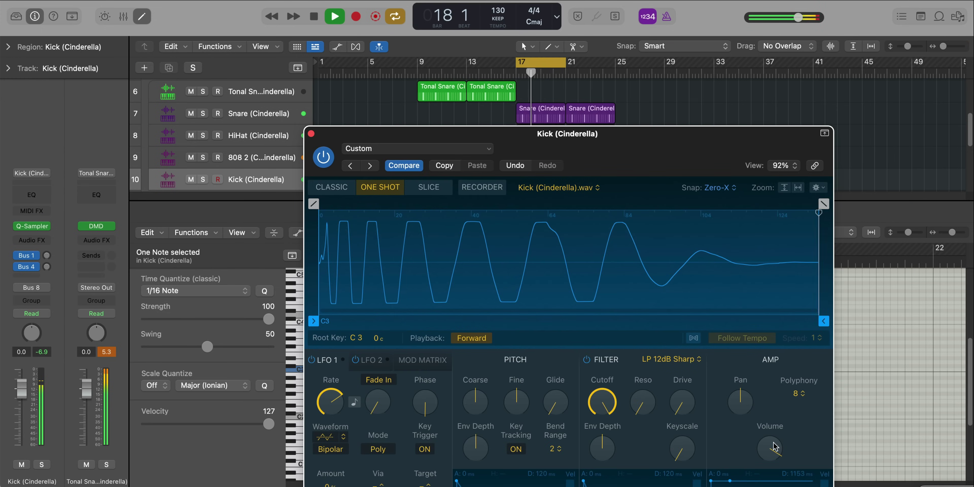
{"action": "left_click", "coordinate": [797, 393]}
{"action": "left_click", "coordinate": [650, 402]}
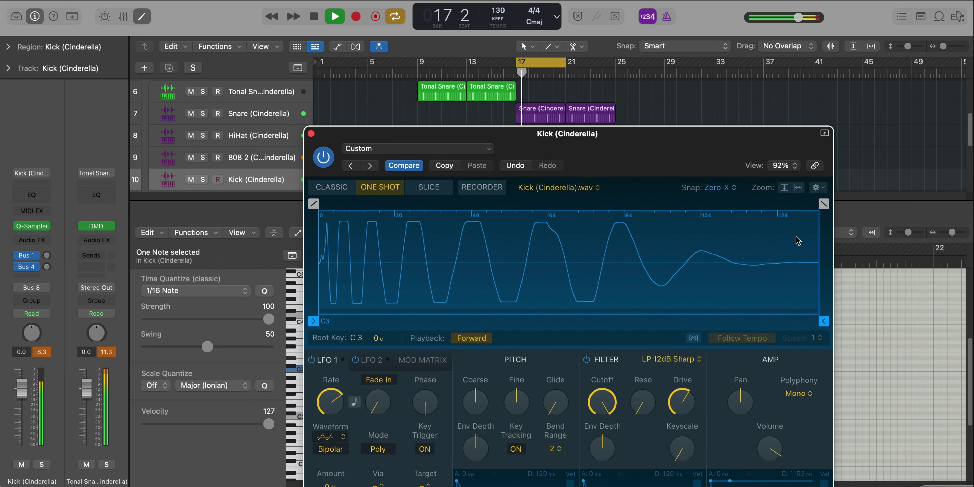
{"action": "left_click_drag", "start_coordinate": [830, 207], "coordinate": [614, 207]}
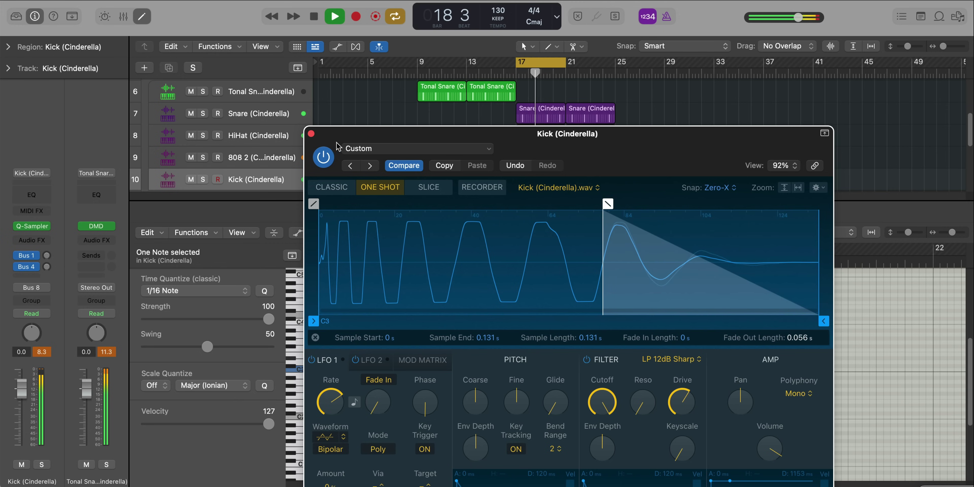
{"action": "left_click", "coordinate": [311, 134]}
Step: Lower the Kick (Cinderella) track volume to -2.0 dB and reset its peak level reading
{"action": "key", "text": "e"}
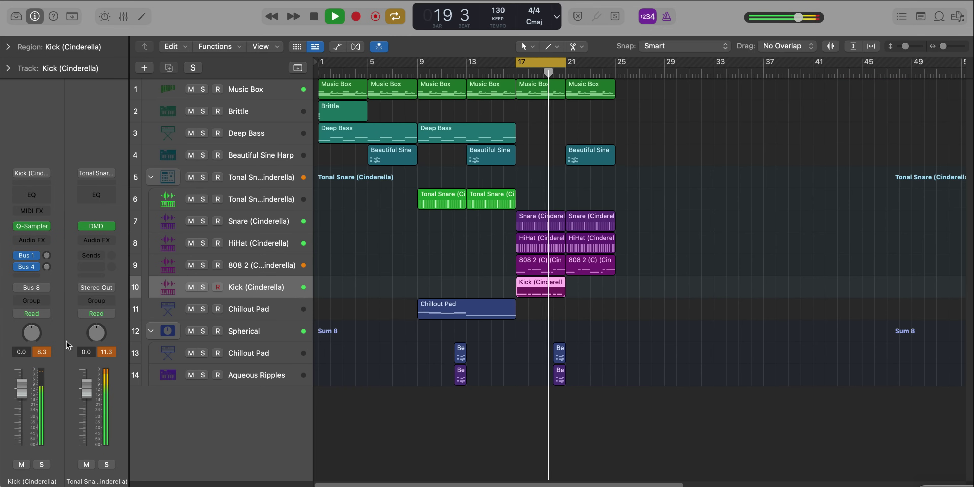
{"action": "left_click_drag", "start_coordinate": [23, 397], "coordinate": [23, 399]}
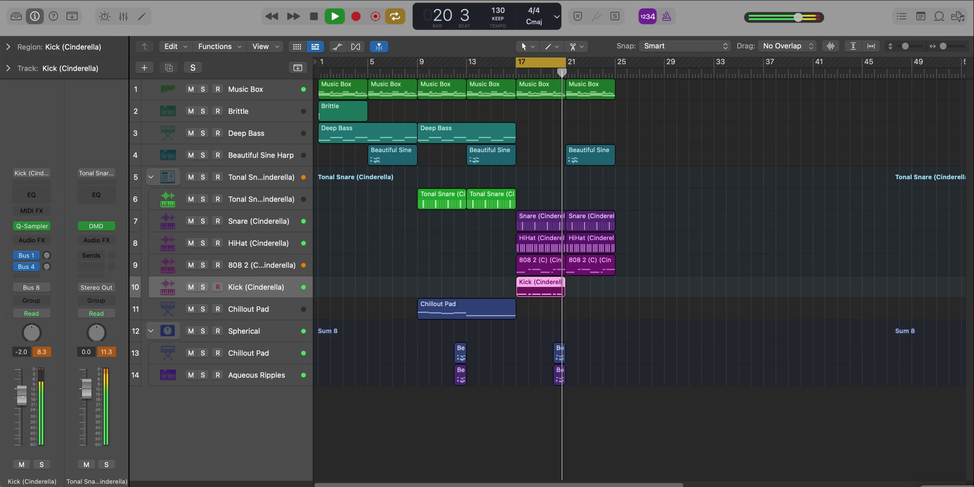
{"action": "left_click", "coordinate": [45, 353]}
Step: Copy the Kick region to bar 21 and repeat all regions from bars 17–24 at bar 25
{"action": "left_click", "coordinate": [403, 363], "text": "ctrl+alt"}
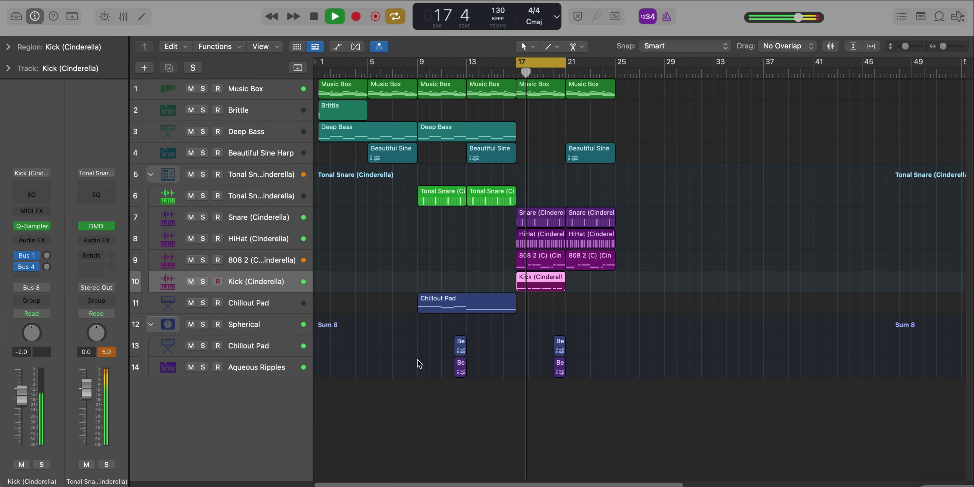
{"action": "left_click_drag", "start_coordinate": [550, 283], "coordinate": [583, 283]}
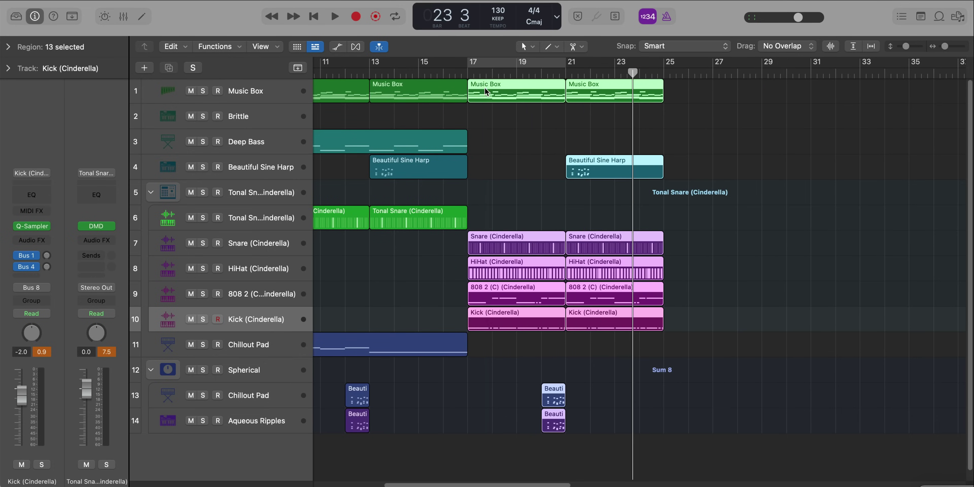
{"action": "key", "text": "super+r"}
{"action": "left_click", "coordinate": [727, 172]}
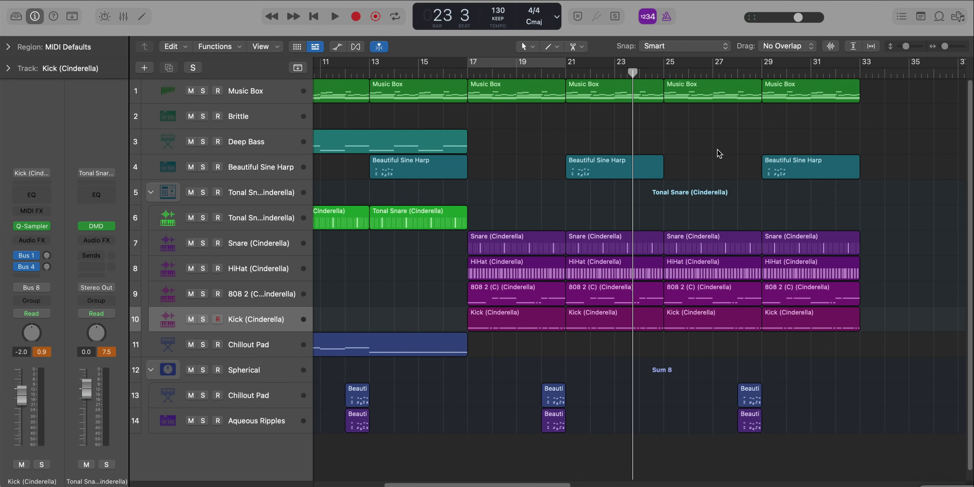
Step: Cycle bars 25–28 and rework bar 25 of the 808 region into a half-bar C3 note followed by two one-beat C3 notes
{"action": "left_click_drag", "start_coordinate": [669, 69], "coordinate": [749, 84]}
{"action": "double_click", "coordinate": [680, 301]}
{"action": "left_click_drag", "start_coordinate": [423, 369], "coordinate": [398, 373]}
{"action": "key", "text": "super+r"}
{"action": "key", "text": "space"}
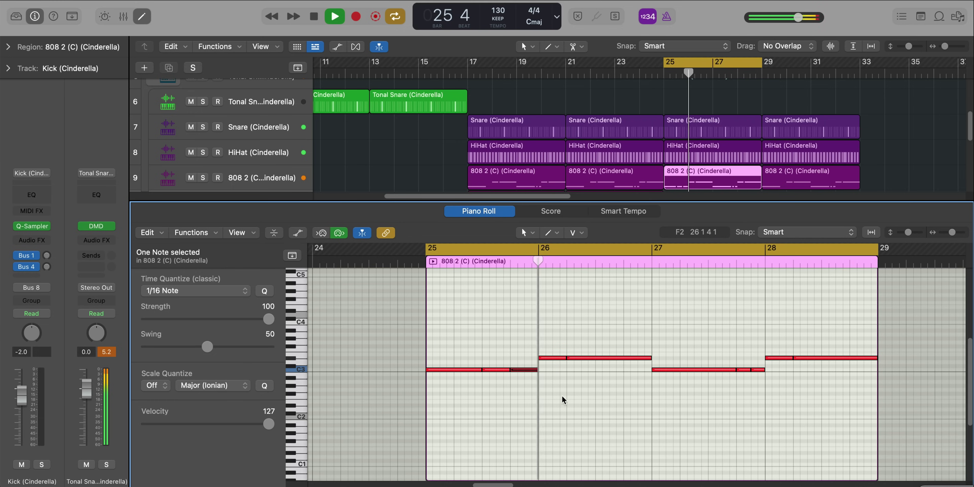
{"action": "key", "text": "space"}
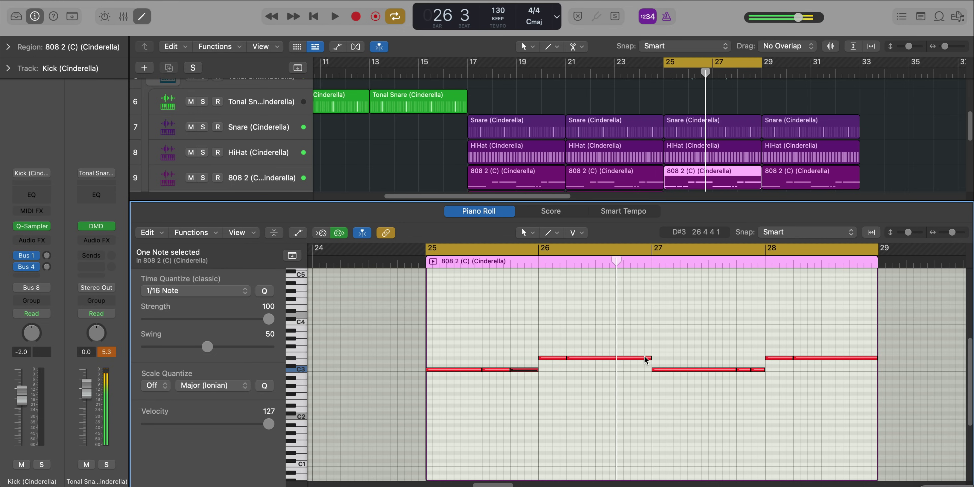
Step: Shorten the second D#3 note in bar 26 of the 808 region and add a one-beat A2 note on beat 4
{"action": "left_click_drag", "start_coordinate": [647, 359], "coordinate": [623, 357]}
{"action": "left_click", "coordinate": [624, 389], "text": "super"}
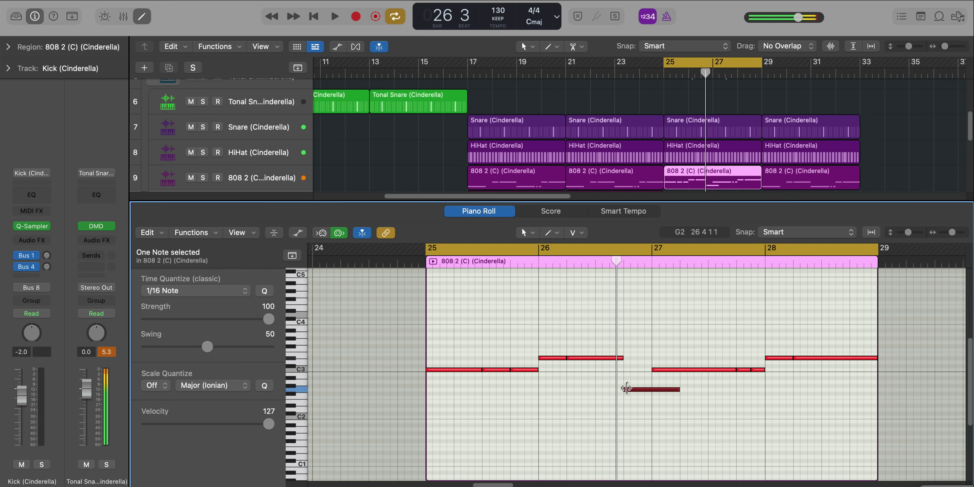
{"action": "left_click_drag", "start_coordinate": [675, 393], "coordinate": [650, 395]}
{"action": "key", "text": "space"}
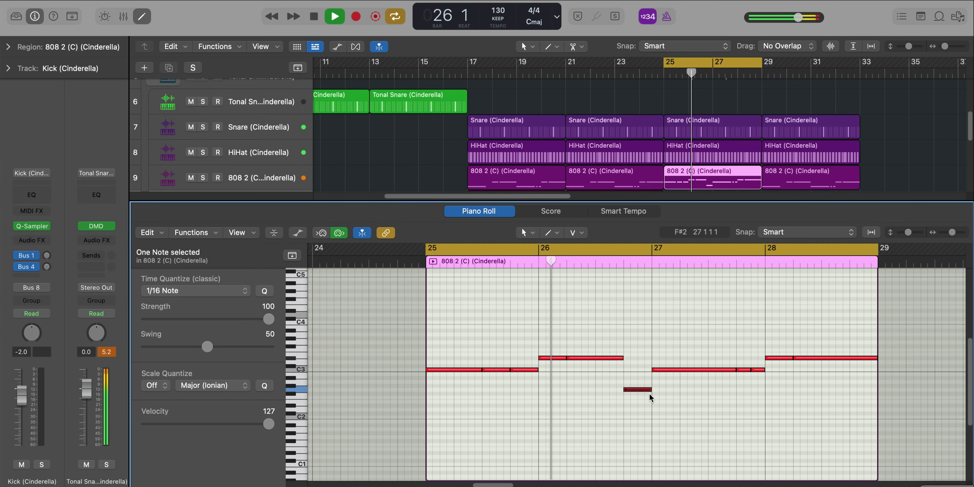
{"action": "left_click_drag", "start_coordinate": [638, 389], "coordinate": [639, 382]}
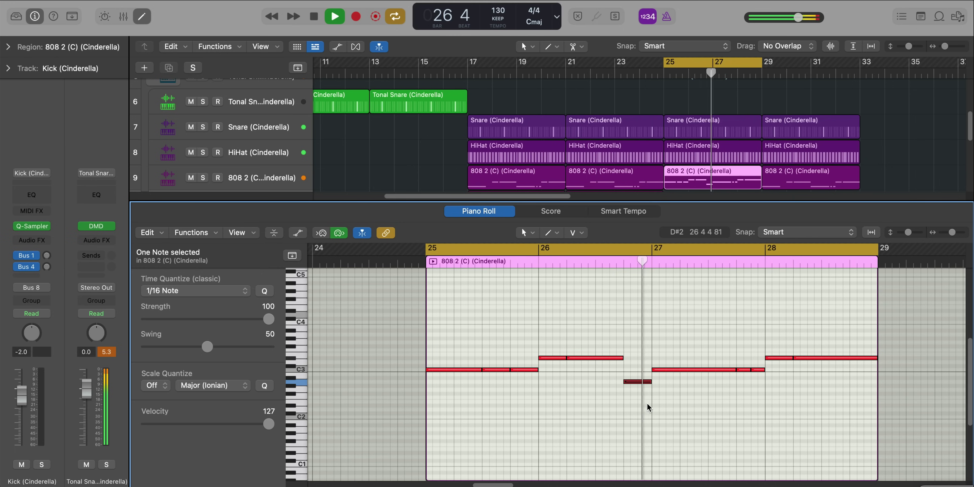
{"action": "key", "text": "space"}
Step: Replace the 808 notes in bars 27–28 with a repeat of the bars 25–26 pattern
{"action": "left_click_drag", "start_coordinate": [706, 337], "coordinate": [821, 386]}
{"action": "key", "text": "Delete"}
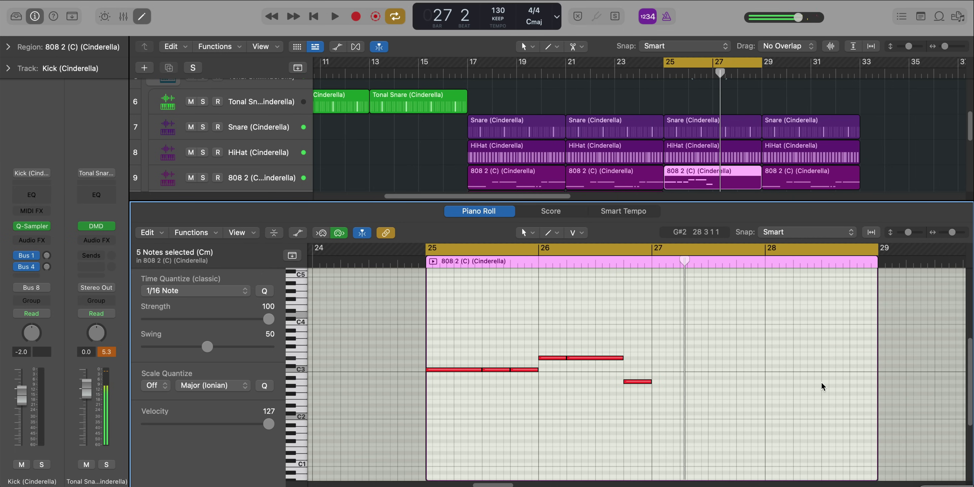
{"action": "left_click_drag", "start_coordinate": [697, 421], "coordinate": [406, 346]}
{"action": "key", "text": "super+r"}
{"action": "key", "text": "space"}
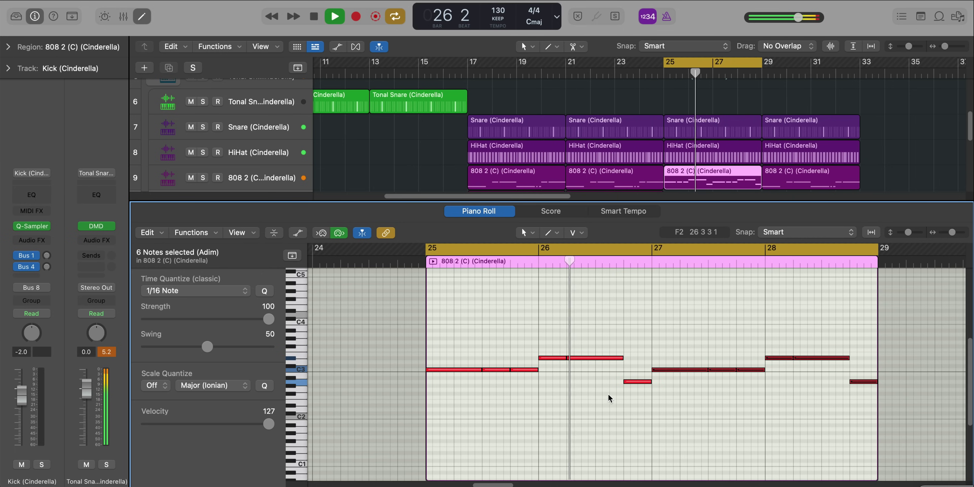
{"action": "left_click", "coordinate": [719, 416]}
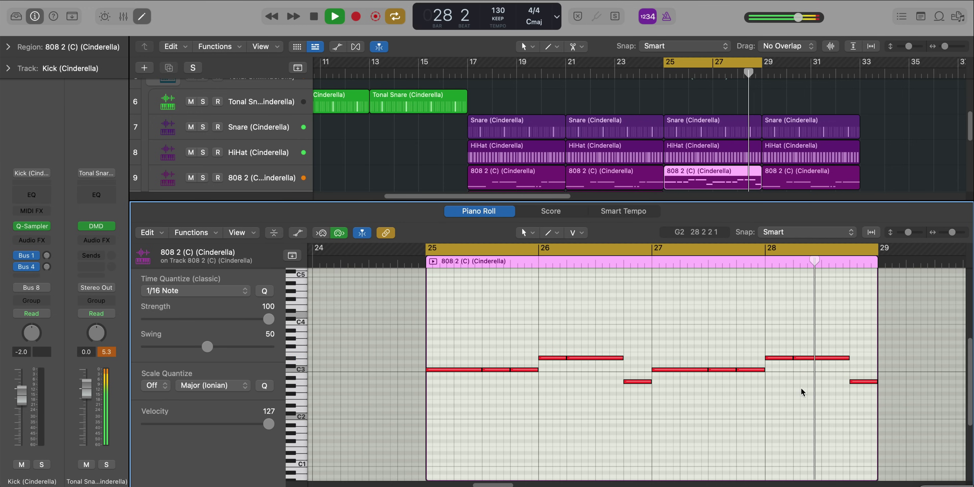
Step: Lengthen the first D#3 note in bar 28 of the 808 region and raise the shortened second note to G3
{"action": "key", "text": "space"}
{"action": "left_click_drag", "start_coordinate": [793, 358], "coordinate": [820, 361]}
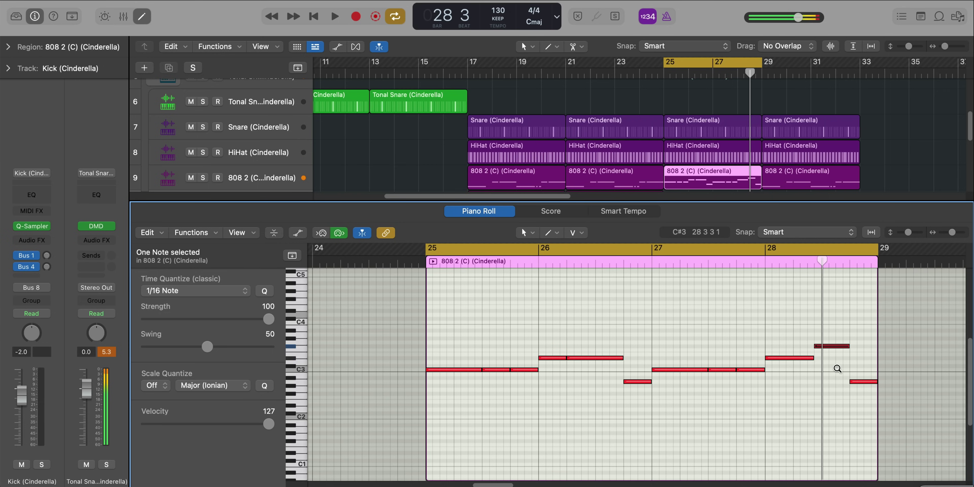
{"action": "key", "text": "space"}
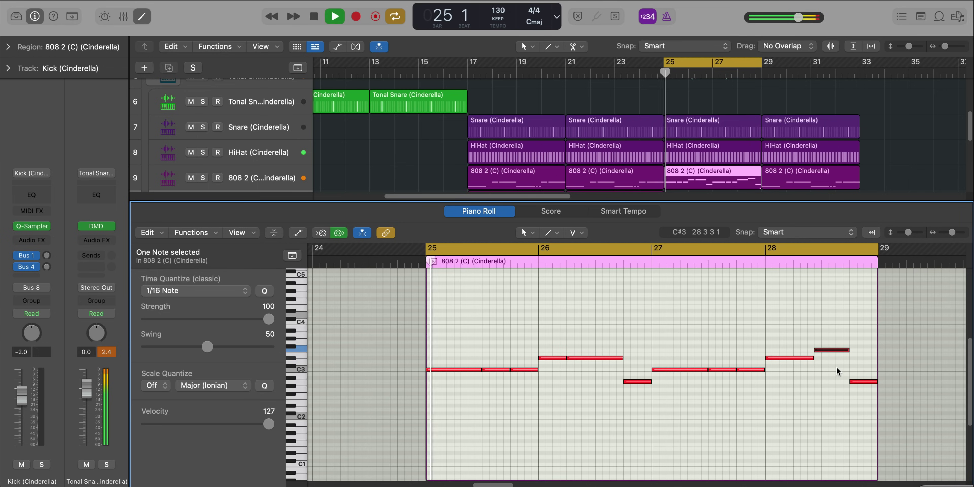
{"action": "key", "text": "alt+Up"}
{"action": "key", "text": "alt+Up"}
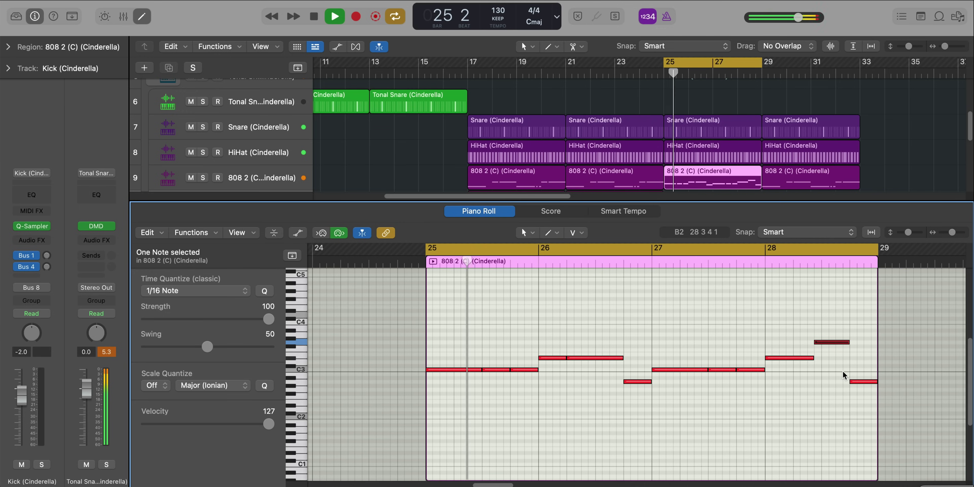
{"action": "mouse_move", "coordinate": [813, 359]}
{"action": "left_mouse_down"}
{"action": "mouse_move", "coordinate": [792, 360]}
{"action": "mouse_move", "coordinate": [812, 360]}
{"action": "mouse_move", "coordinate": [822, 346]}
{"action": "left_mouse_up"}
{"action": "key", "text": "space"}
{"action": "key", "text": "space"}
Step: Copy the Beautiful Sine Harp region to bar 37 with its two Spherical fills, and set the cycle range to bars 33–41
{"action": "key", "text": "super+Left"}
{"action": "left_click", "coordinate": [638, 456]}
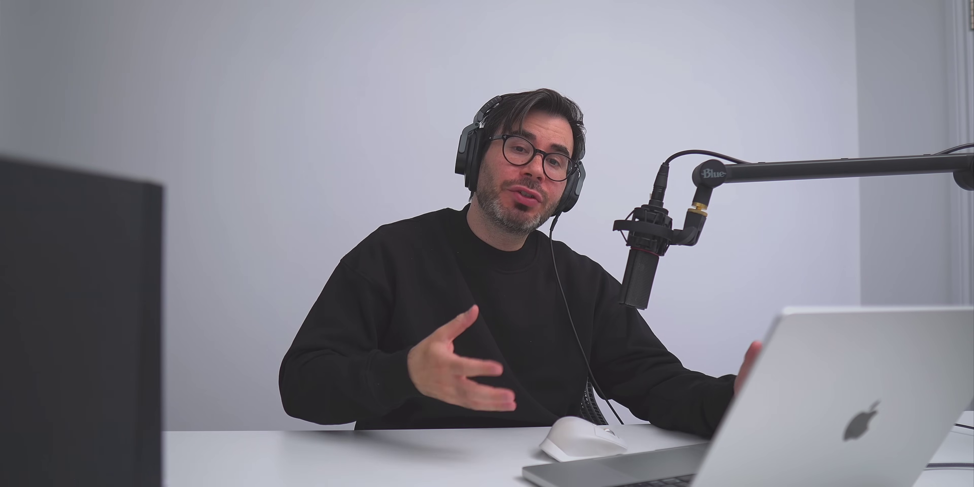
{"action": "left_click_drag", "start_coordinate": [631, 152], "coordinate": [715, 151]}
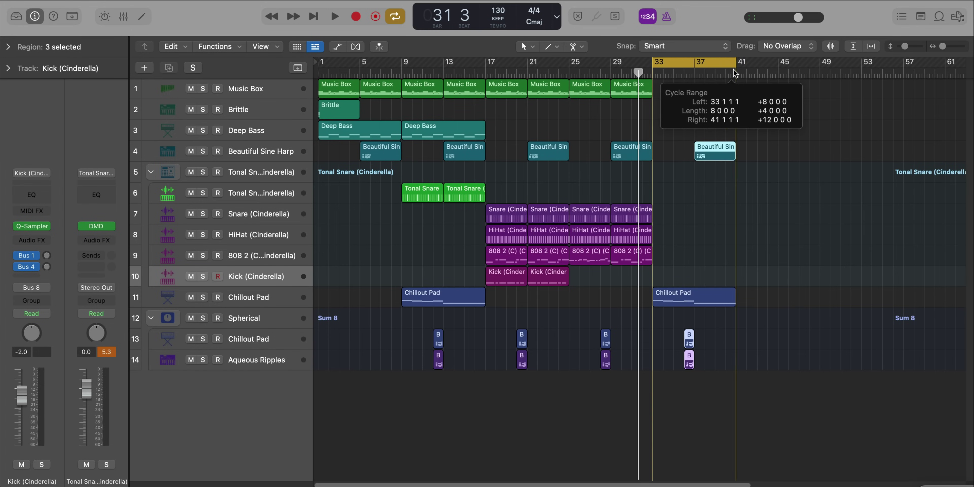
Step: Add a new software instrument track and move it below the Aqueous Ripples track
{"action": "left_click", "coordinate": [144, 67]}
{"action": "key", "text": "Return"}
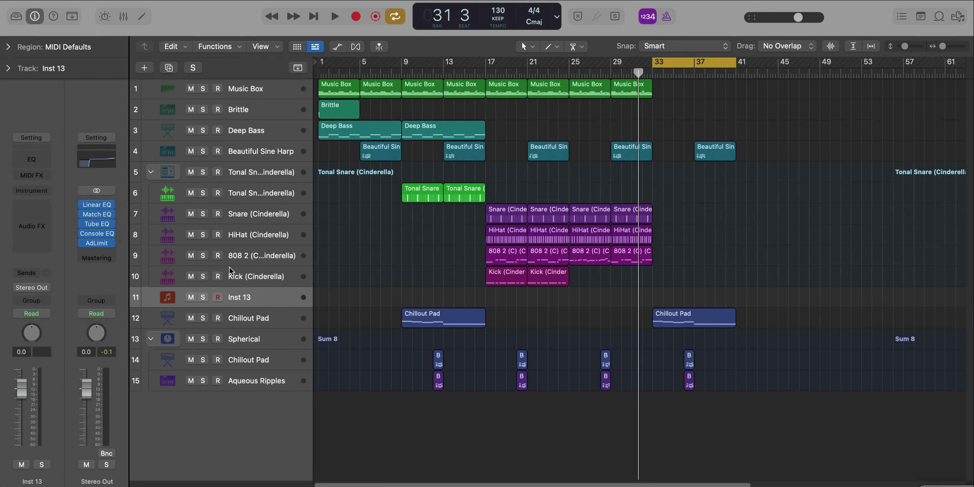
{"action": "left_click_drag", "start_coordinate": [261, 299], "coordinate": [242, 381]}
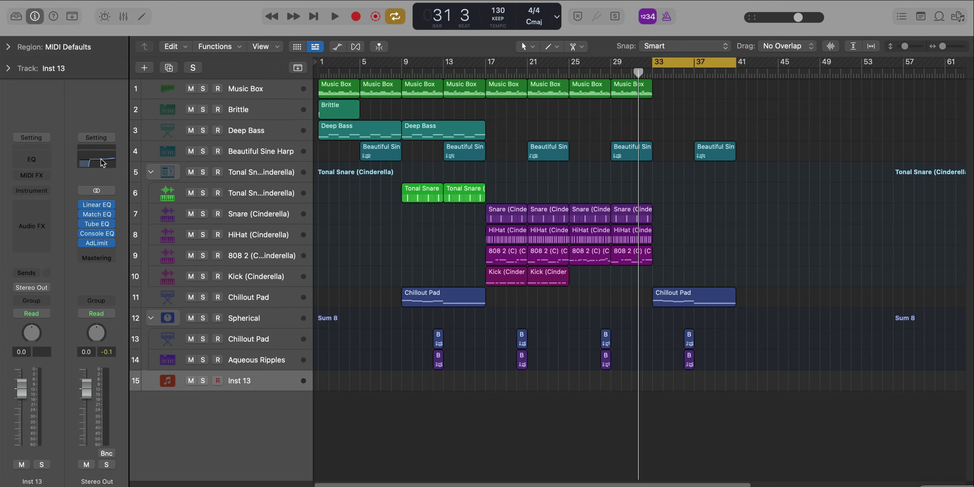
Step: Load the BA Classic Metro Moog patch from The Sounds of Metro Boomin folder of the IAMM Presets onto the new track
{"action": "left_click", "coordinate": [22, 22]}
{"action": "left_click", "coordinate": [82, 198]}
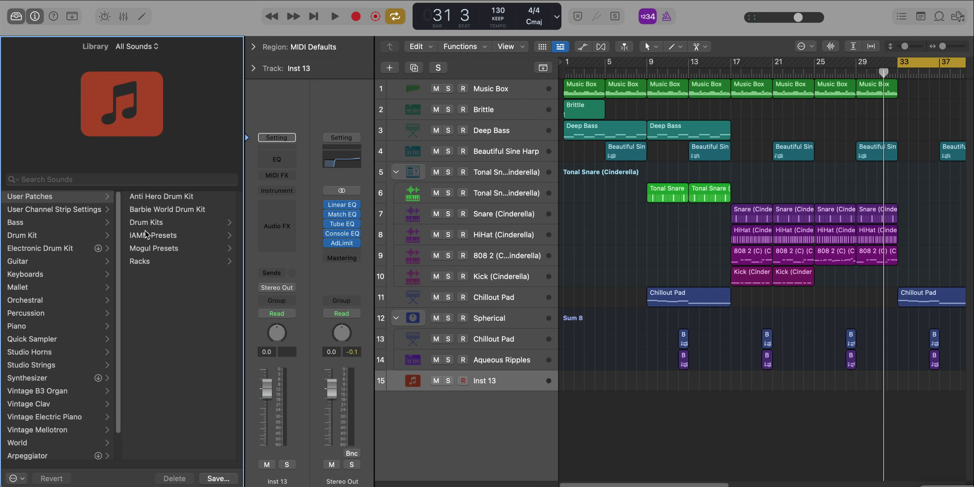
{"action": "left_click", "coordinate": [154, 236]}
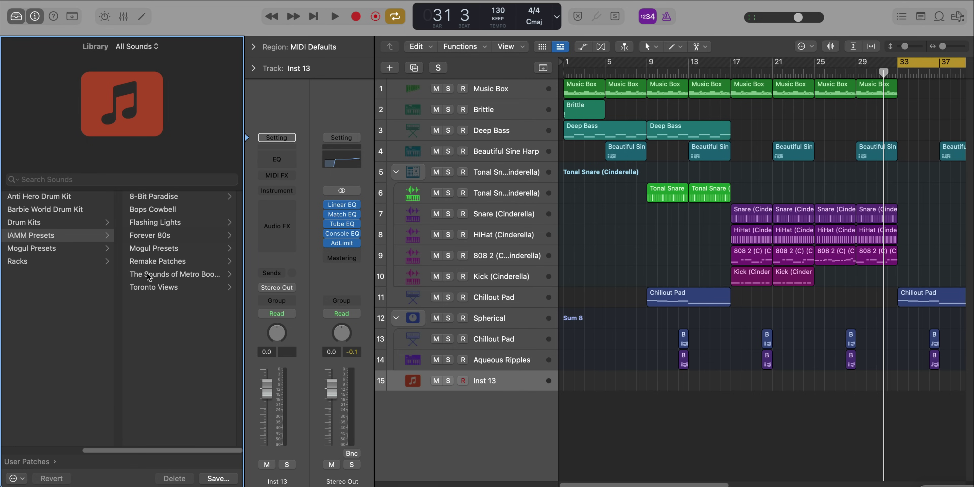
{"action": "left_click", "coordinate": [184, 272]}
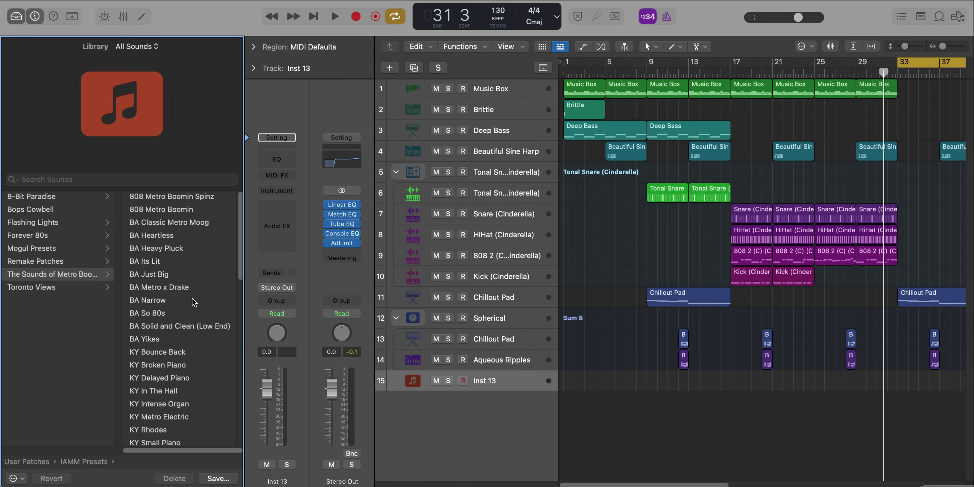
{"action": "left_click", "coordinate": [166, 223]}
{"action": "key", "text": "y"}
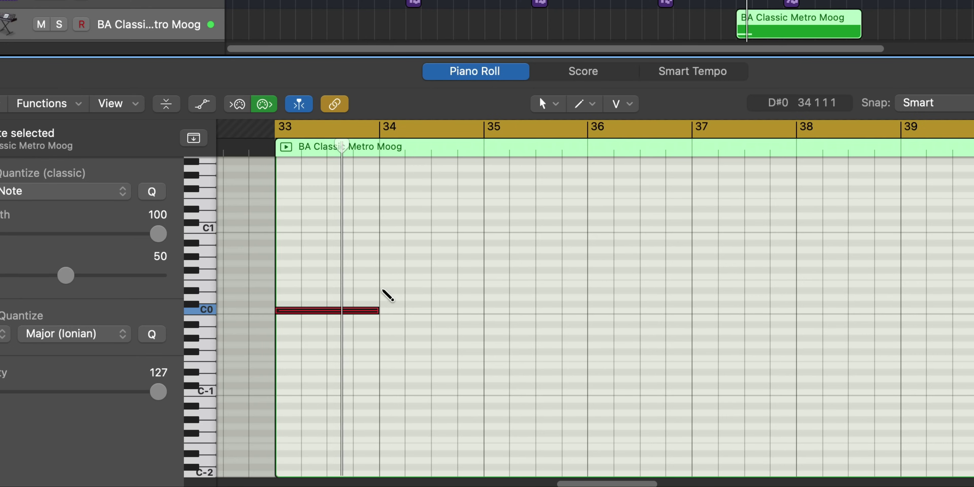
Step: Draw one-bar notes D#0 in bar 34, G#-1 in bar 35 and A#-1 in bar 36 of the Moog region
{"action": "left_click", "coordinate": [383, 290]}
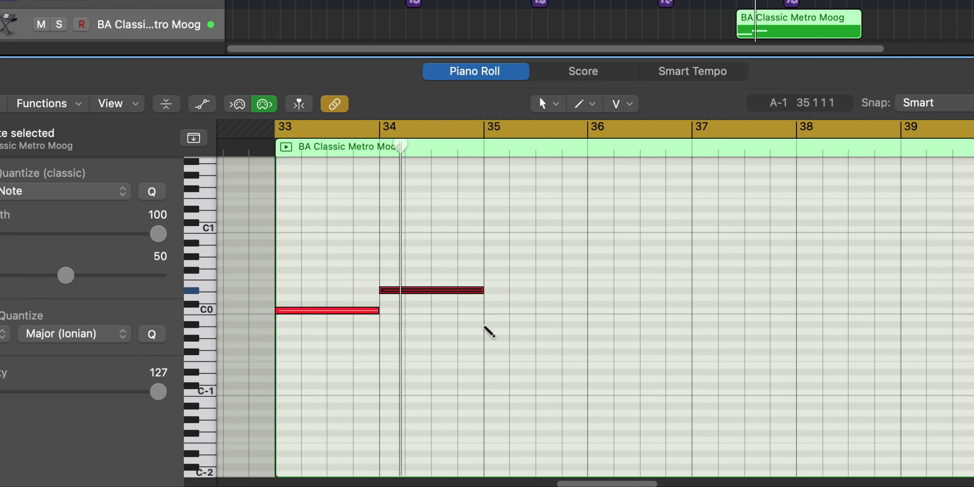
{"action": "left_click", "coordinate": [488, 337]}
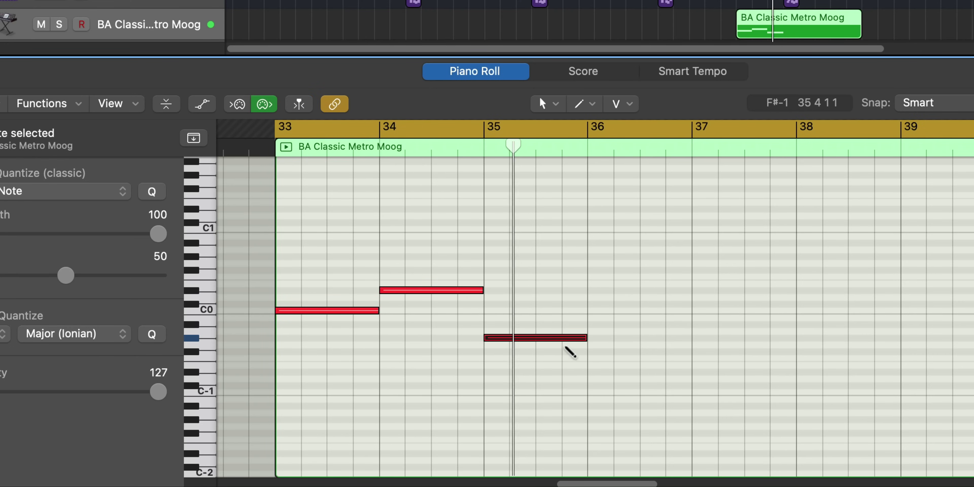
{"action": "left_click", "coordinate": [590, 324]}
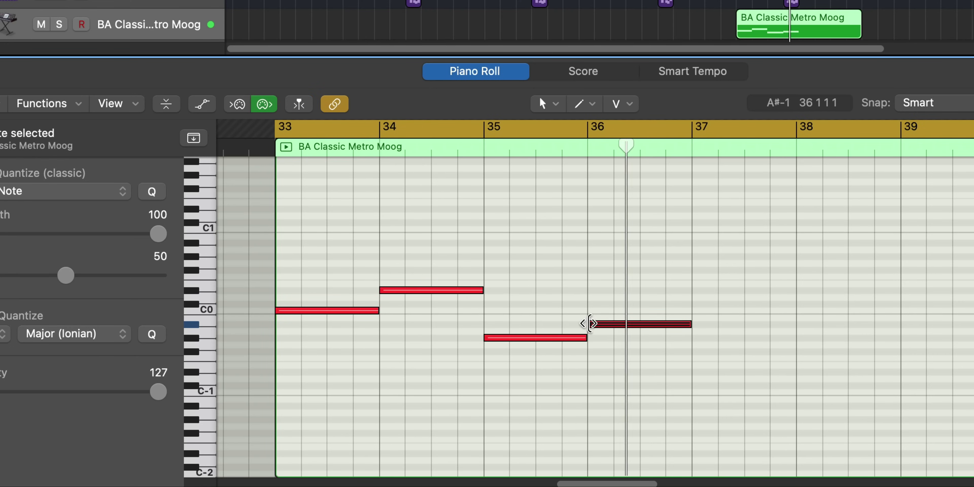
Step: Repeat the four bass notes of bars 33–36 across bars 37–40 and play back the full pattern
{"action": "left_click_drag", "start_coordinate": [713, 377], "coordinate": [359, 272]}
{"action": "key", "text": "super+r"}
{"action": "key", "text": "space"}
{"action": "left_click", "coordinate": [461, 288], "text": "ctrl+alt"}
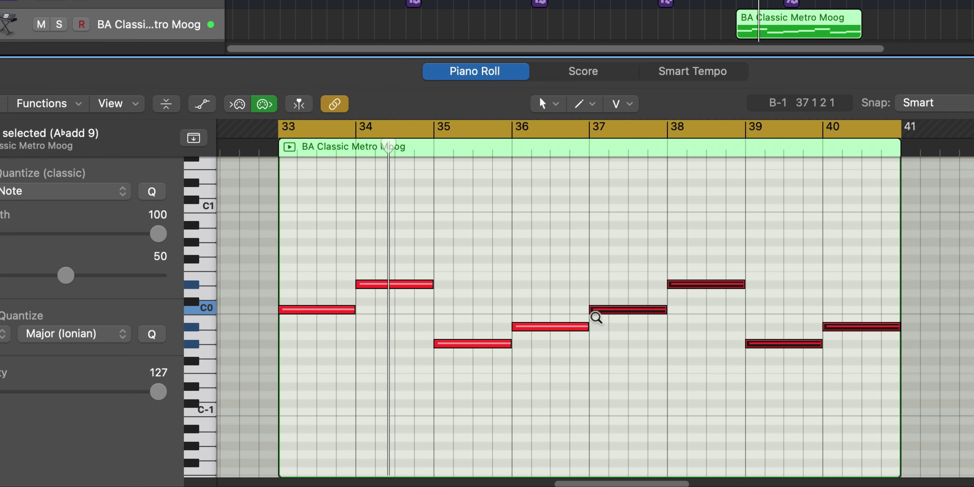
{"action": "scroll", "coordinate": [596, 322], "scroll_direction": "up", "scroll_amount": 1}
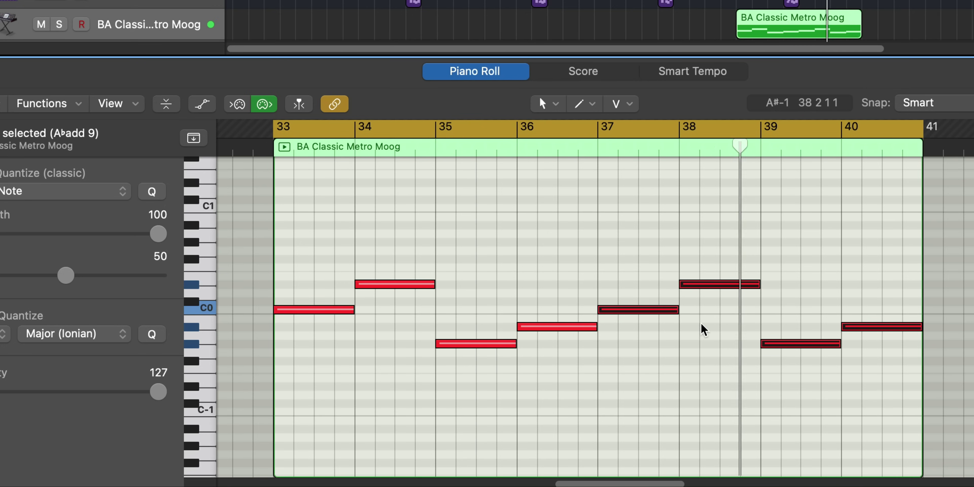
Step: Shorten the D#0 note in bar 38 to three beats and add a one-beat G0 note on beat 4
{"action": "left_click", "coordinate": [727, 308]}
{"action": "left_click_drag", "start_coordinate": [752, 284], "coordinate": [736, 284]}
{"action": "left_click", "coordinate": [756, 233], "text": "super"}
{"action": "left_click_drag", "start_coordinate": [758, 233], "coordinate": [752, 251]}
{"action": "key", "text": "space"}
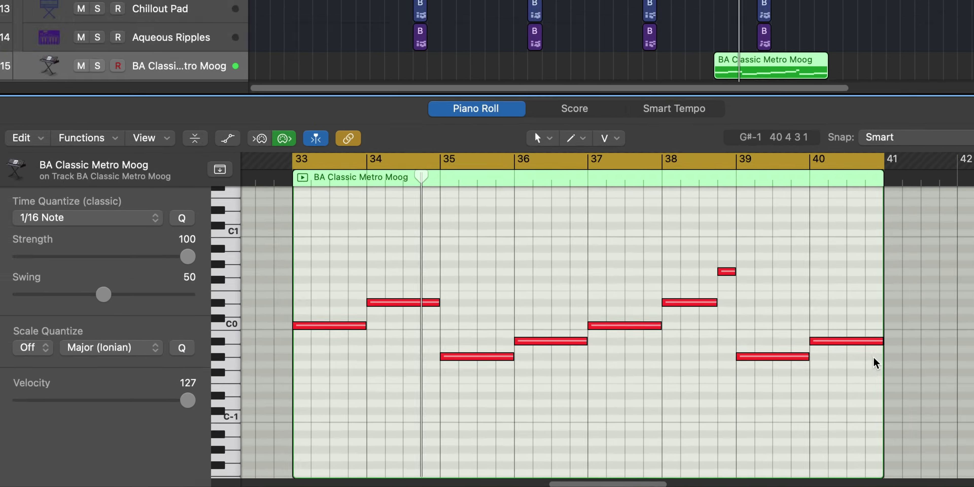
Step: Review the mixer levels and the ES2 settings of BA Classic Metro Moog, and set that track's volume to -3.6 dB
{"action": "key", "text": "x"}
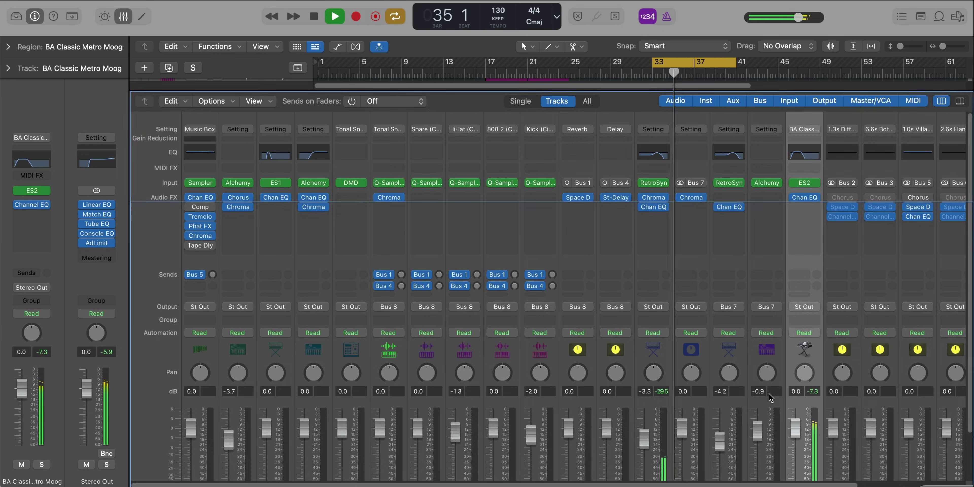
{"action": "key", "text": "x"}
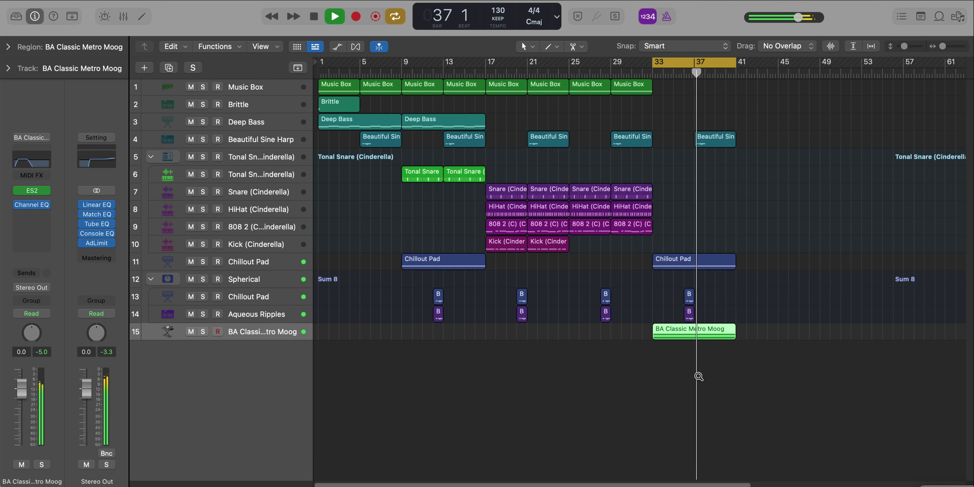
{"action": "scroll", "coordinate": [698, 379], "scroll_direction": "up", "scroll_amount": 2}
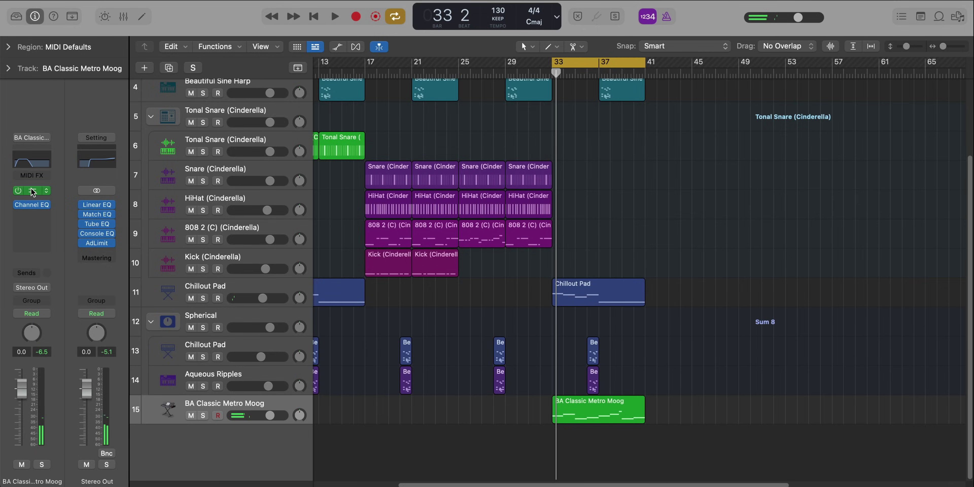
{"action": "left_click", "coordinate": [32, 191]}
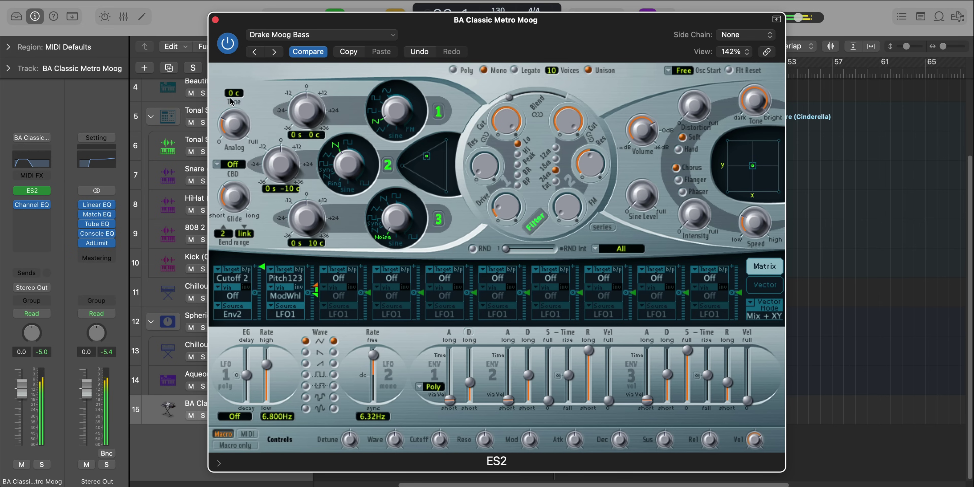
{"action": "left_click", "coordinate": [215, 20]}
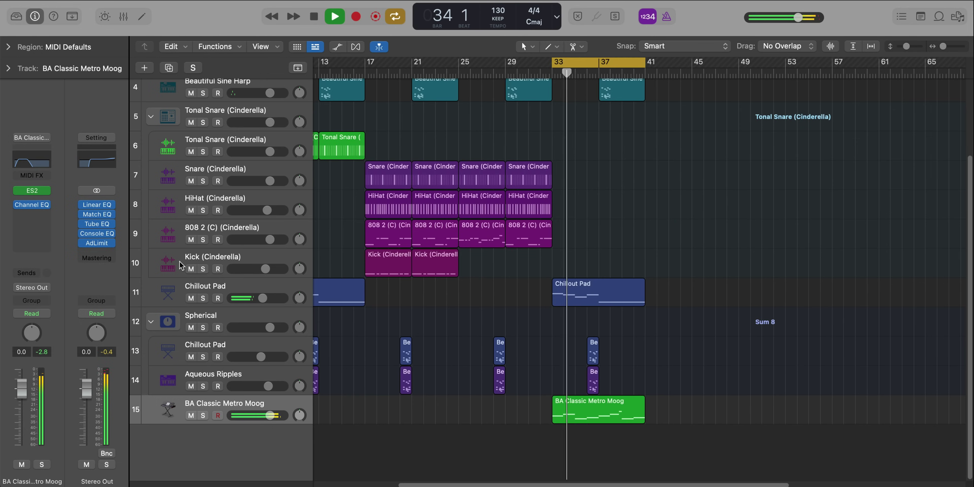
{"action": "left_click_drag", "start_coordinate": [22, 394], "coordinate": [22, 401]}
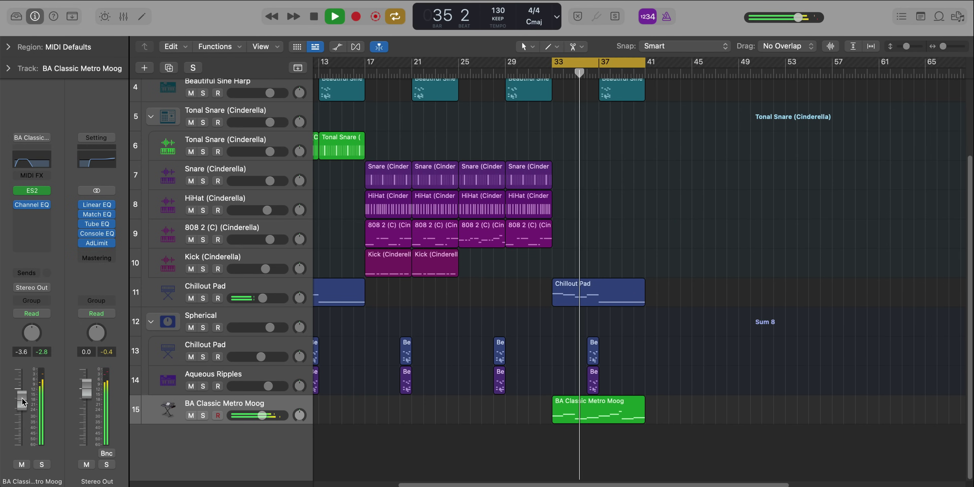
Step: Copy the Music Box, Snare, HiHat, 808, Kick and two Spherical fill regions of bars 17–20 to bar 41 and turn off cycle mode
{"action": "left_click", "coordinate": [343, 414], "text": "ctrl+alt"}
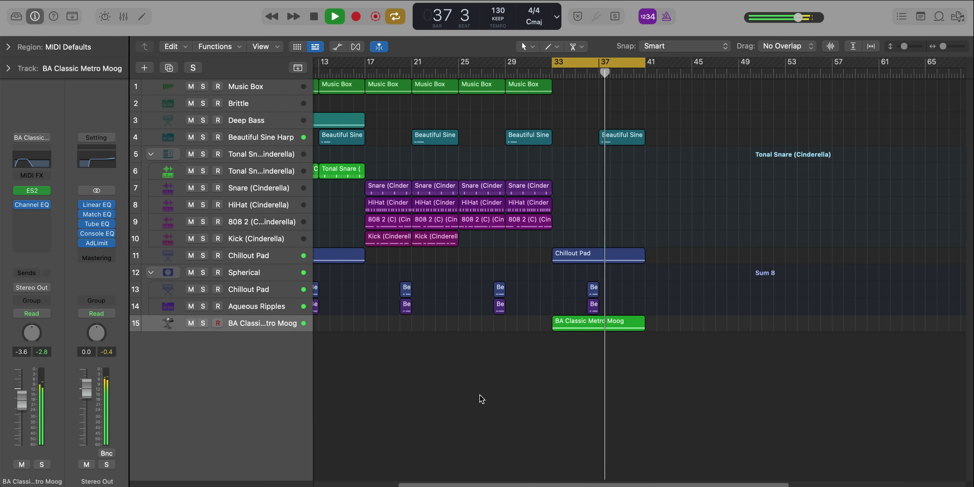
{"action": "scroll", "coordinate": [481, 399], "scroll_direction": "left", "scroll_amount": 1}
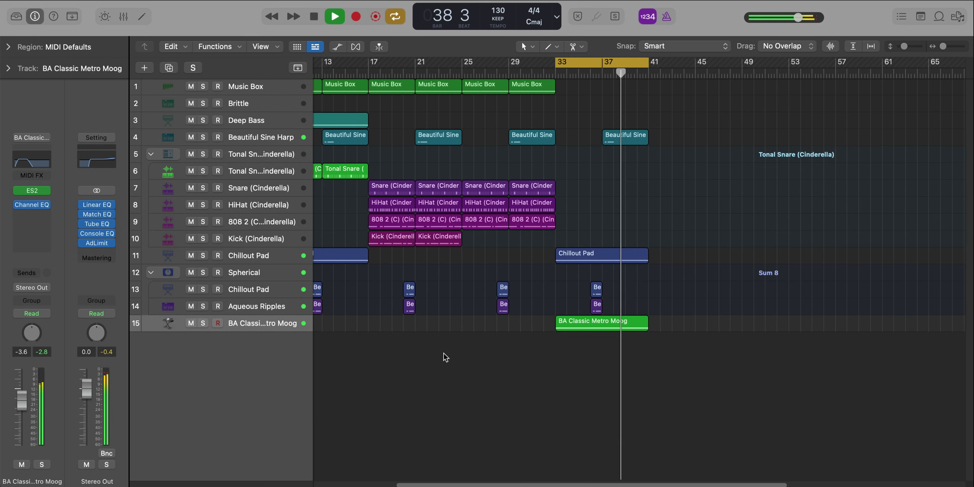
{"action": "left_click_drag", "start_coordinate": [412, 358], "coordinate": [664, 89]}
{"action": "key", "text": "c"}
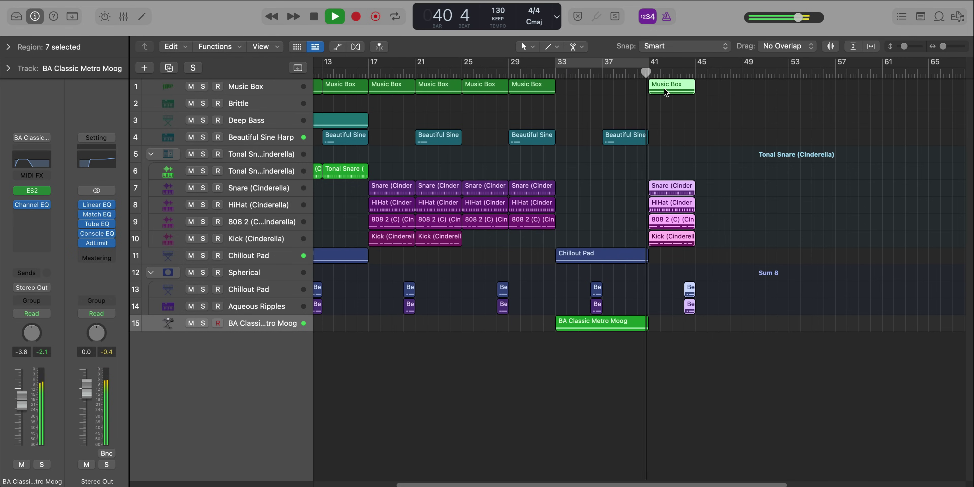